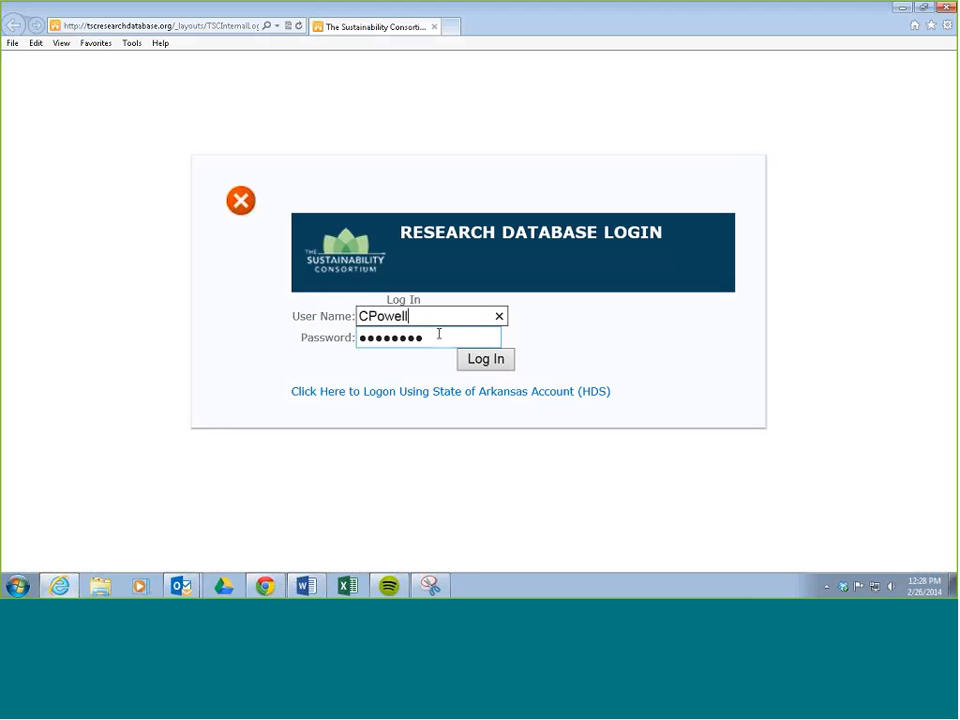
Step: Log in to the research database and look over its home page
click(485, 361)
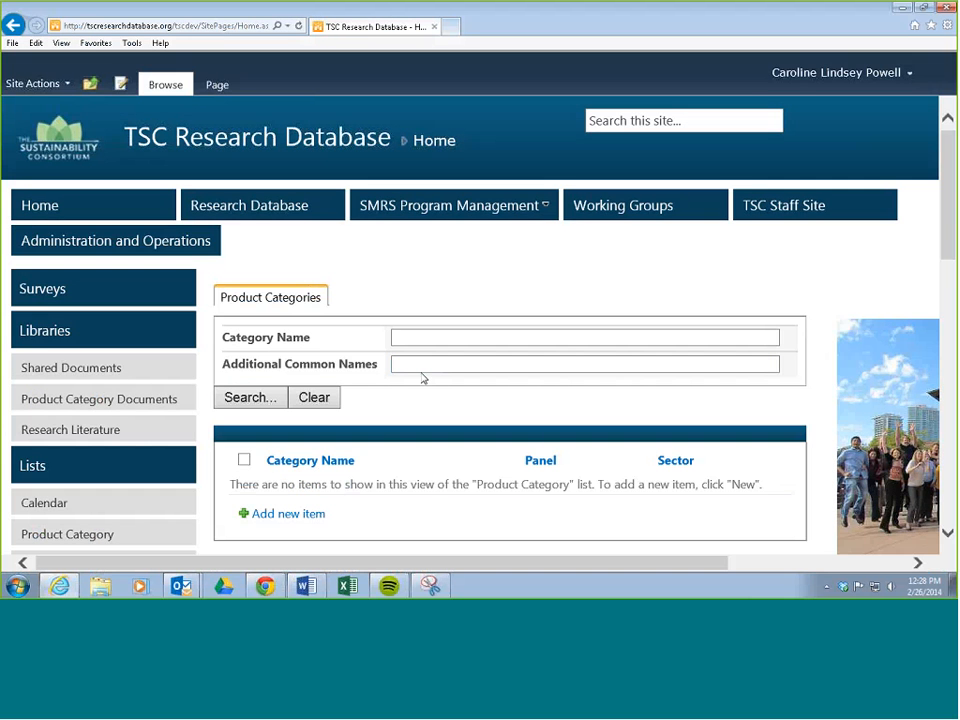
scroll(433, 286, down, 3)
scroll(435, 290, up, 3)
scroll(435, 305, down, 1)
scroll(435, 309, down, 3)
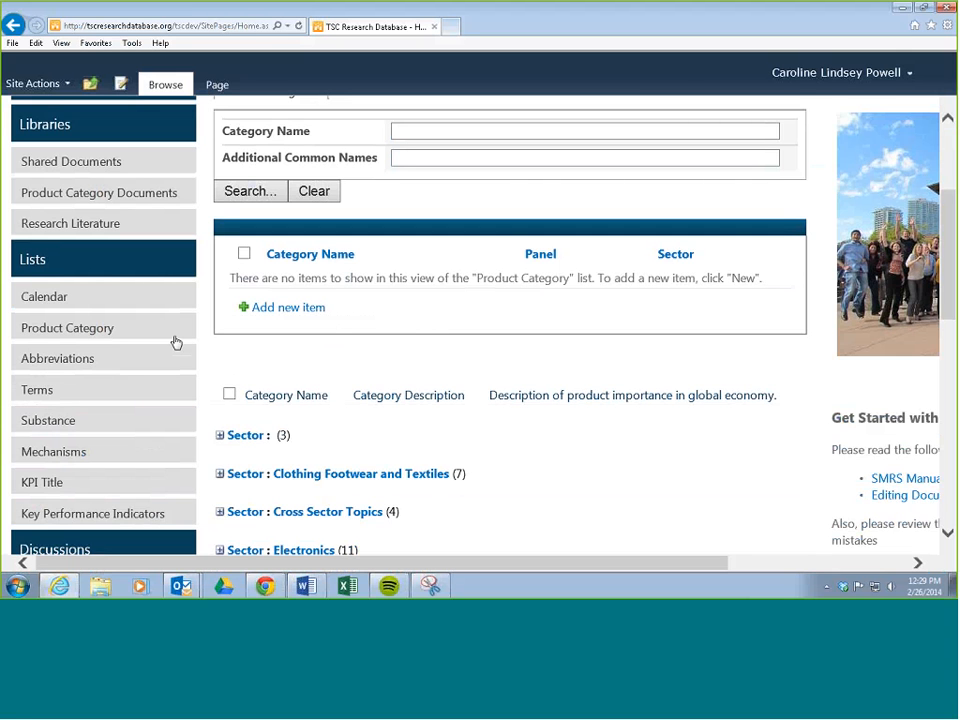
scroll(378, 330, up, 3)
scroll(378, 330, down, 3)
Step: Open the Improvement Opportunities list from the overview of all site lists
click(32, 262)
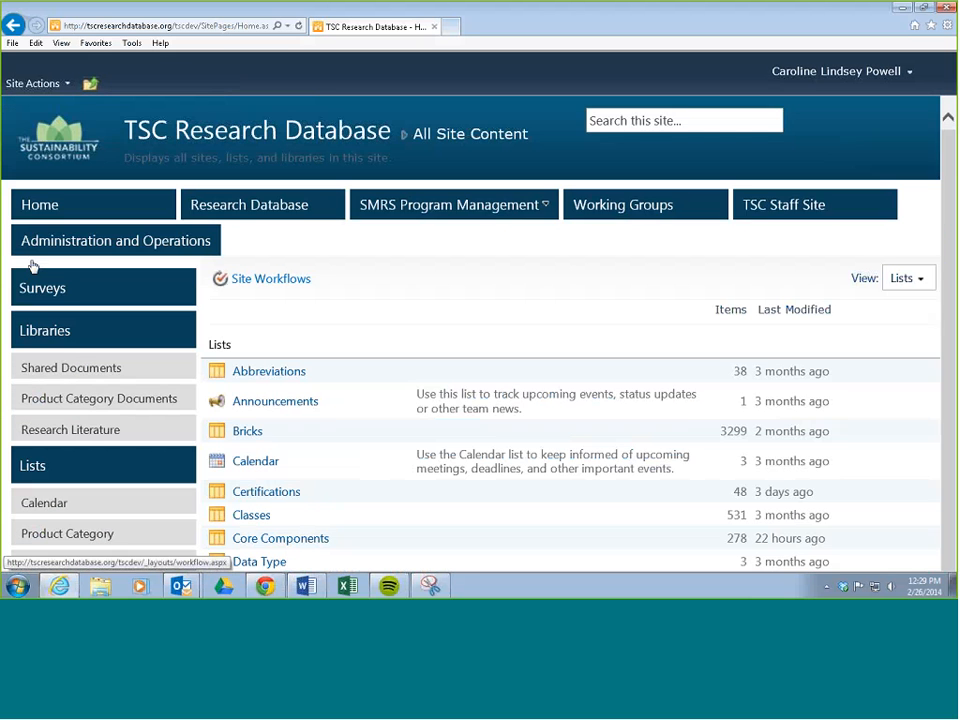
scroll(295, 314, down, 10)
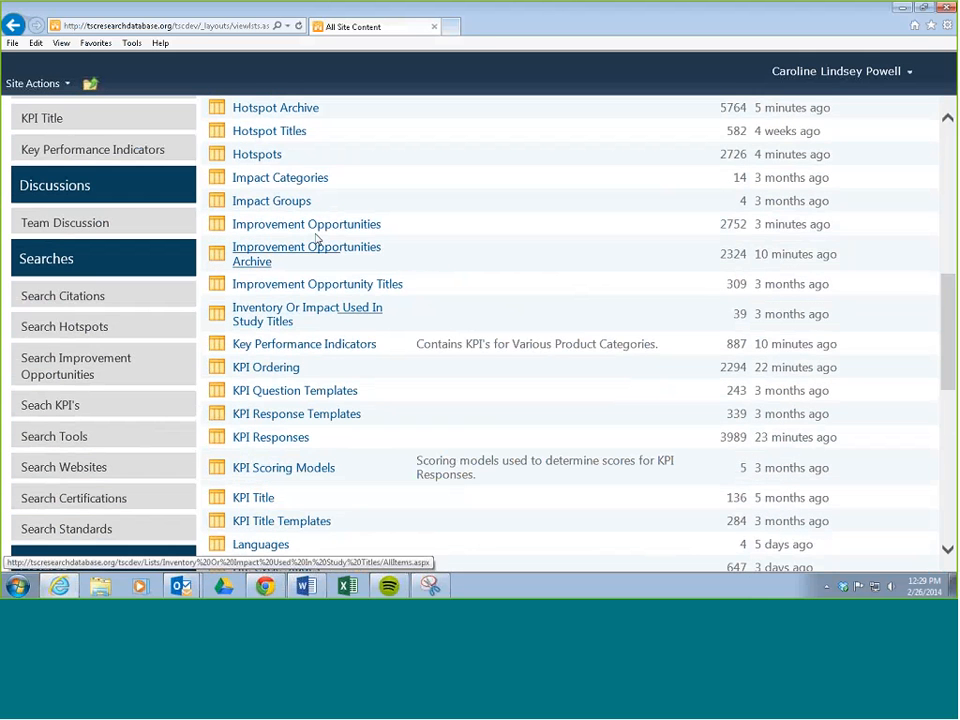
click(325, 228)
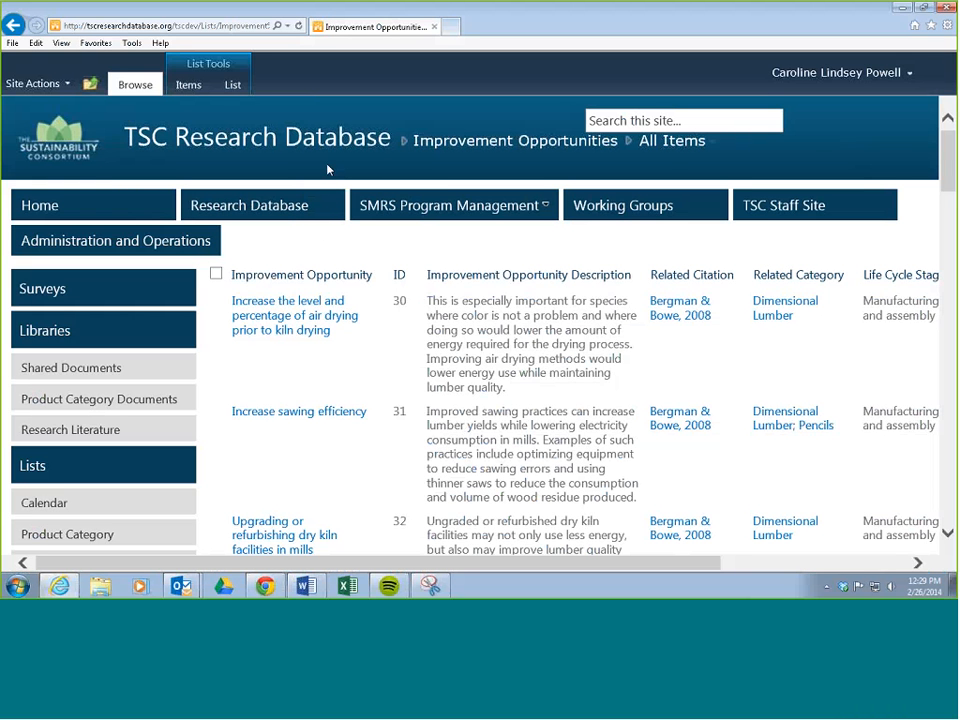
Step: Switch the Improvement Opportunities list to the personal view Check Combine IOs
click(232, 85)
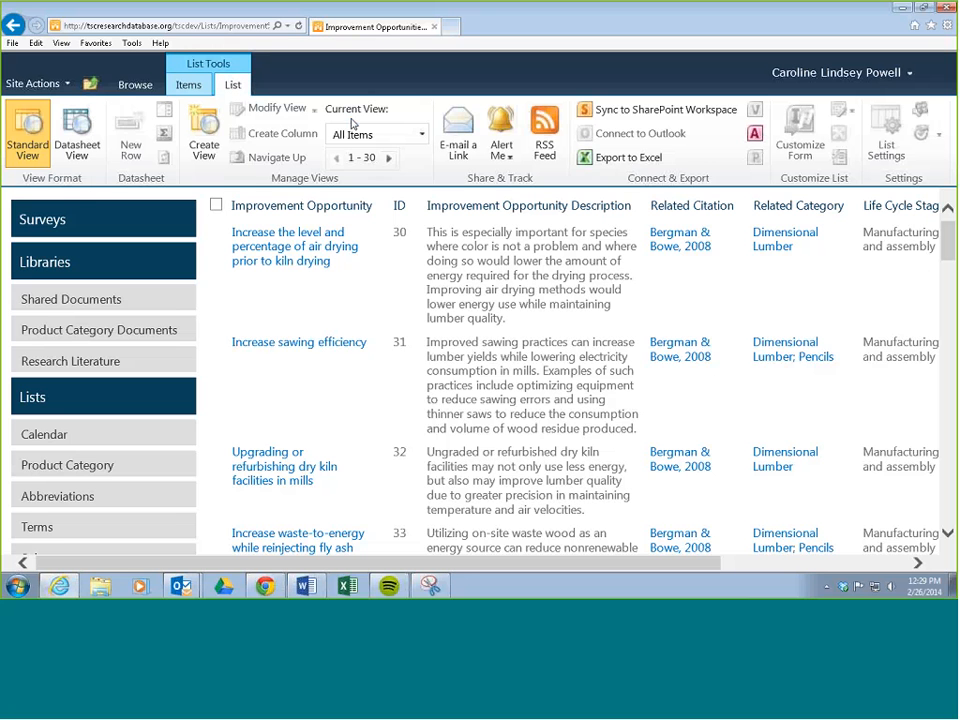
click(421, 134)
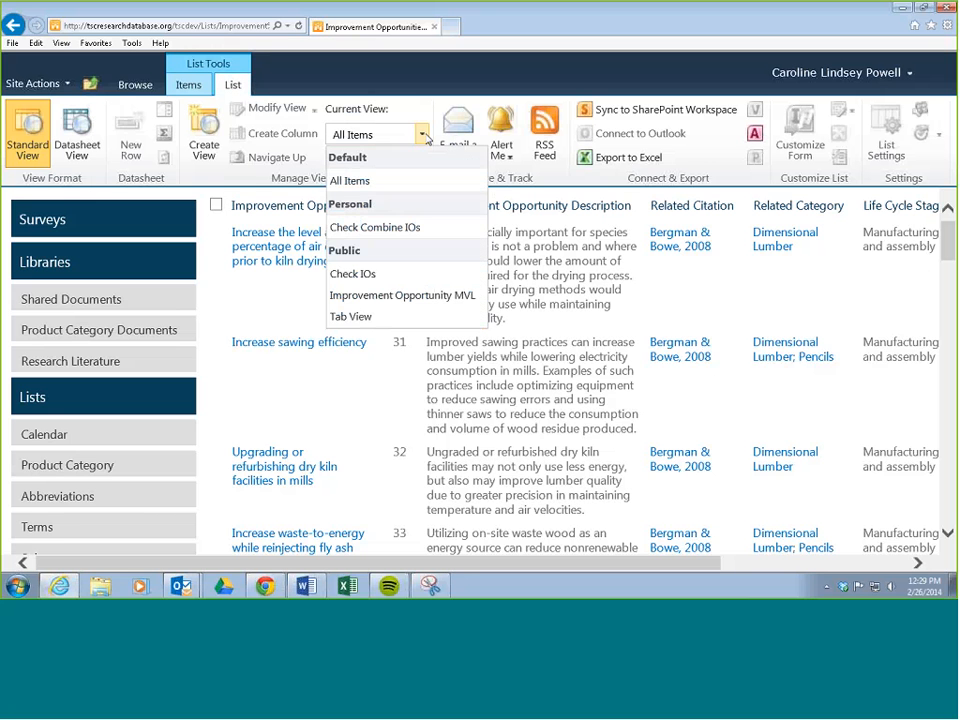
click(367, 229)
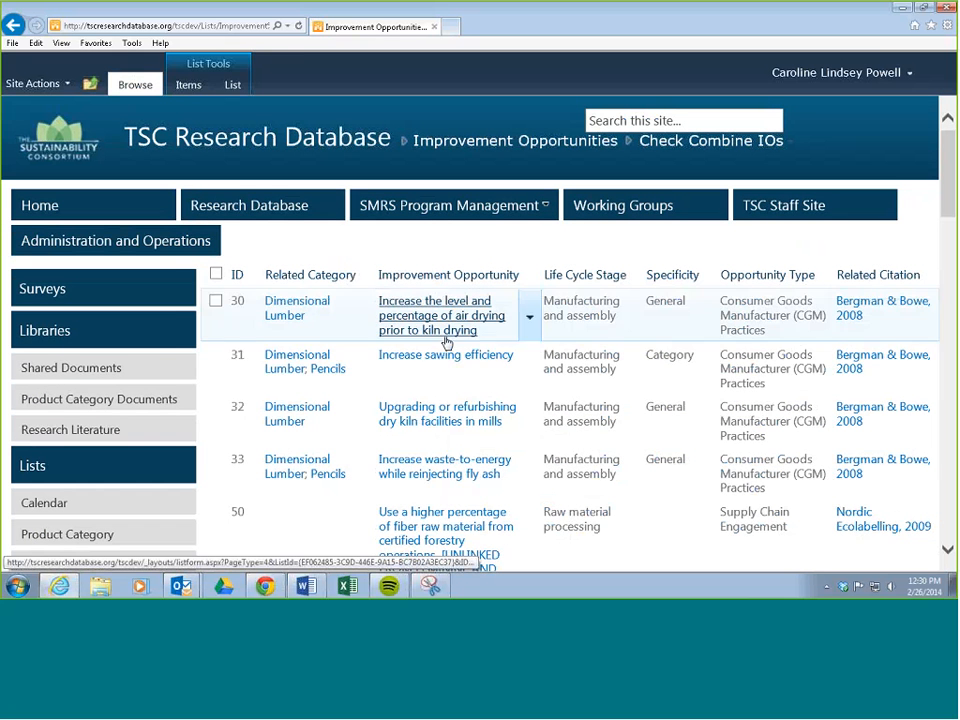
Step: Filter the list by Related Category to show only Non-dairy items
click(365, 275)
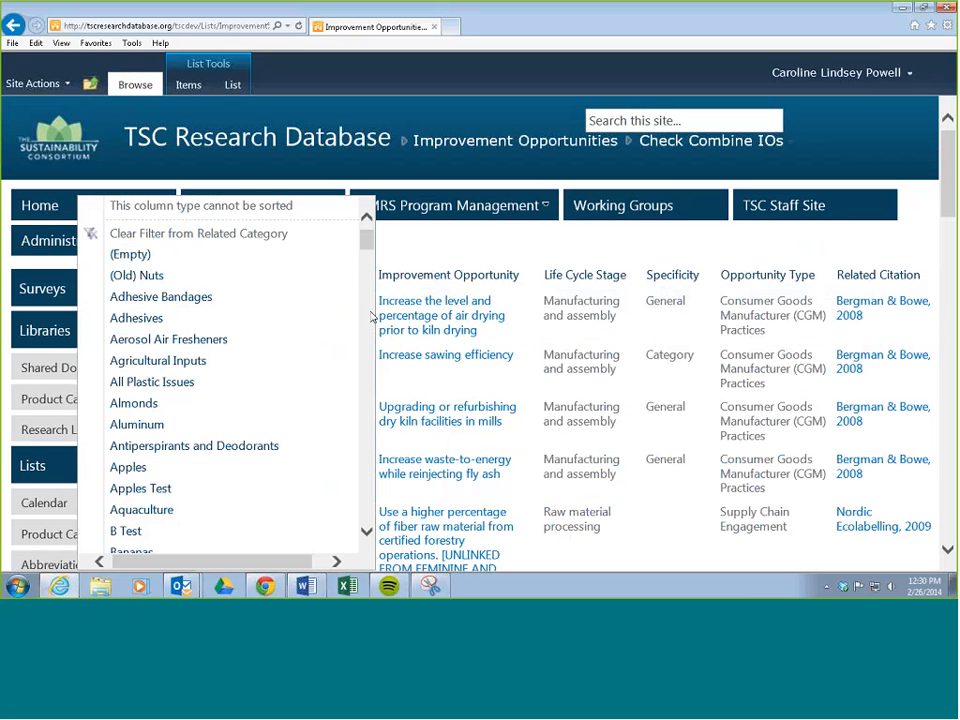
scroll(277, 235, down, 3)
mouse_move(363, 360)
mouse_down()
mouse_move(360, 476)
mouse_move(364, 382)
mouse_up()
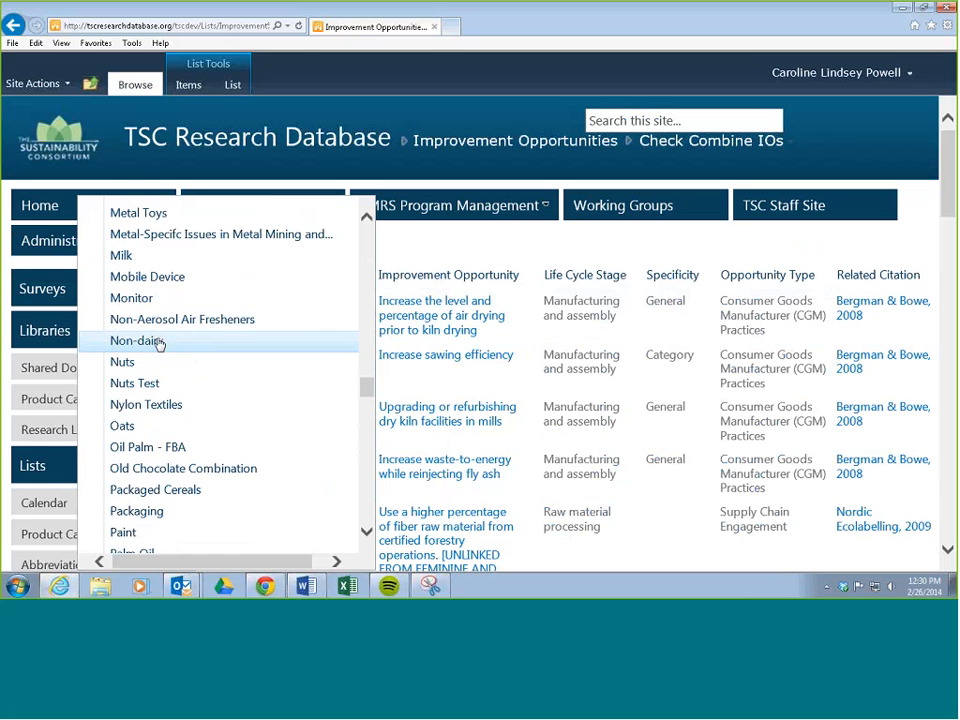
click(156, 340)
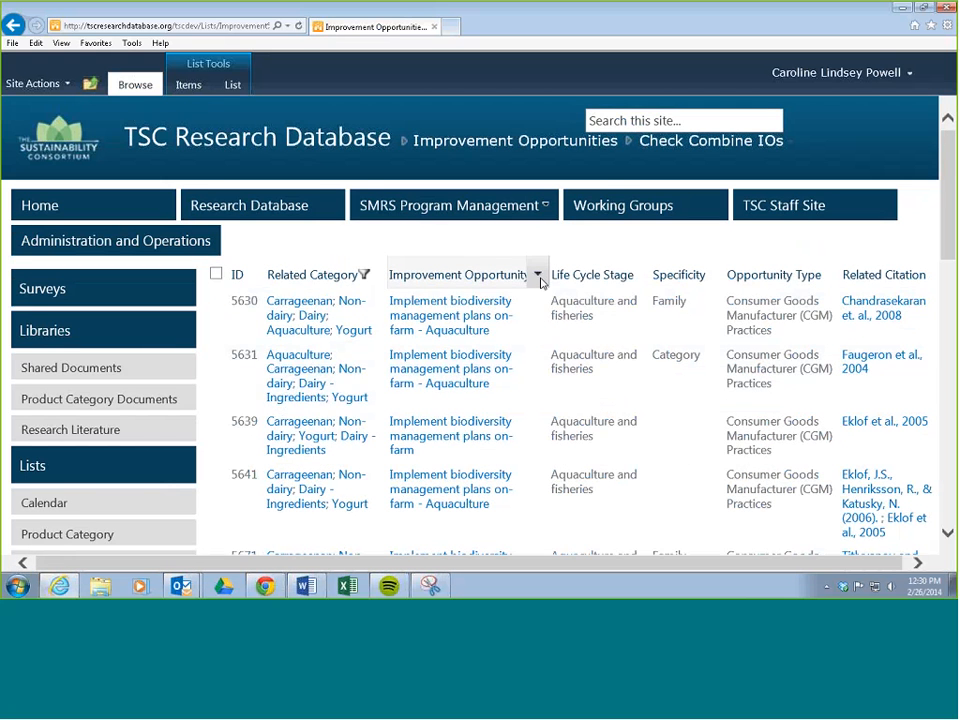
Step: Sort the filtered items by Improvement Opportunity in ascending order and look through them
click(540, 277)
click(420, 317)
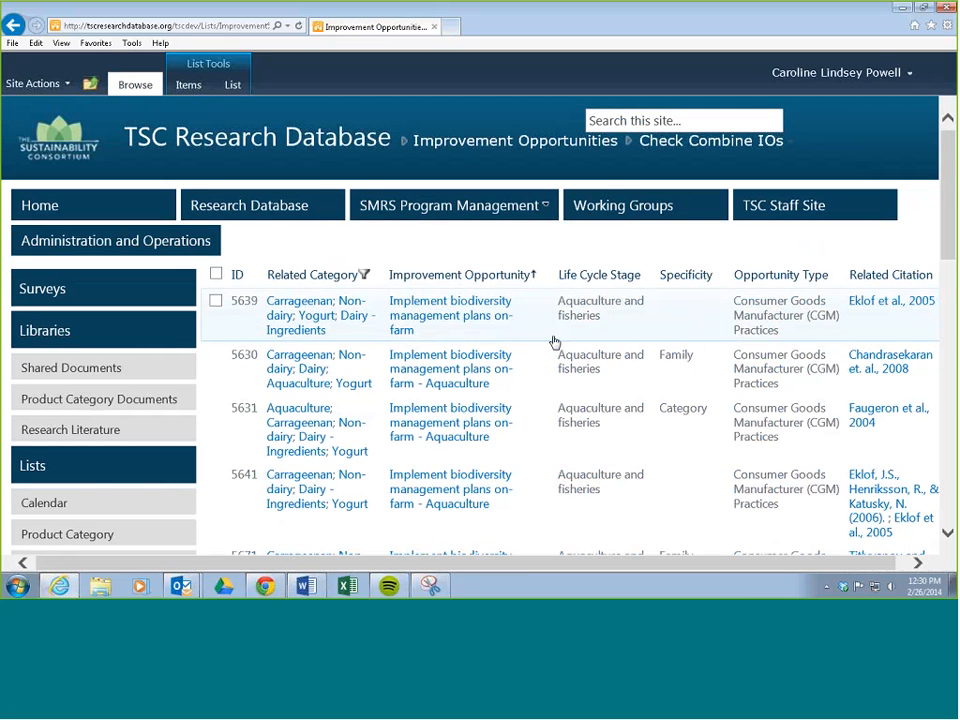
scroll(555, 342, down, 3)
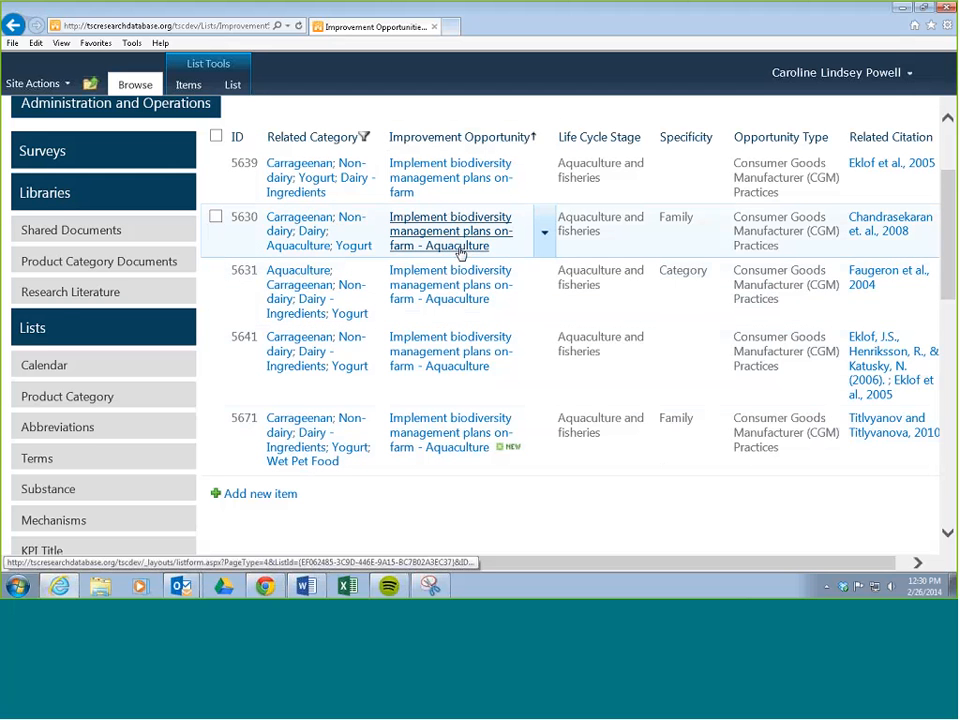
scroll(460, 254, up, 2)
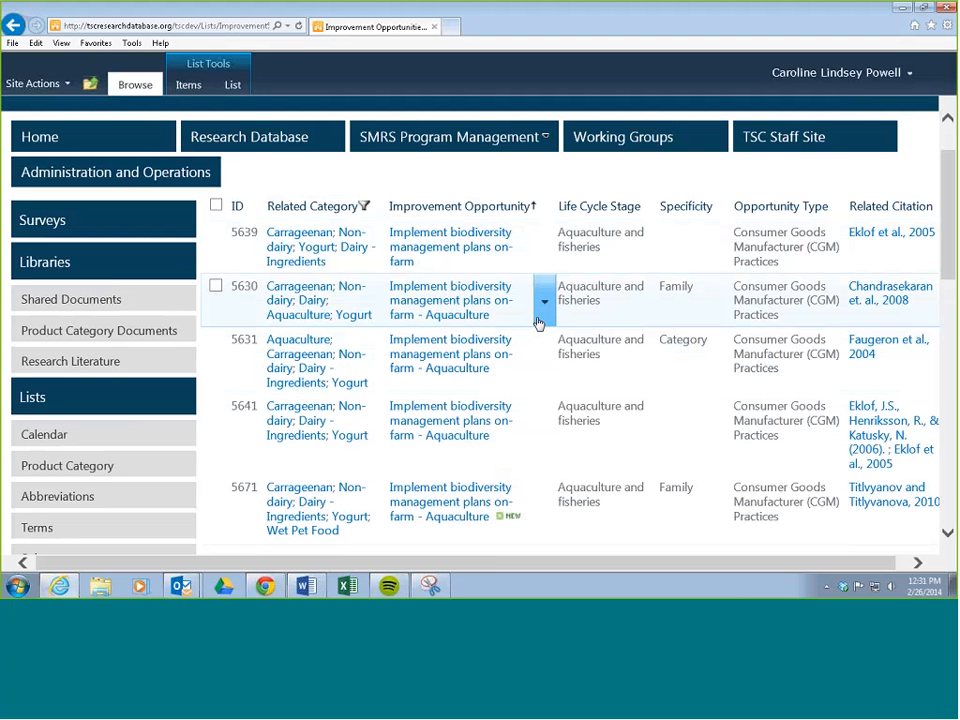
scroll(538, 323, down, 1)
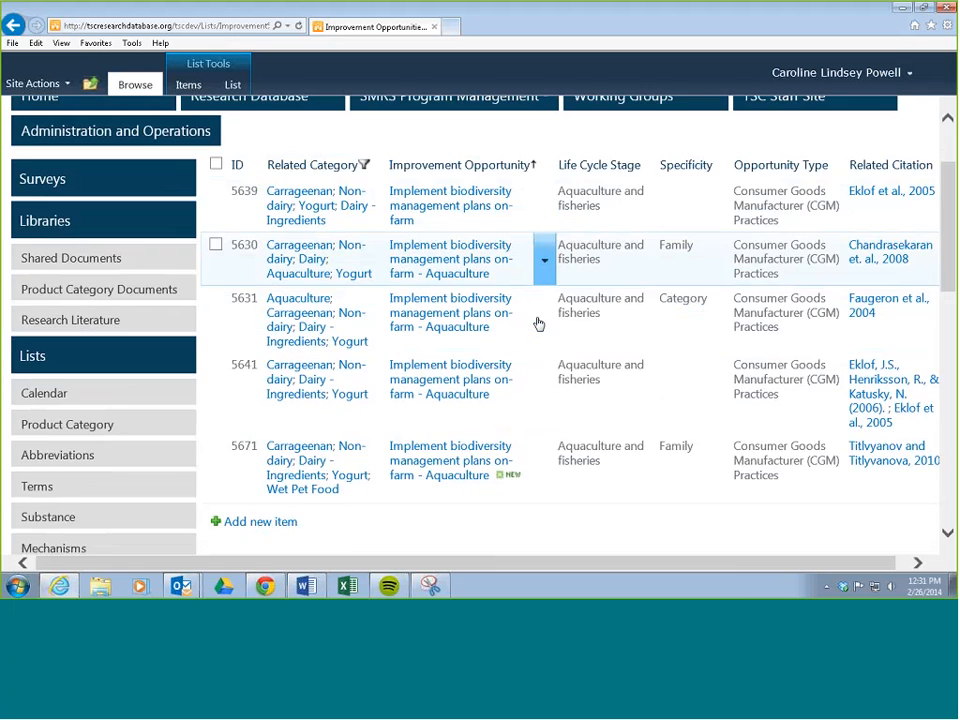
scroll(538, 323, up, 3)
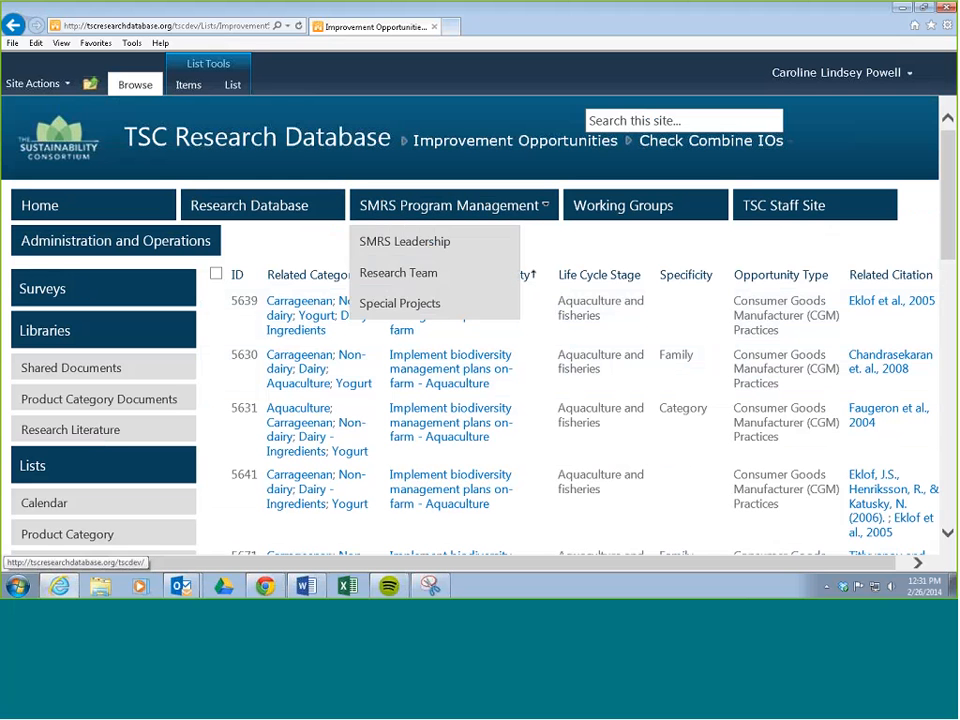
Step: Return to the site's home page and reopen the Improvement Opportunities list from all site lists
click(232, 86)
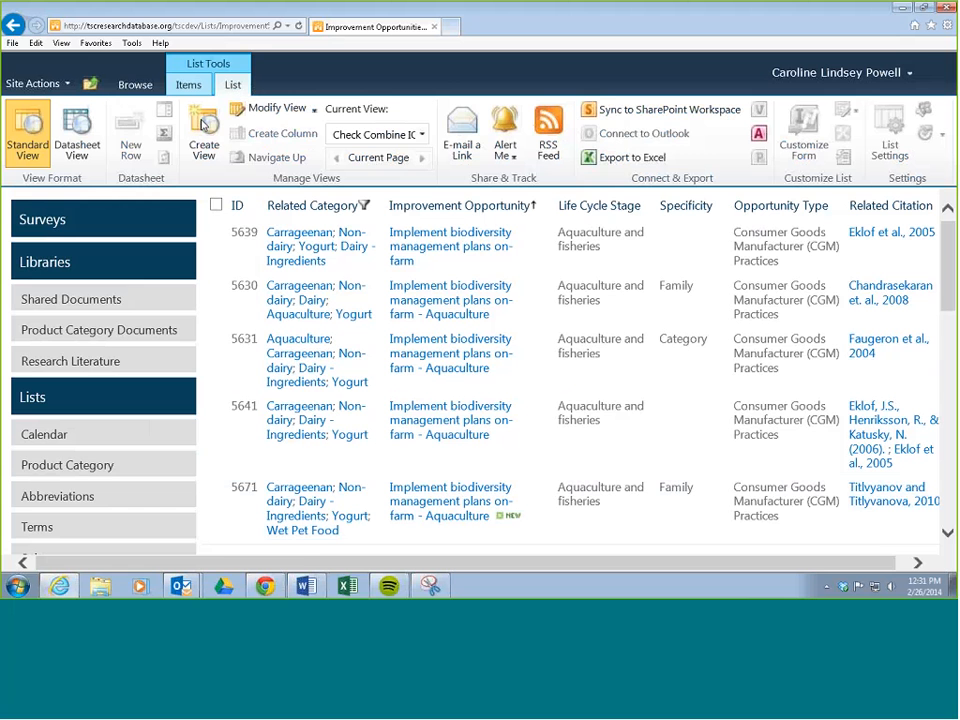
click(70, 361)
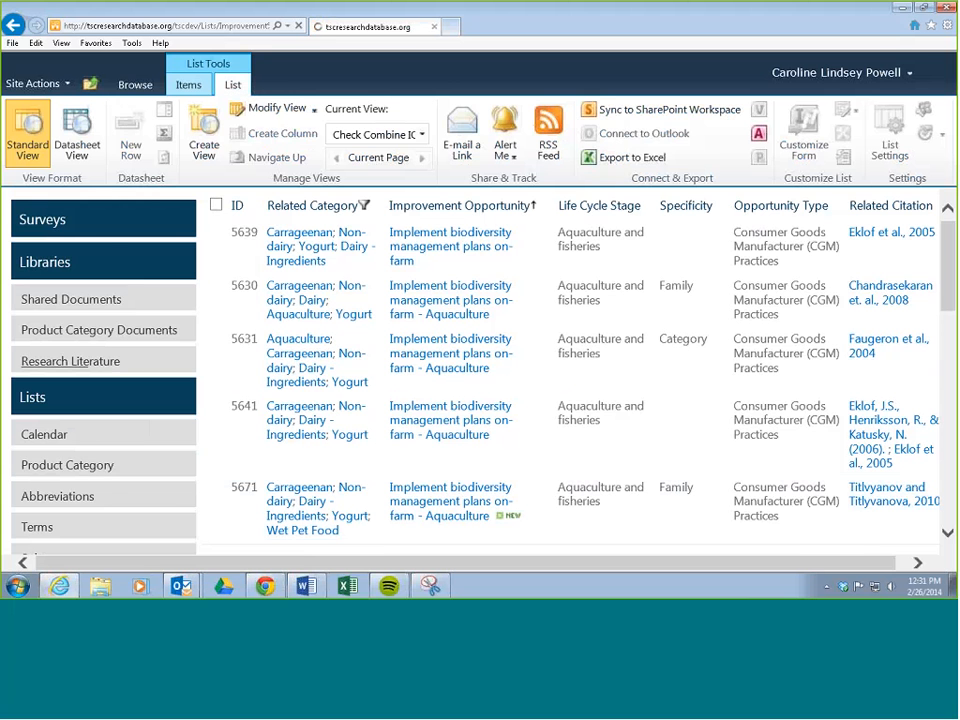
scroll(336, 251, down, 3)
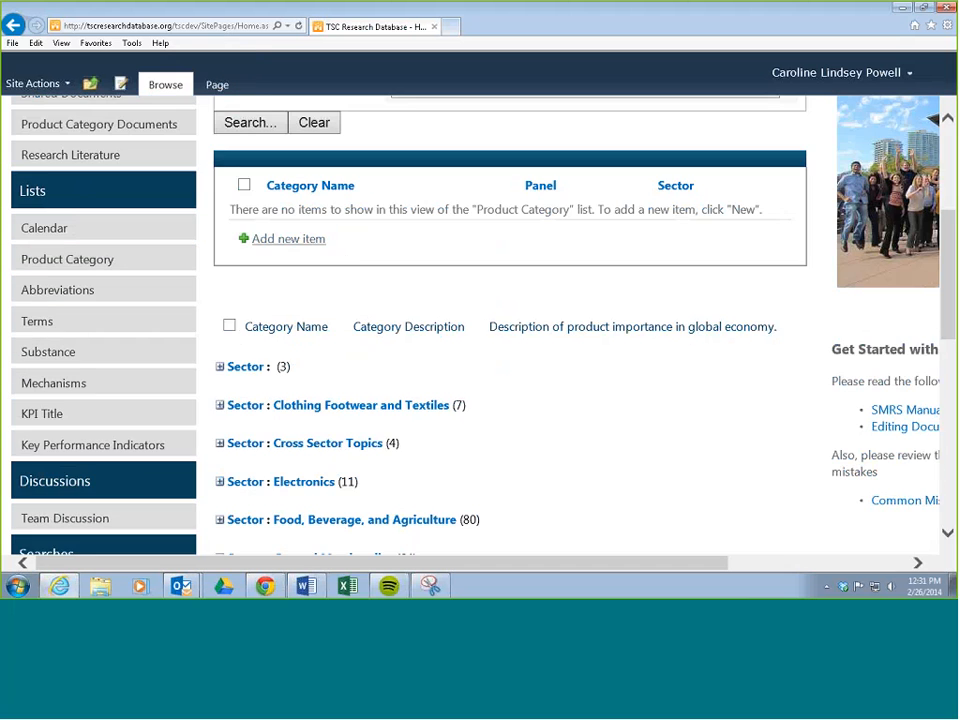
click(32, 192)
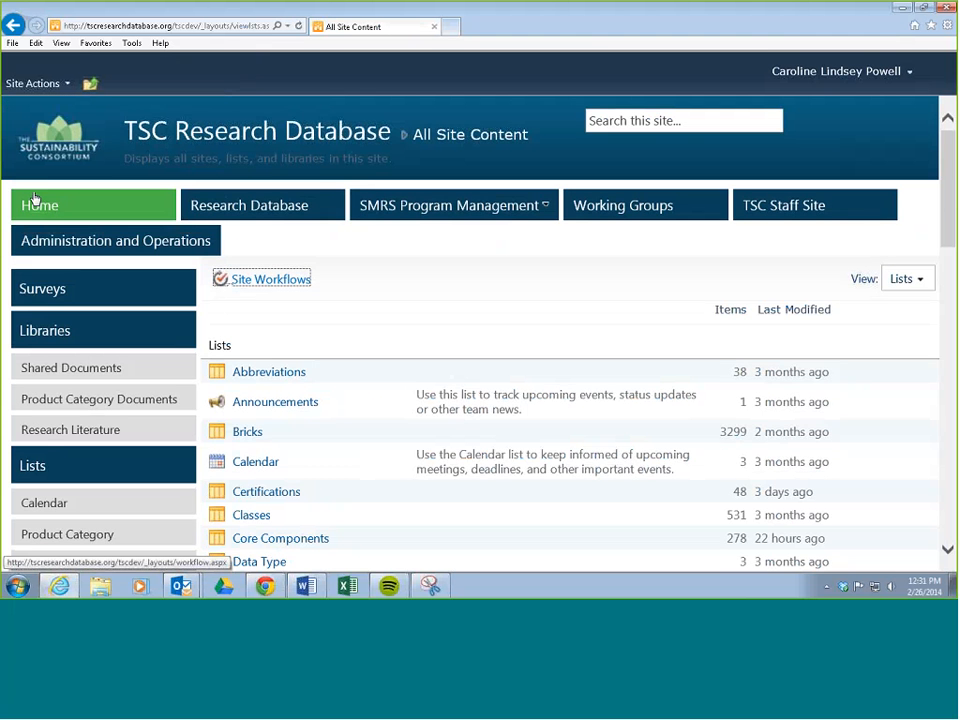
scroll(307, 283, down, 5)
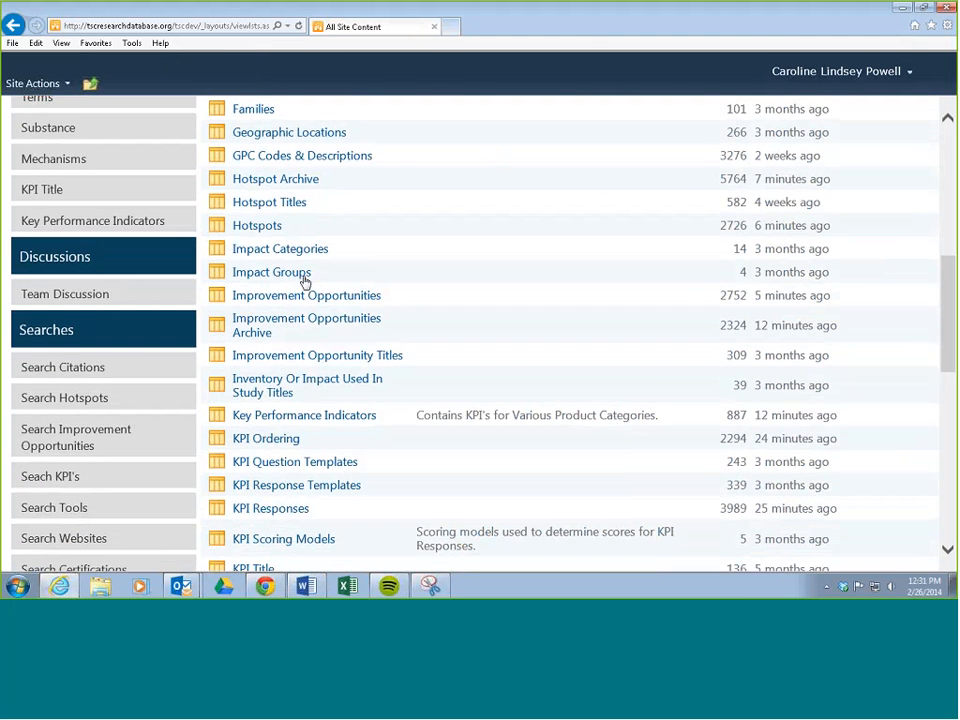
scroll(316, 236, down, 1)
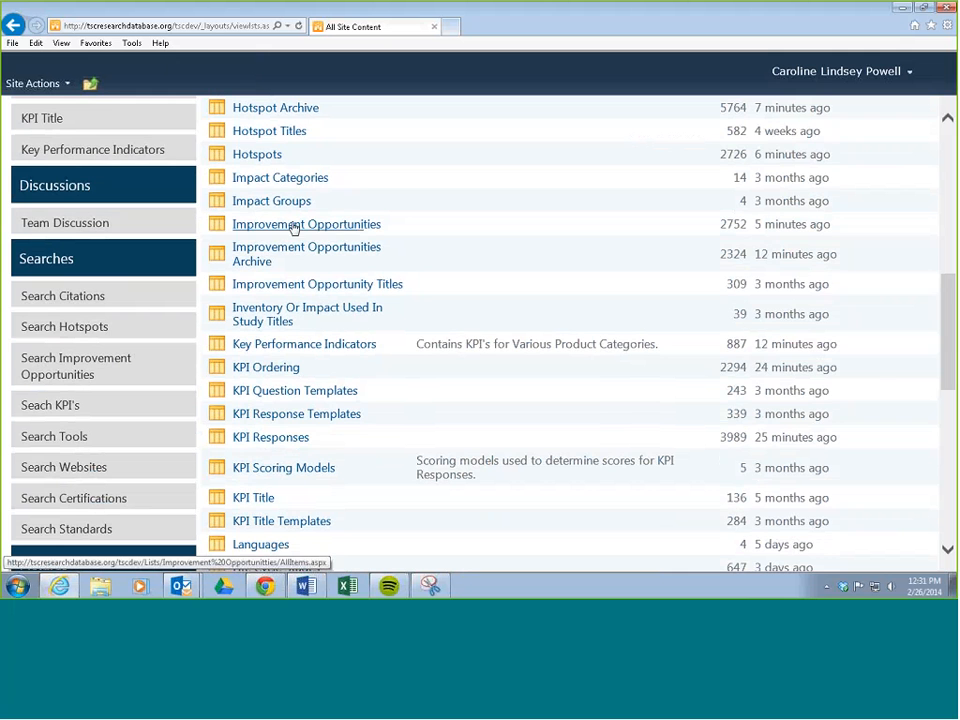
click(286, 226)
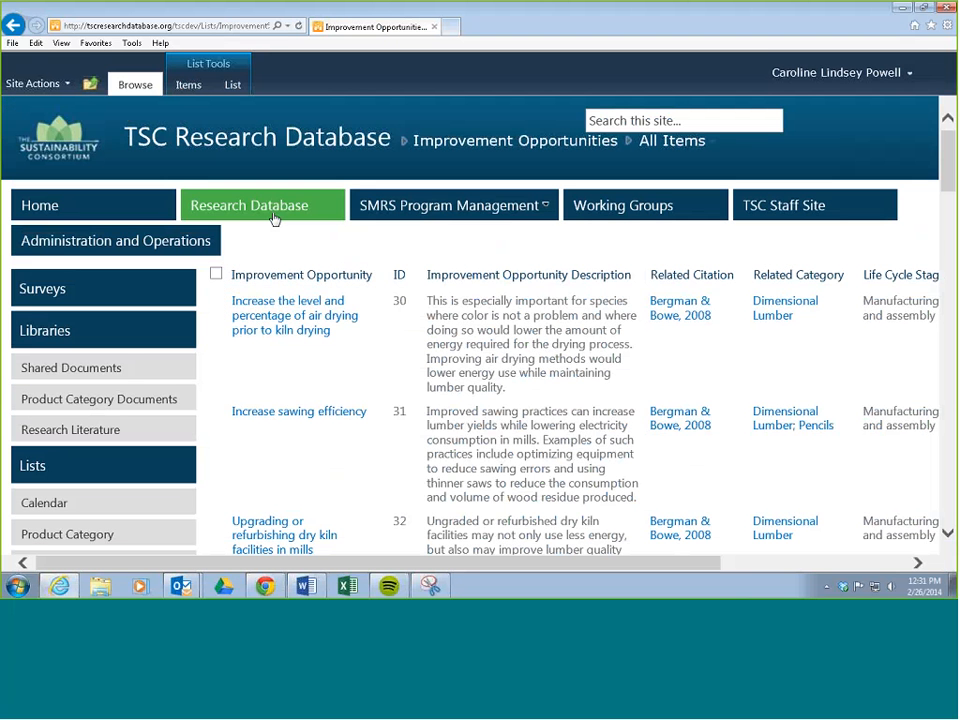
Step: Start a new view of the Improvement Opportunities list in the Standard View format
click(233, 86)
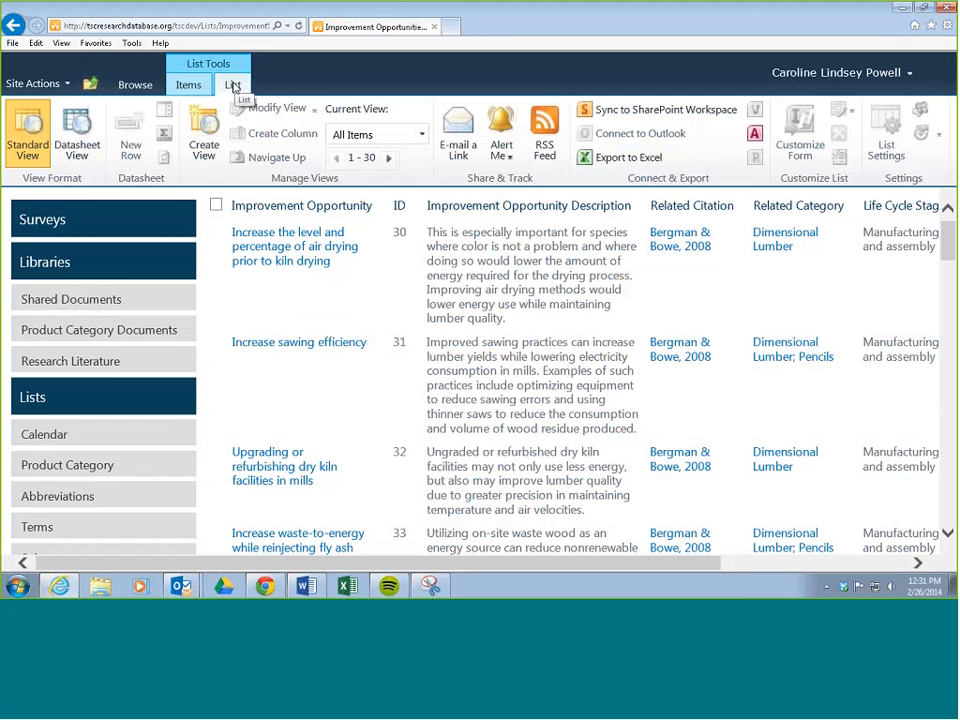
click(205, 150)
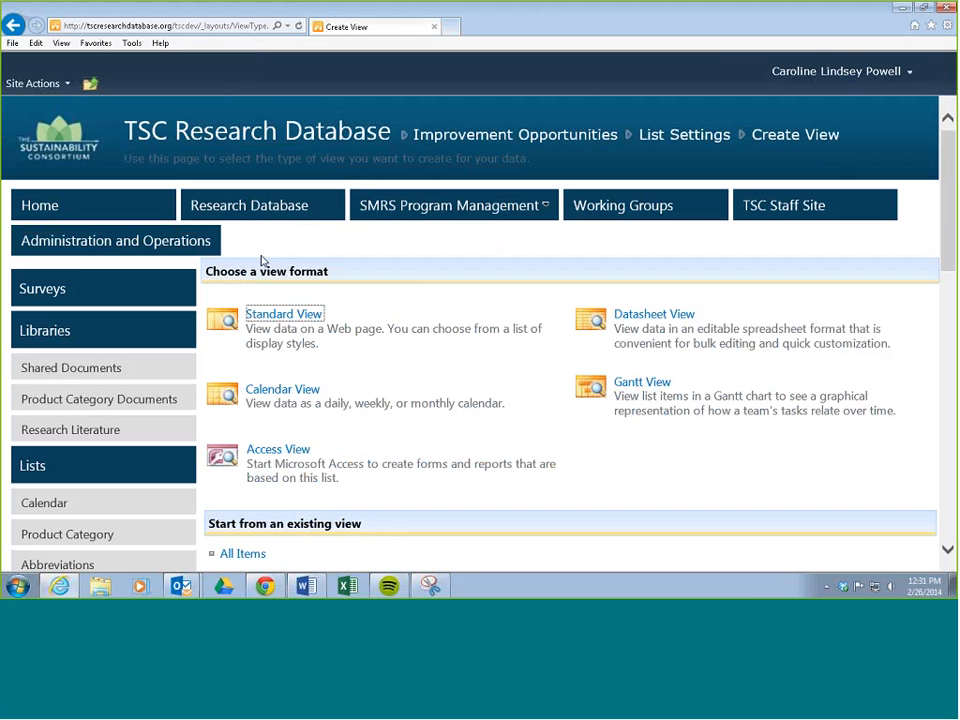
click(284, 316)
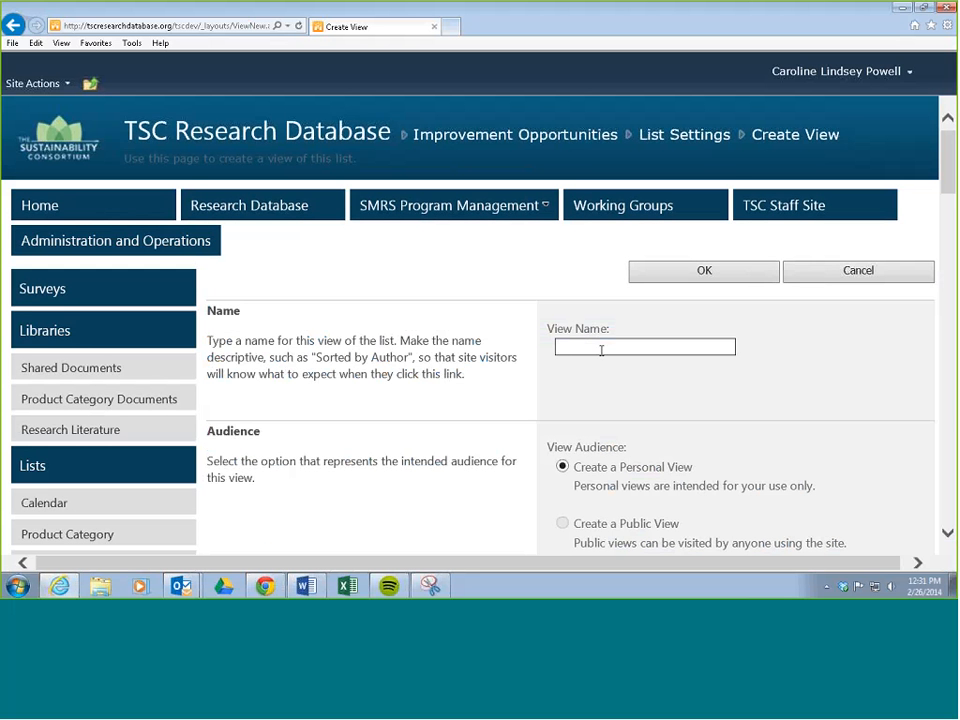
Step: Name the new view Check Combine IOs2
text(Check Combine IOs2)
Step: Review the columns available for the view and exclude CSP Decision Override from display
scroll(518, 357, down, 2)
scroll(518, 357, down, 2)
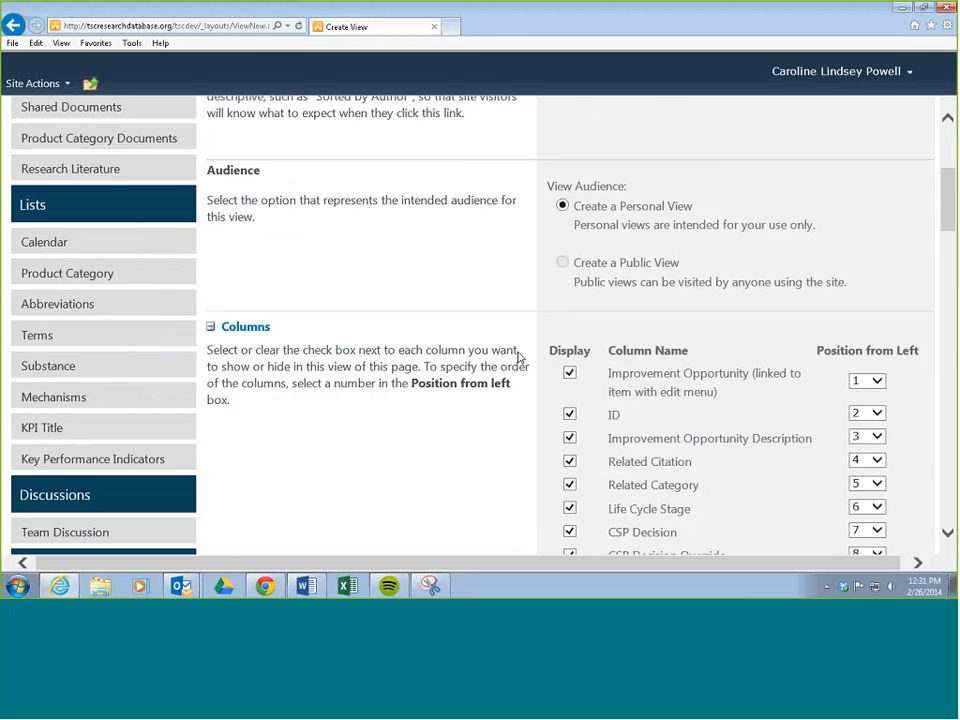
scroll(593, 379, down, 2)
scroll(600, 385, down, 6)
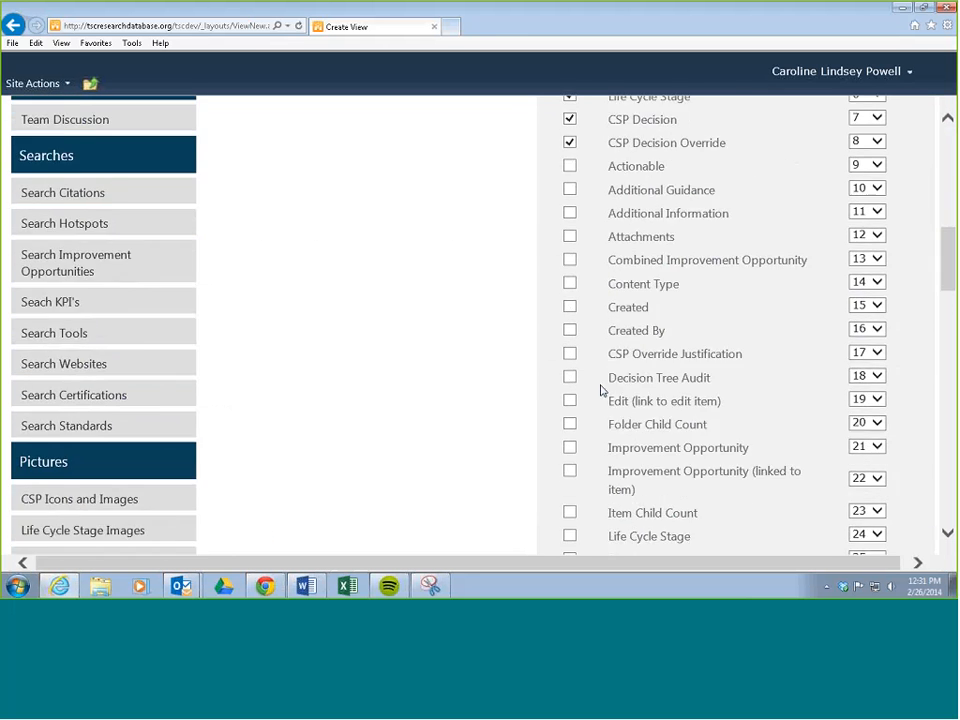
scroll(592, 296, up, 3)
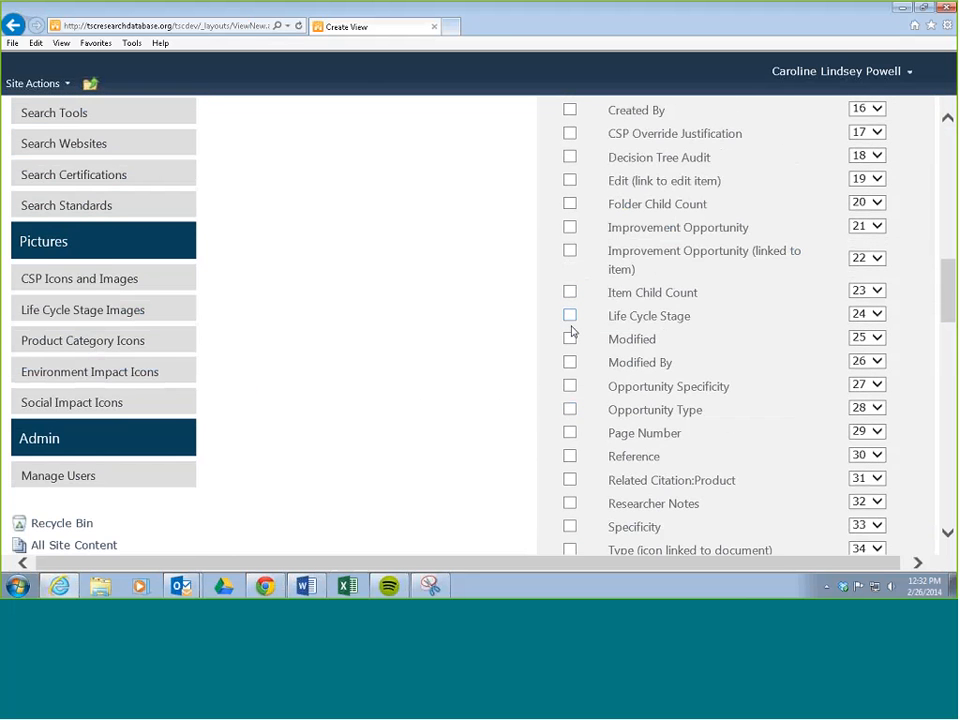
scroll(590, 362, up, 4)
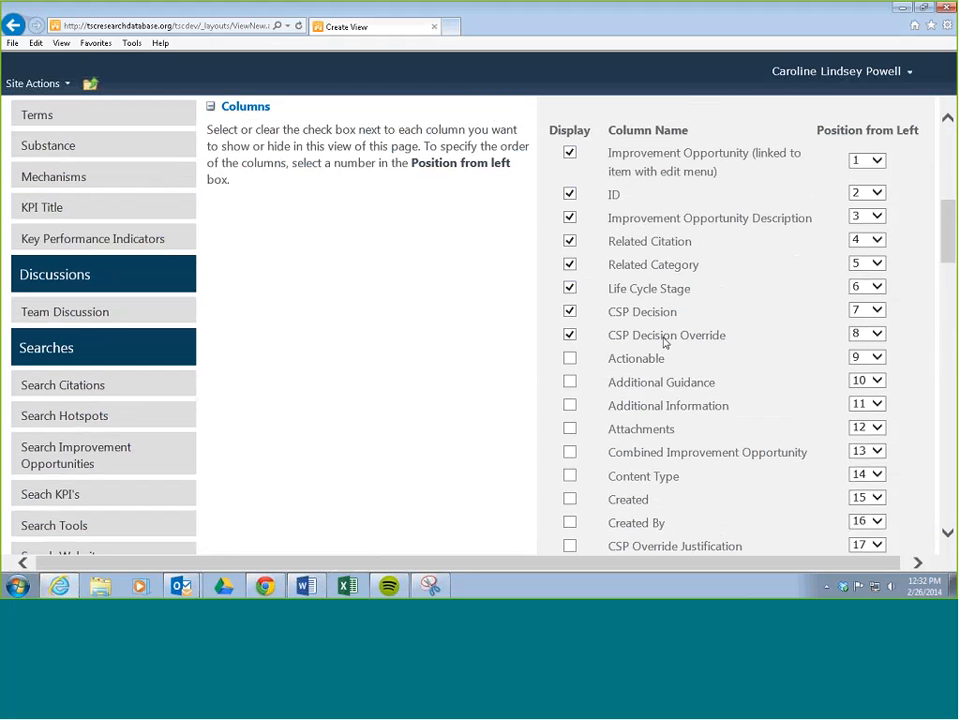
click(570, 336)
click(569, 311)
scroll(621, 246, down, 4)
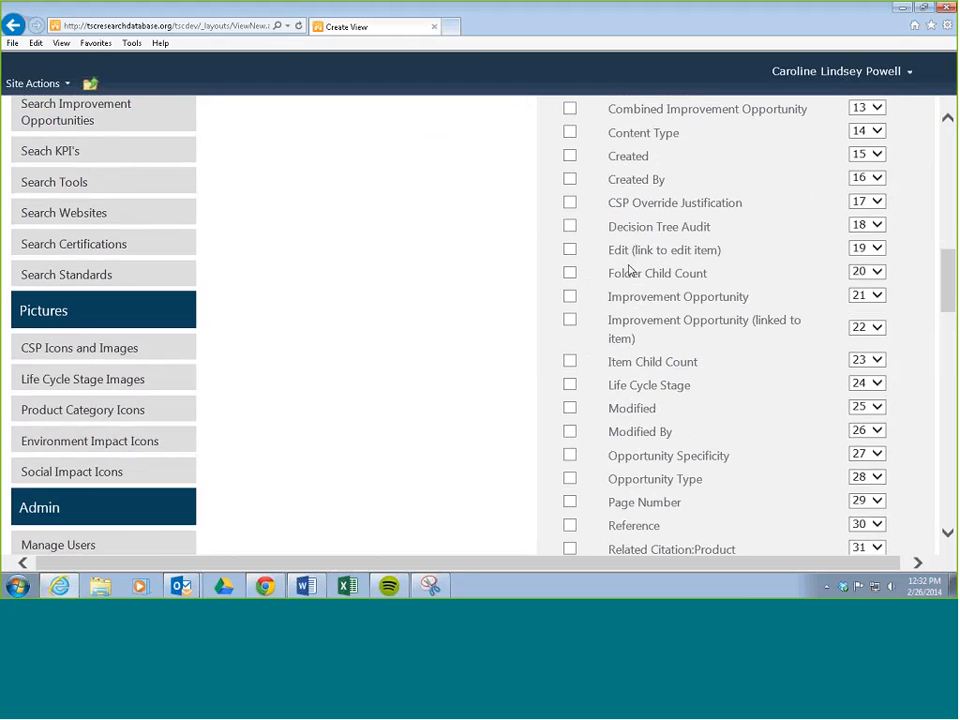
scroll(630, 272, up, 4)
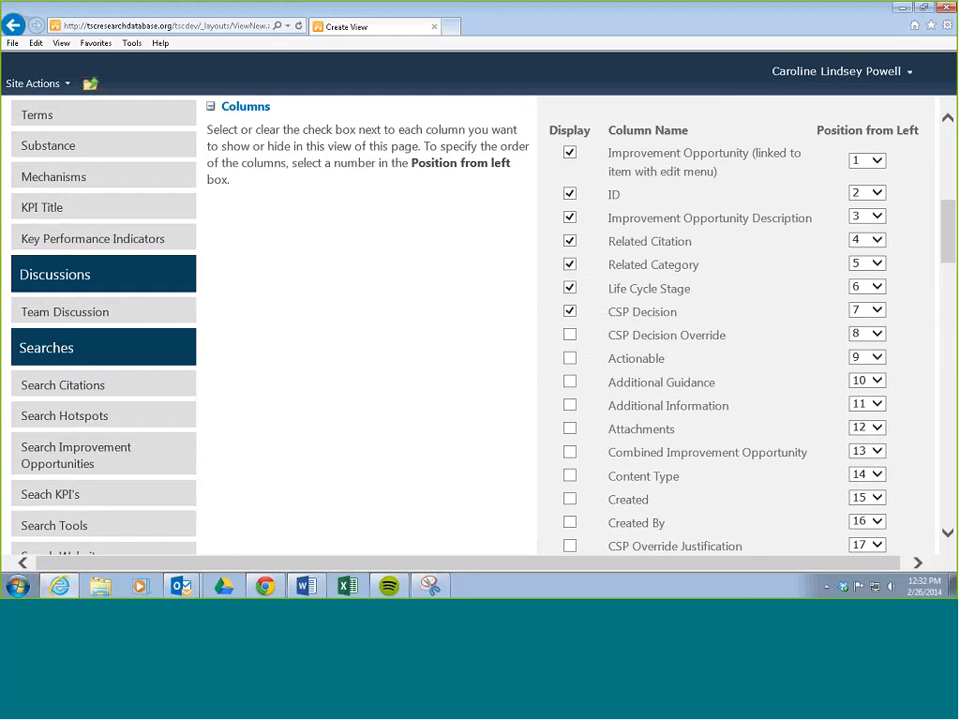
Step: Add the Opportunity Specificity and Opportunity Type columns to the view
scroll(537, 295, down, 3)
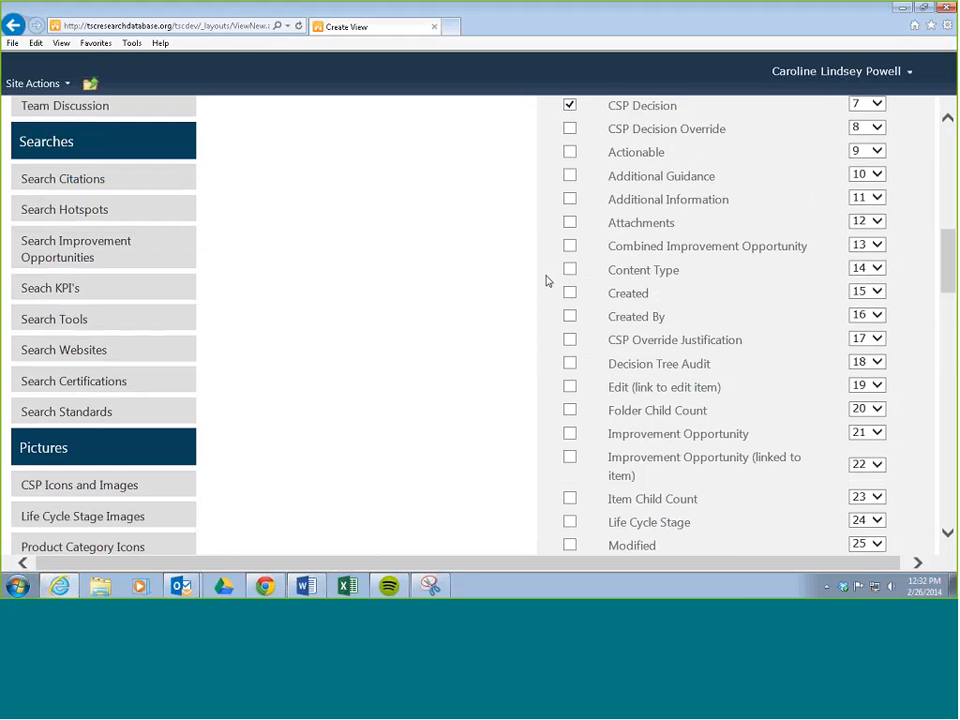
scroll(604, 224, down, 4)
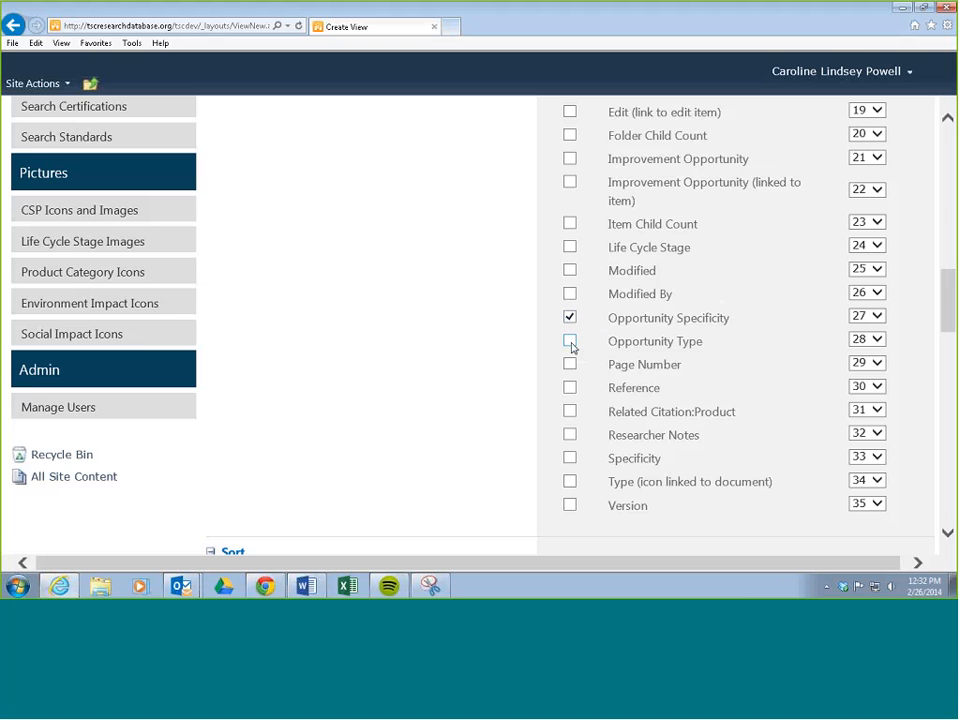
click(570, 342)
scroll(548, 325, up, 3)
scroll(543, 320, up, 1)
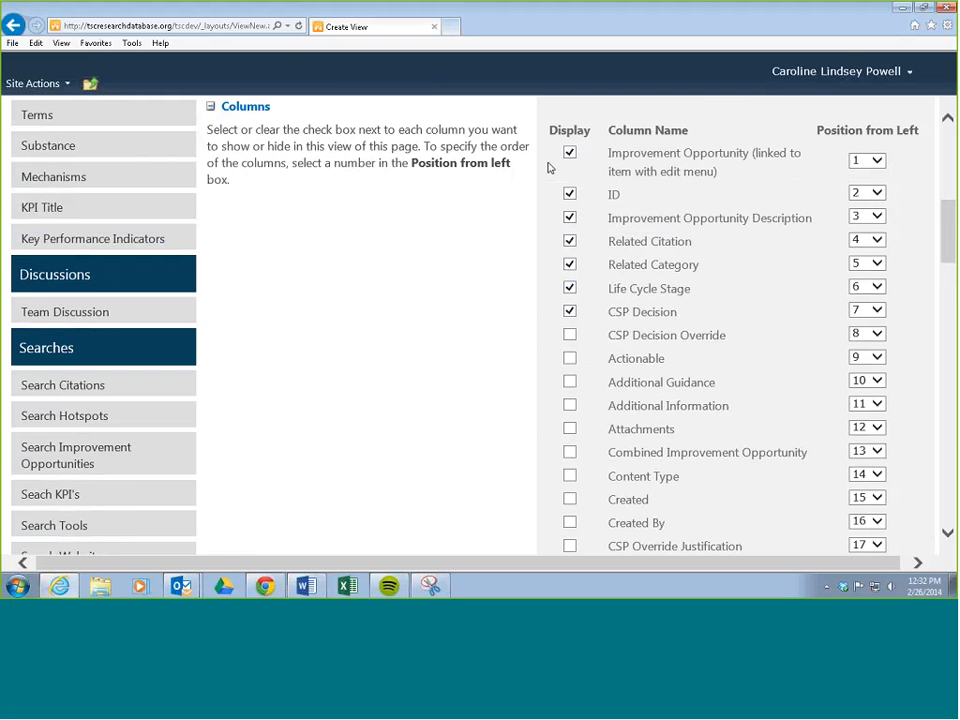
Step: Save the Check Combine IOs2 personal view
scroll(480, 257, up, 3)
scroll(479, 255, up, 2)
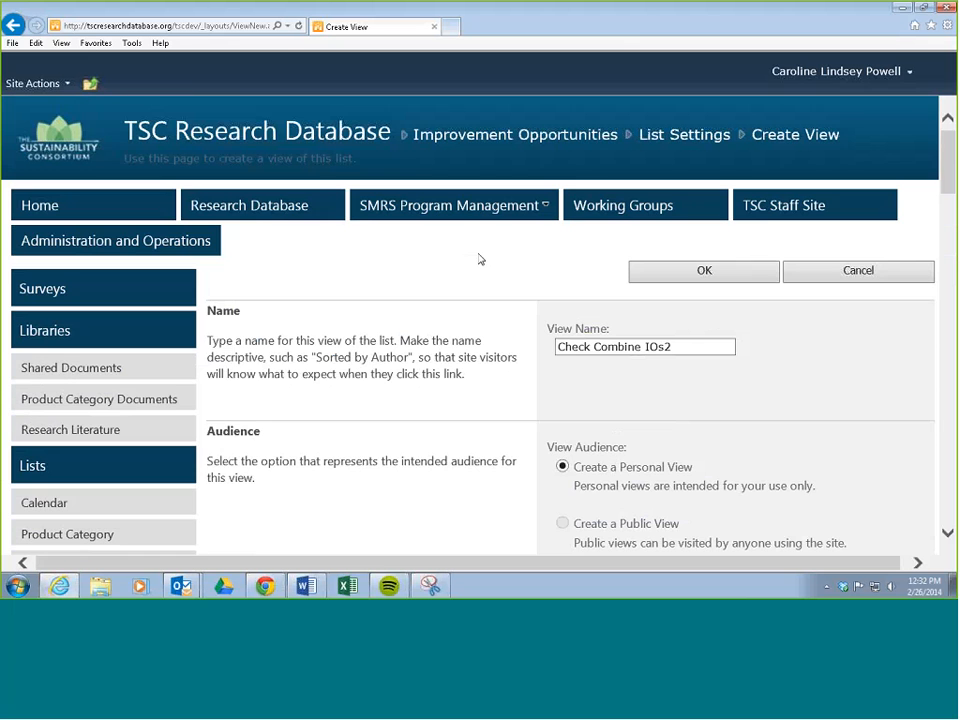
click(677, 270)
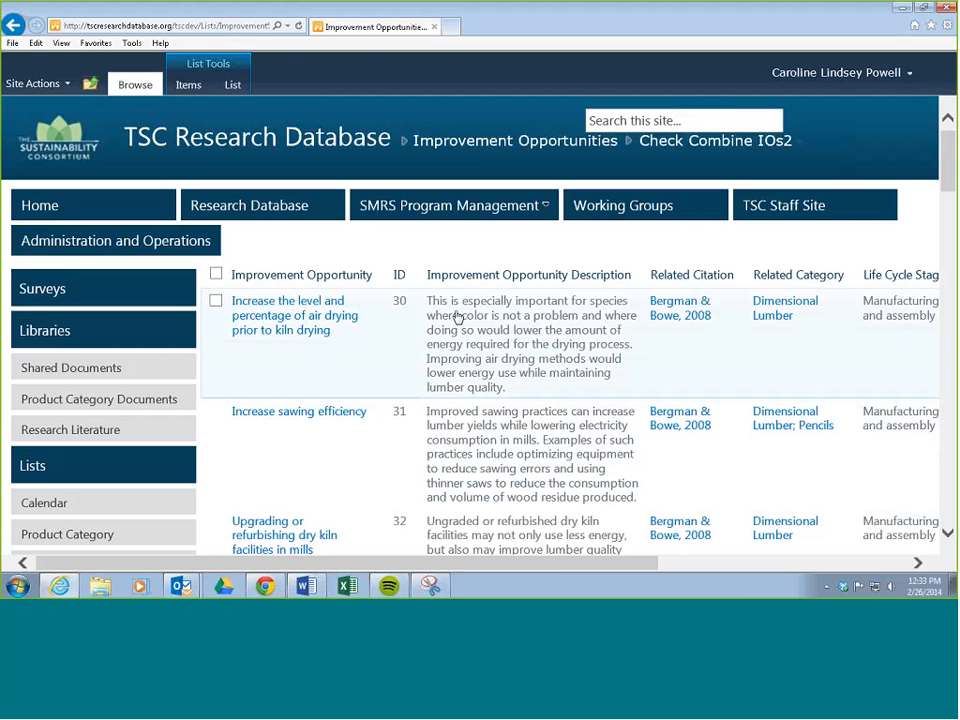
Step: Reopen the Improvement Opportunities list from the site's lists and switch it to the Check Combine IOs2 view
click(32, 468)
scroll(265, 440, down, 5)
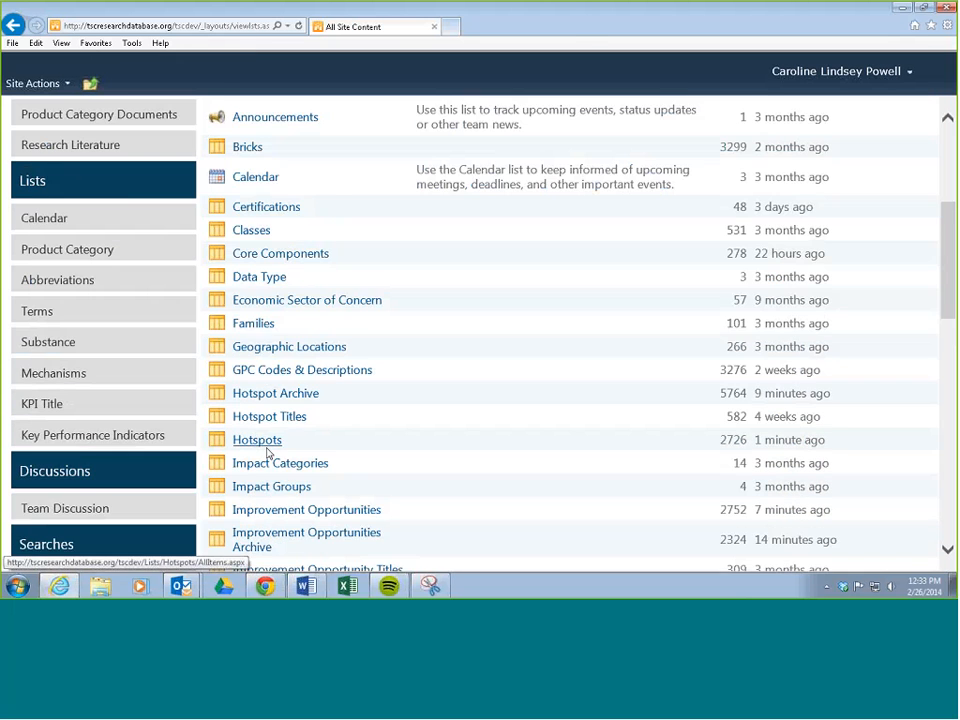
click(298, 367)
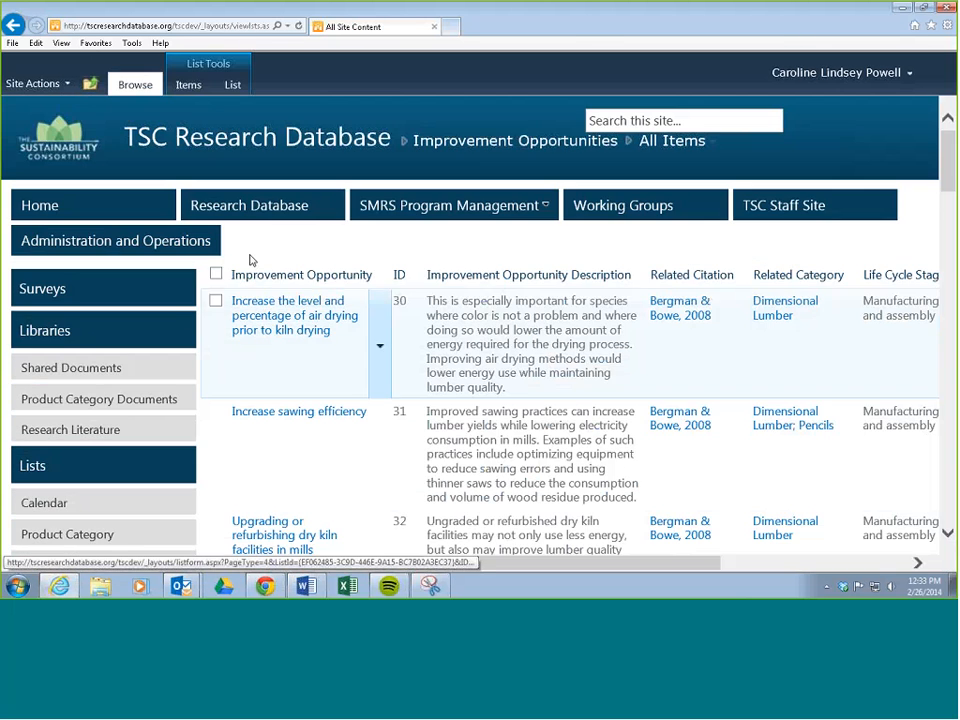
click(233, 86)
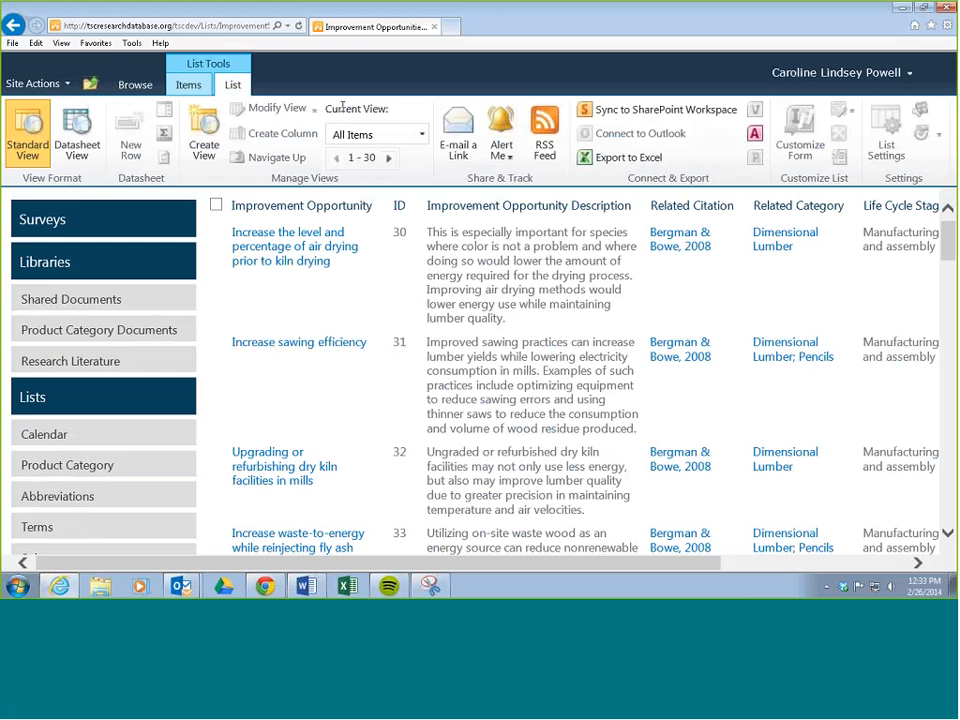
click(421, 137)
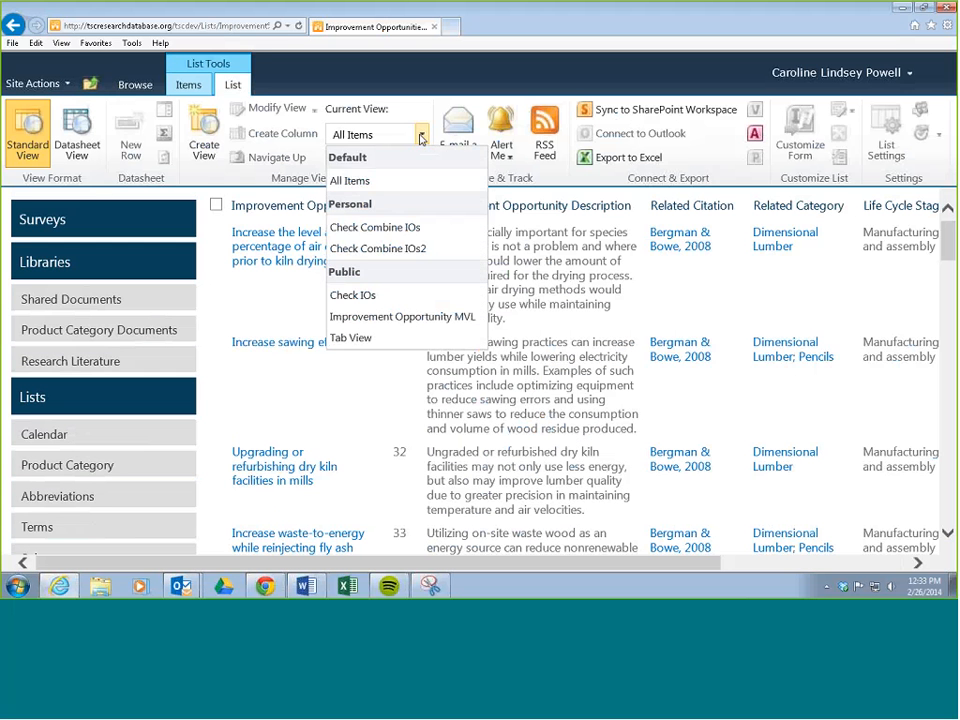
click(396, 253)
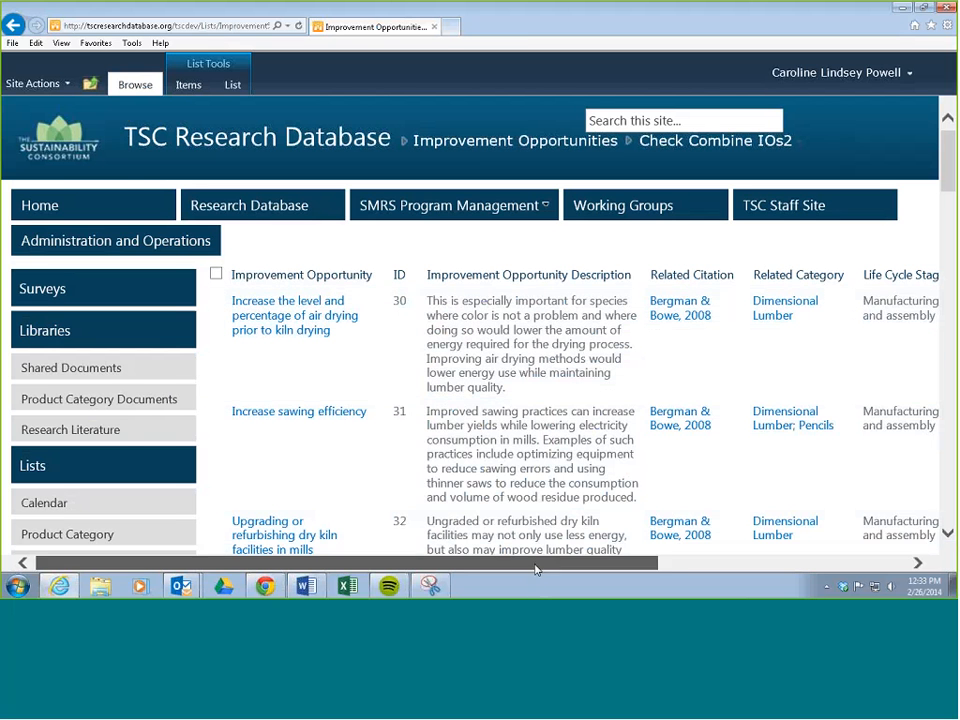
Step: Examine the view's remaining columns, including the entries under Opportunity Specificity and Opportunity Type
drag(536, 566, 657, 560)
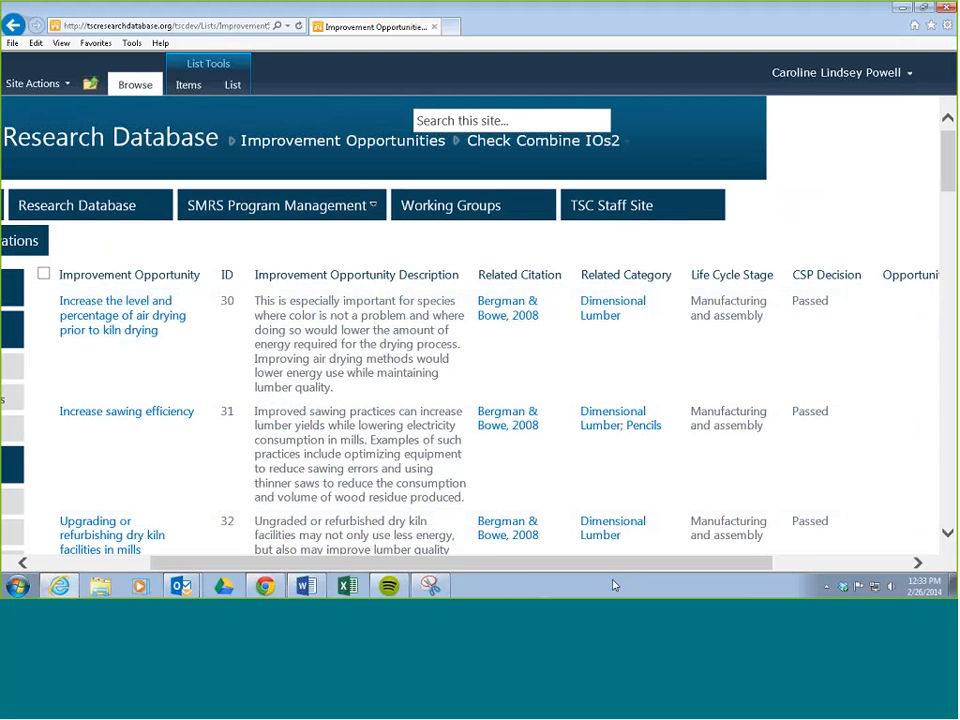
drag(700, 561, 765, 561)
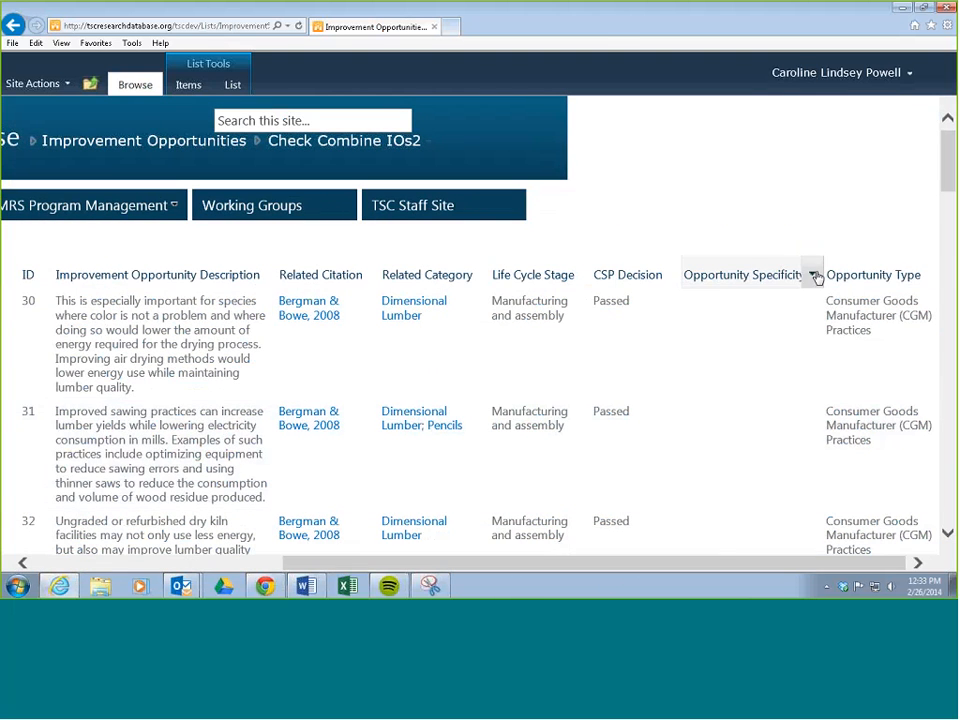
scroll(741, 377, down, 10)
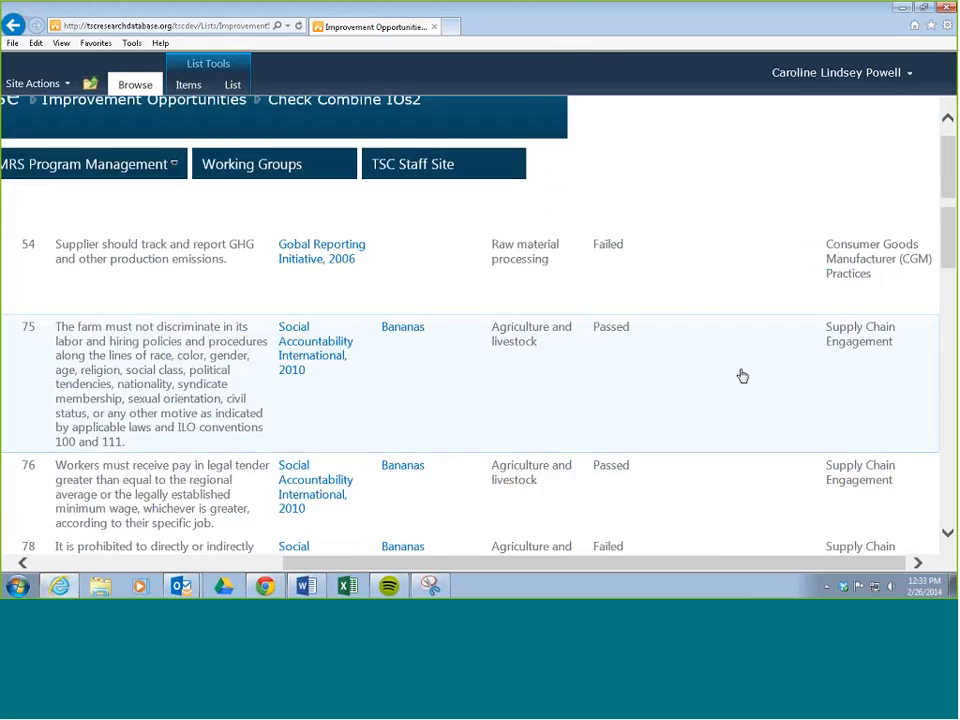
scroll(741, 385, down, 5)
scroll(741, 380, up, 15)
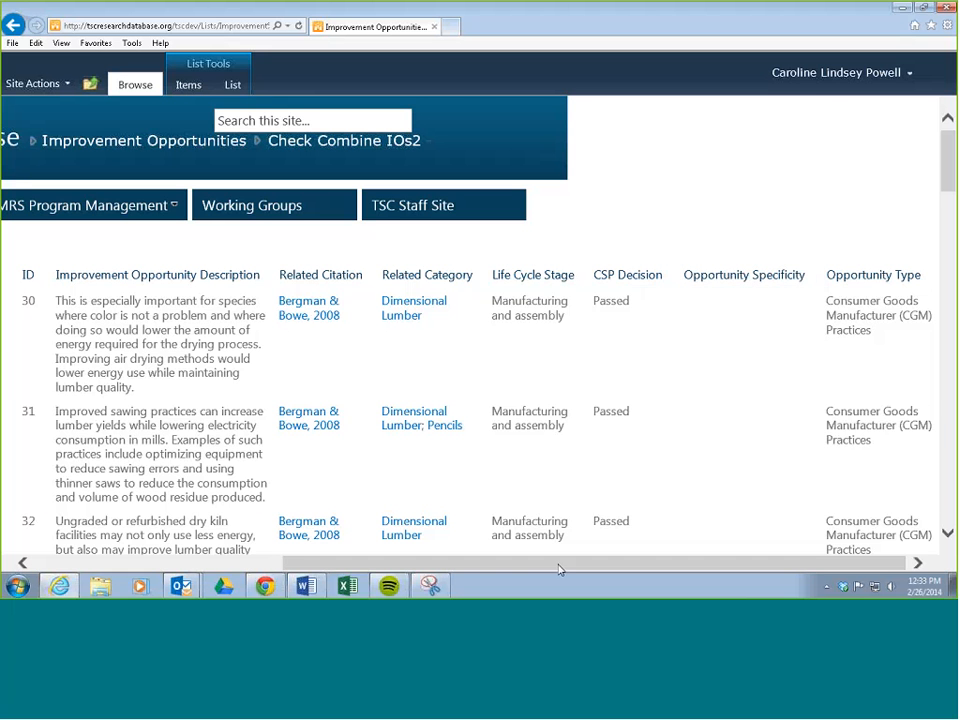
drag(551, 569, 305, 569)
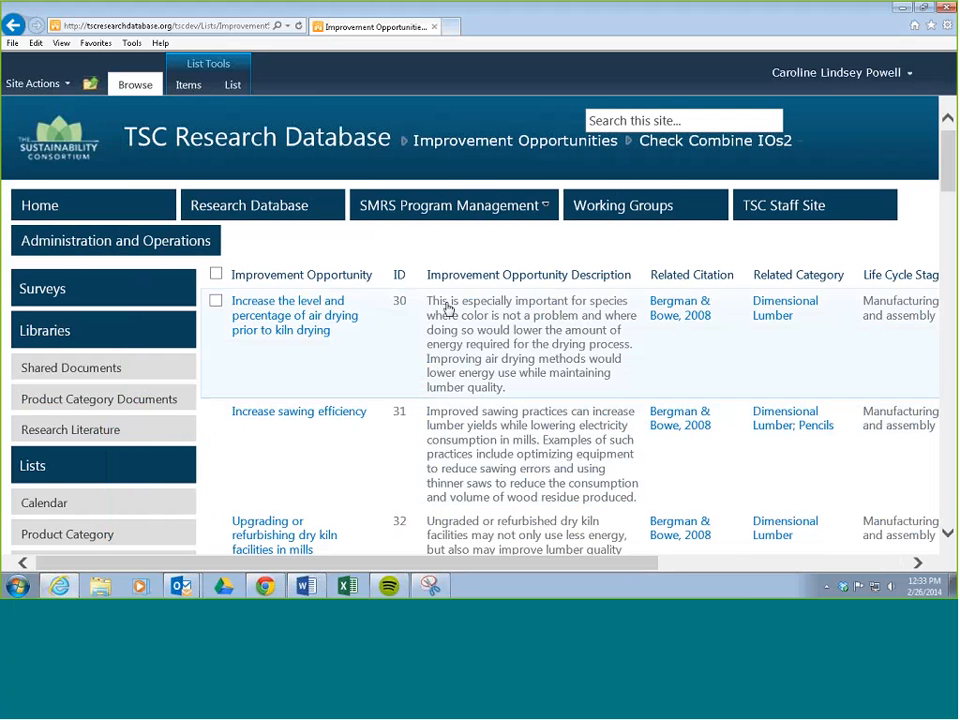
Step: Modify the Check Combine IOs2 view to display the Specificity column instead of Opportunity Specificity, and save it
click(233, 85)
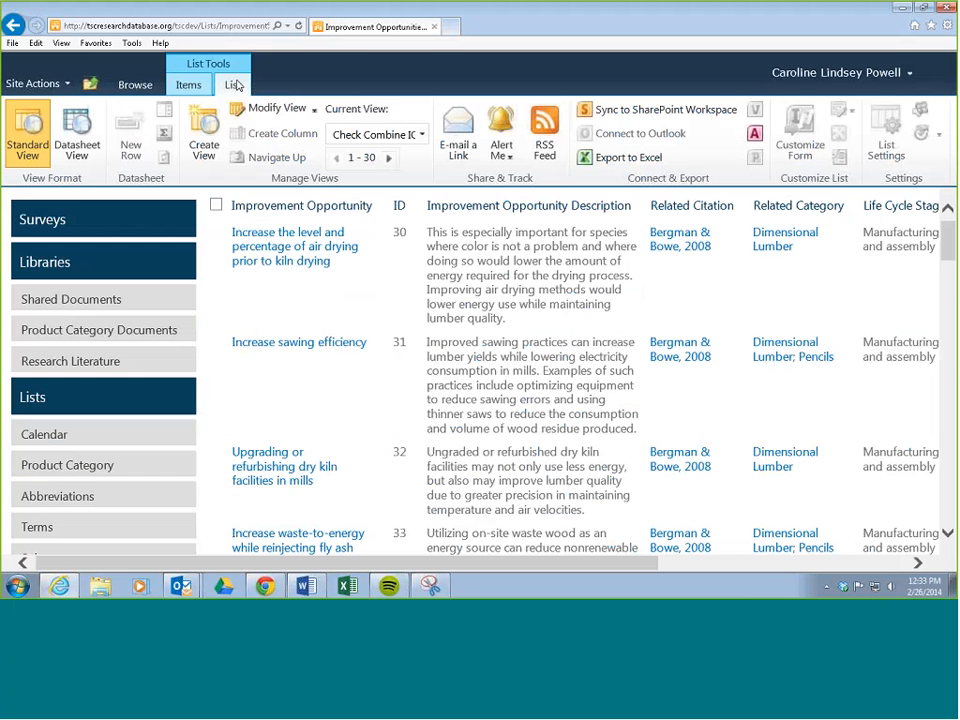
click(278, 110)
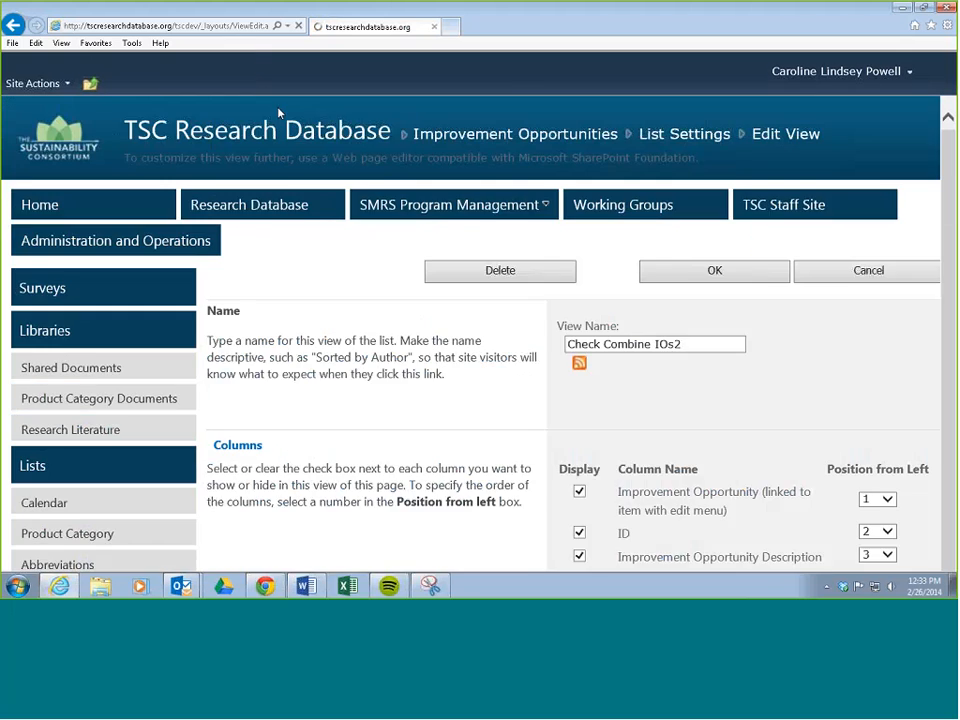
drag(946, 165, 948, 238)
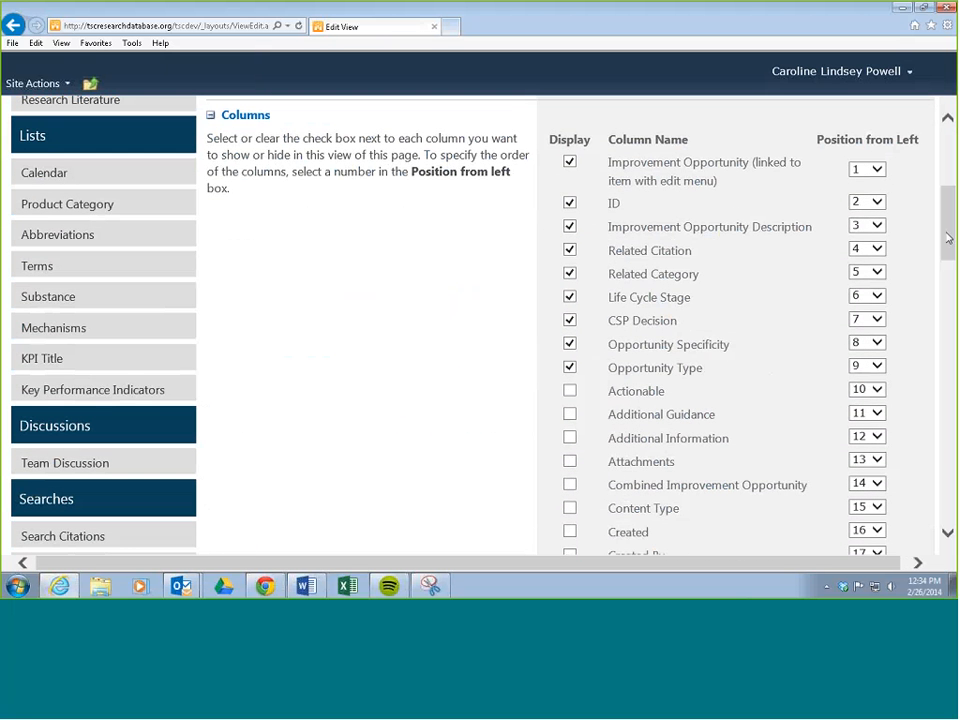
click(571, 344)
scroll(538, 366, down, 3)
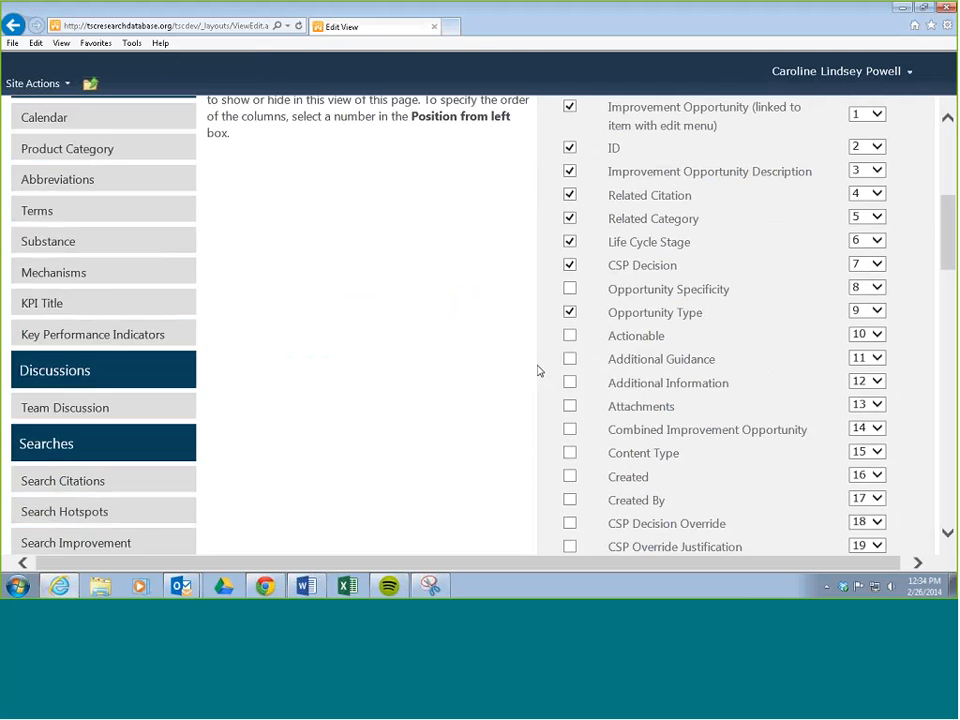
scroll(618, 315, down, 3)
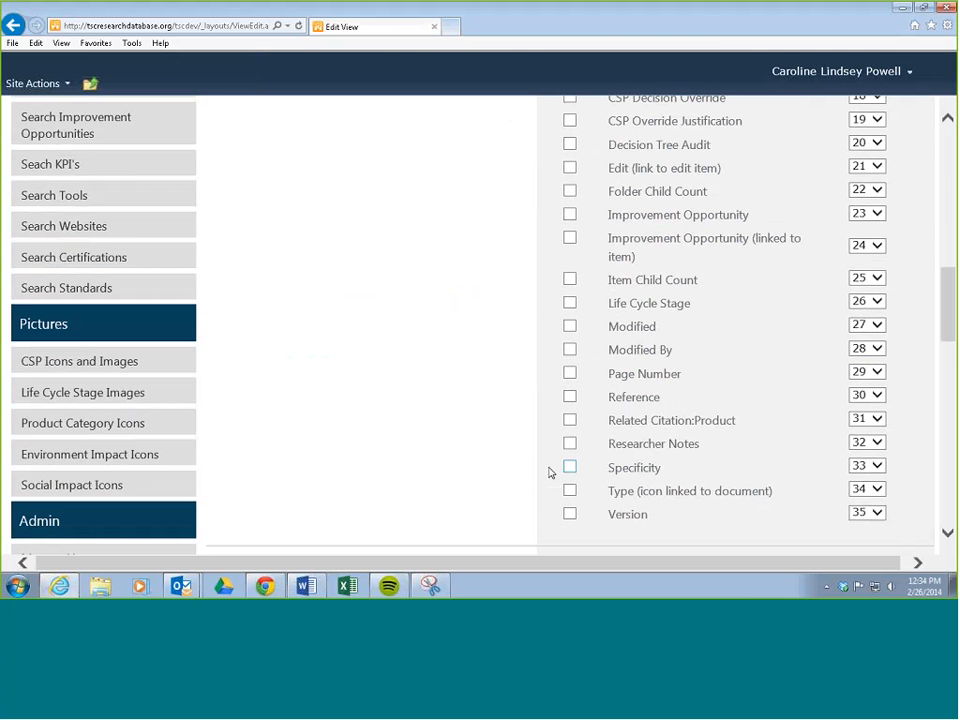
click(569, 467)
drag(948, 323, 949, 195)
click(729, 238)
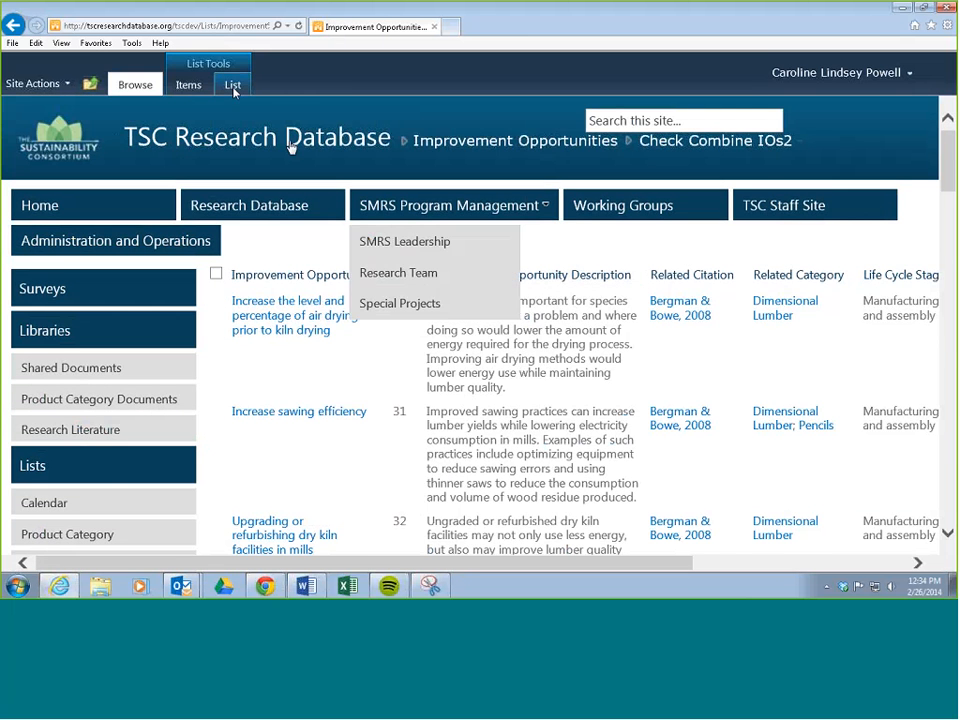
Step: Reselect the Check Combine IOs2 view and check its updated columns
click(232, 84)
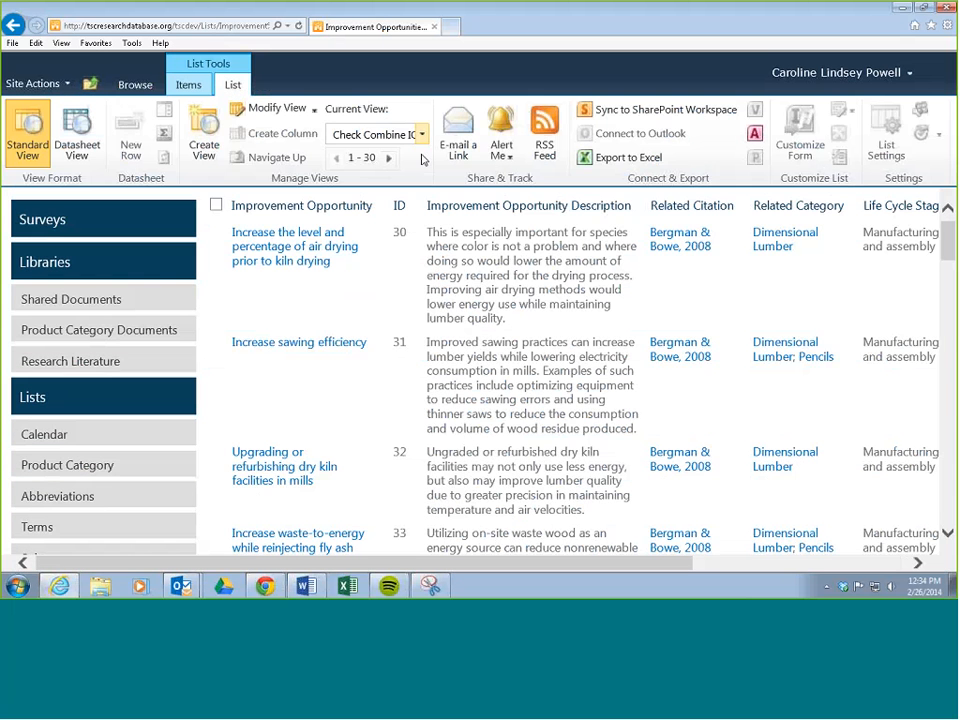
click(378, 134)
click(392, 250)
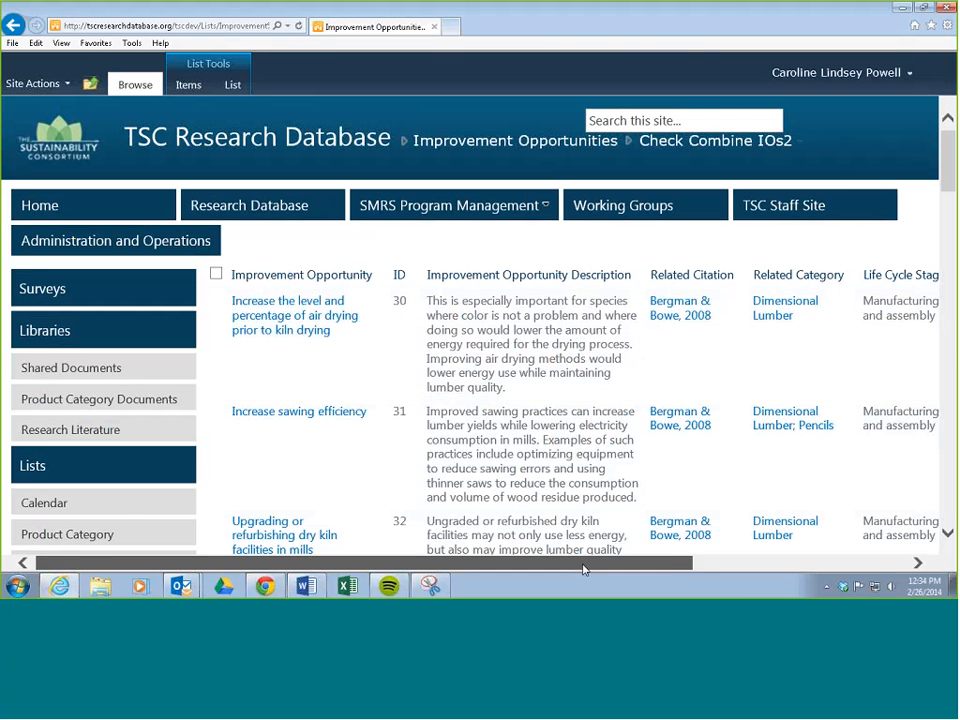
drag(583, 567, 538, 540)
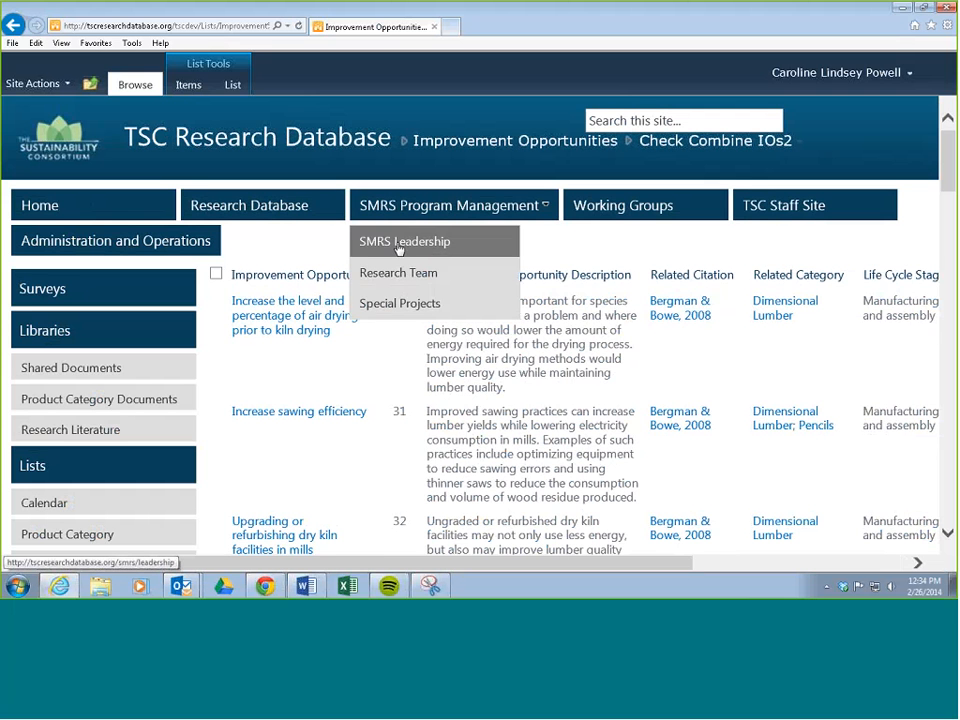
Step: Switch the list to Datasheet View and move the ID column ahead of Improvement Opportunity
click(232, 85)
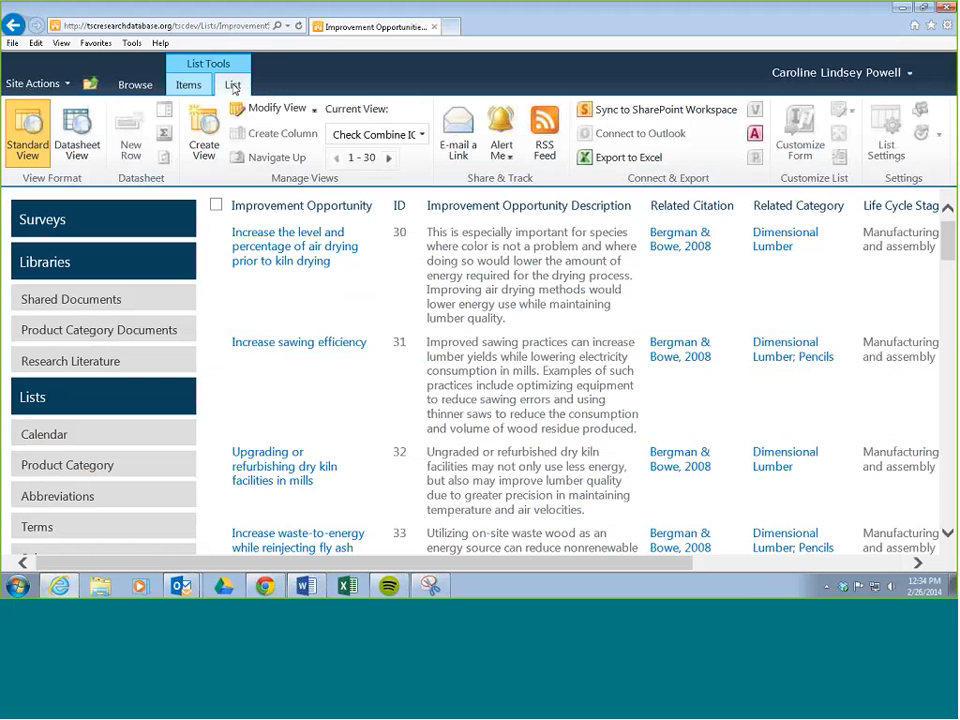
click(84, 133)
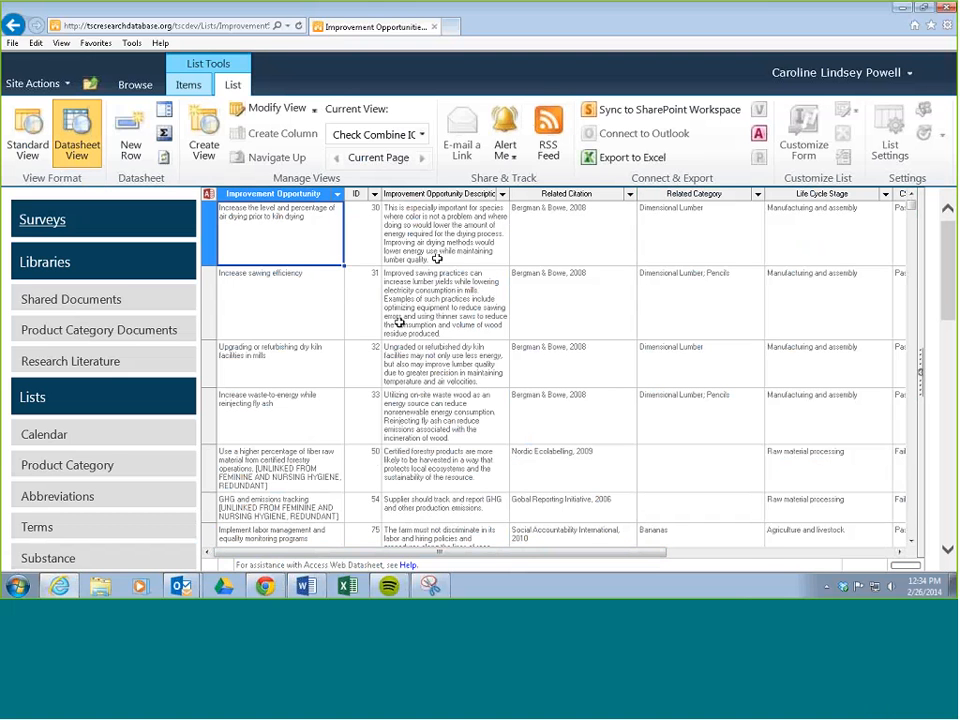
click(356, 193)
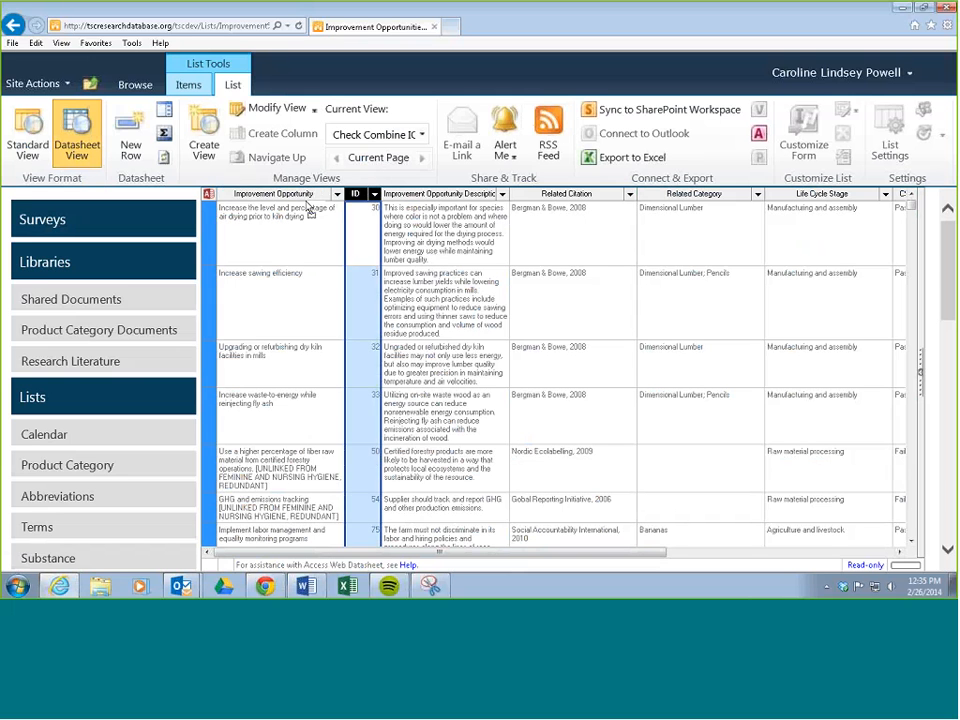
drag(229, 208, 230, 211)
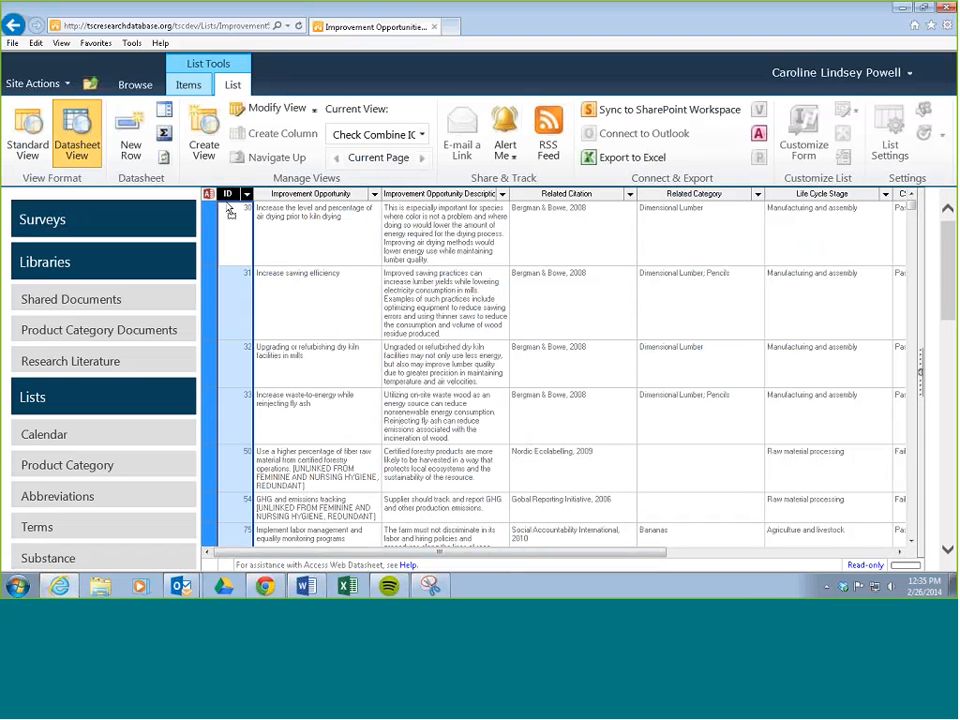
Step: Move the Related Category column directly after ID and the Life Cycle Stage column directly after Improvement Opportunity
click(696, 195)
drag(696, 196, 279, 216)
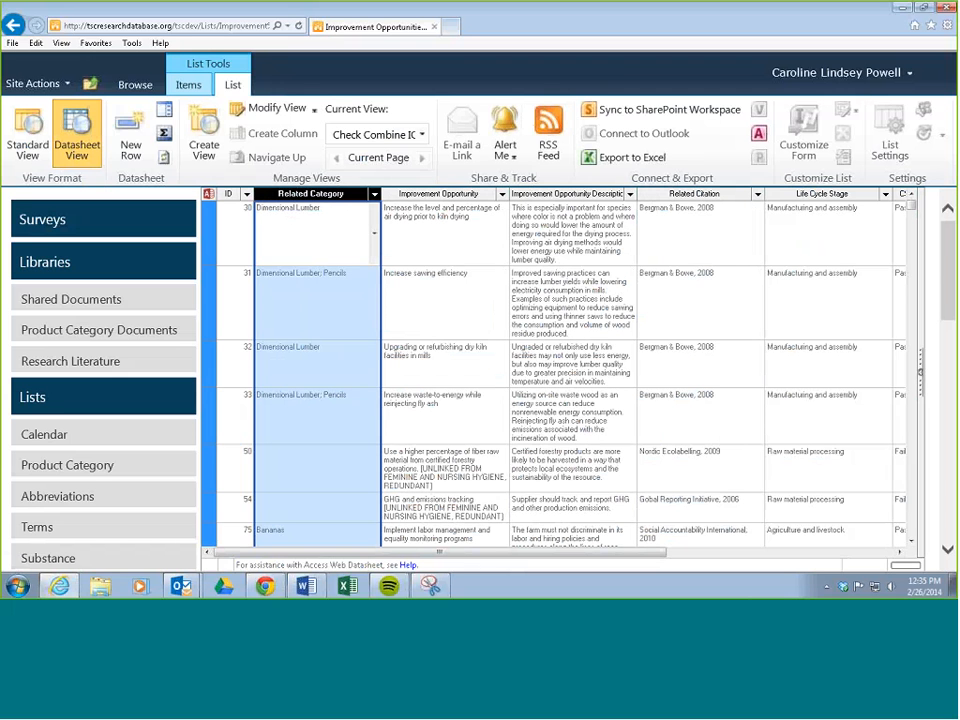
click(812, 195)
drag(812, 195, 518, 200)
Step: Move the Opportunity Type and Specificity columns, in that order, directly after Life Cycle Stage
drag(632, 555, 893, 529)
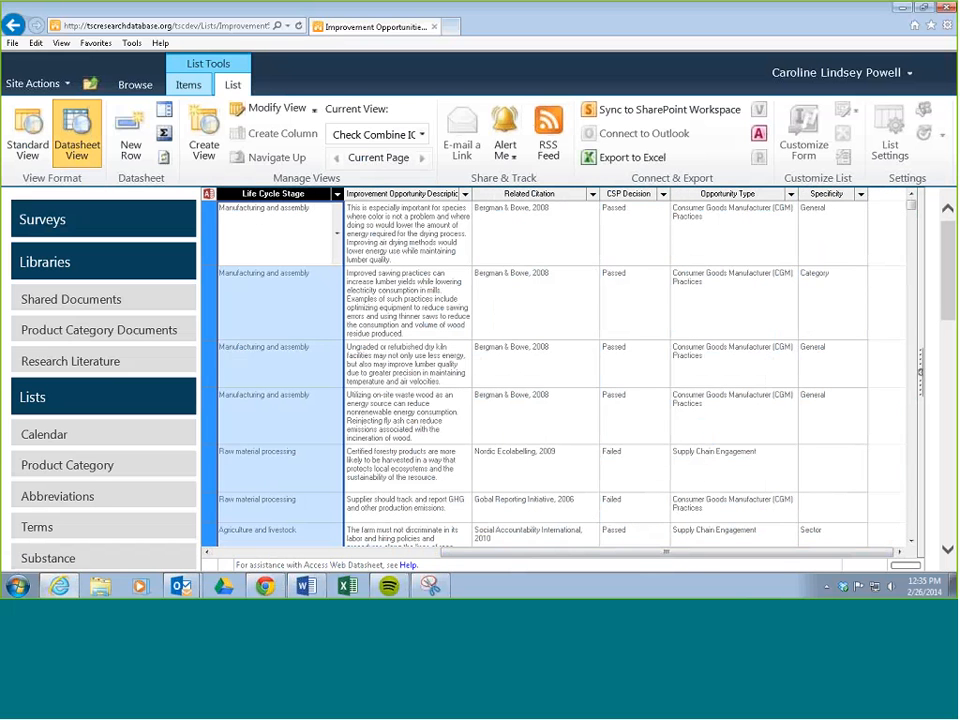
click(697, 195)
drag(697, 195, 350, 200)
click(812, 196)
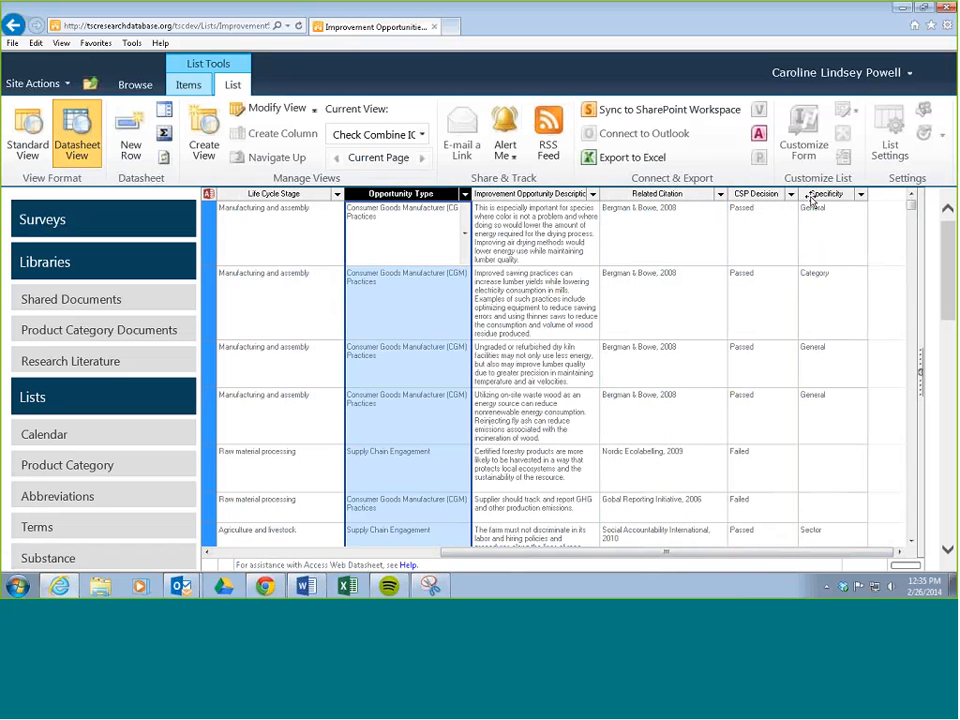
drag(812, 196, 490, 209)
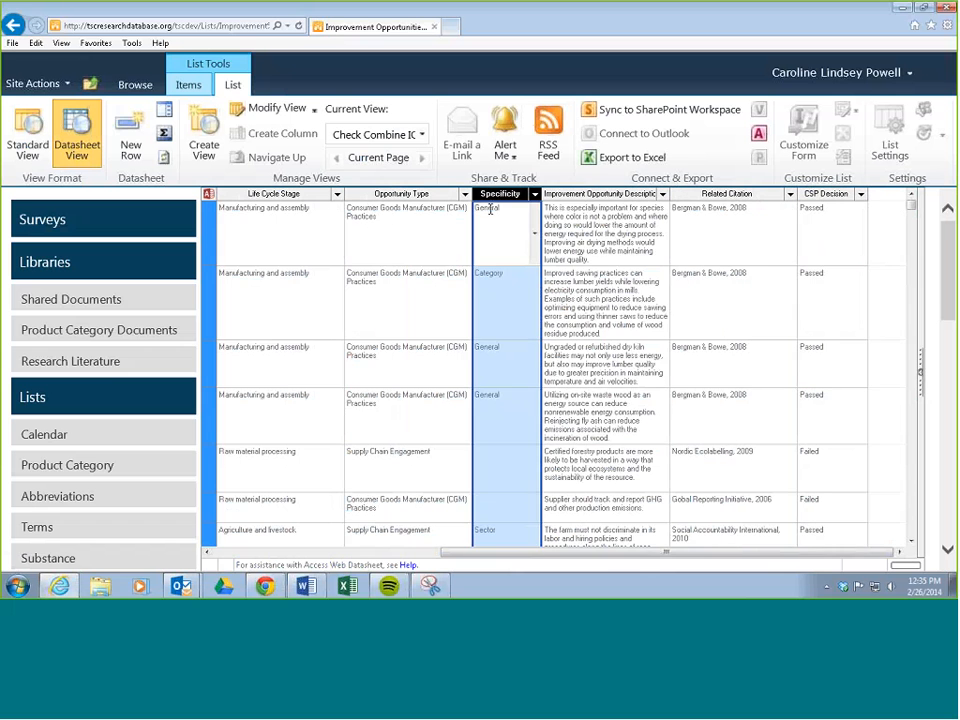
drag(604, 552, 428, 552)
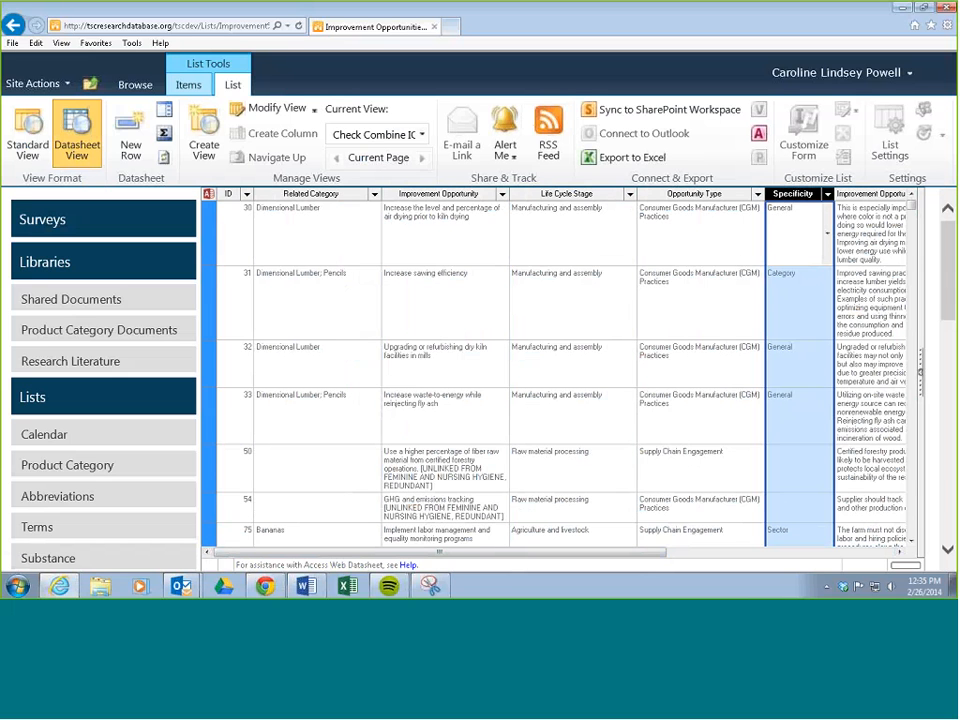
Step: Return the list with the rearranged columns to Standard View
click(701, 196)
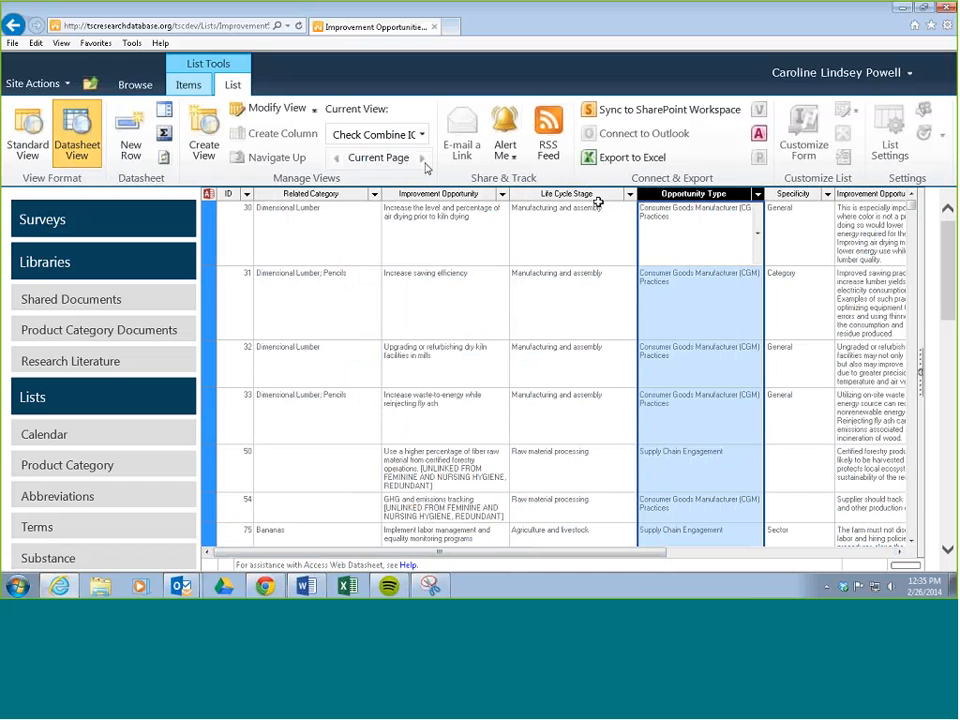
click(36, 127)
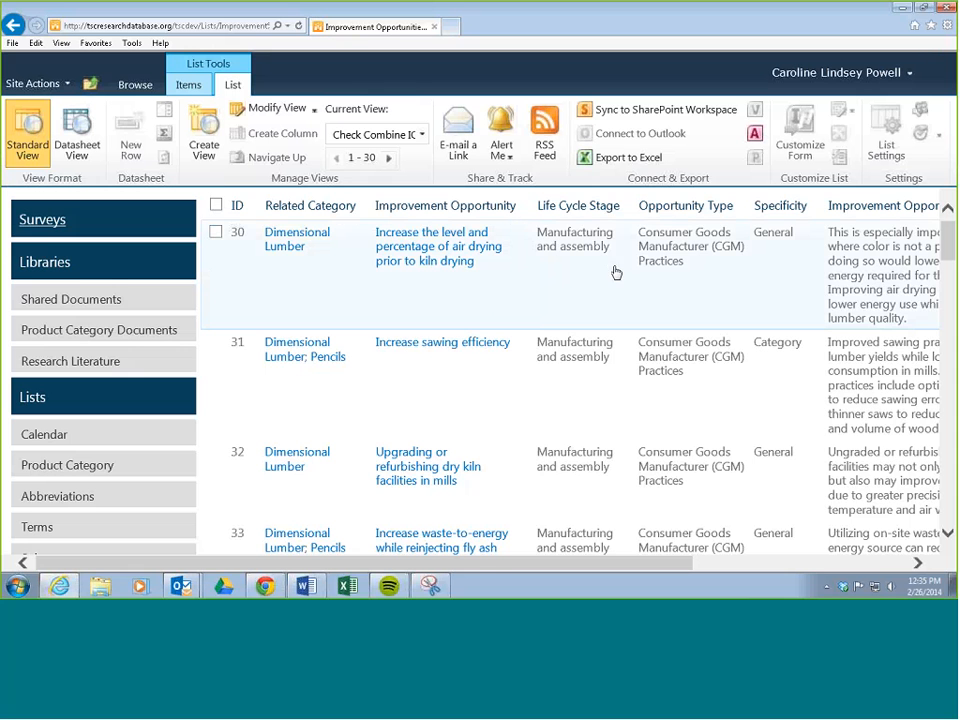
mouse_move(521, 246)
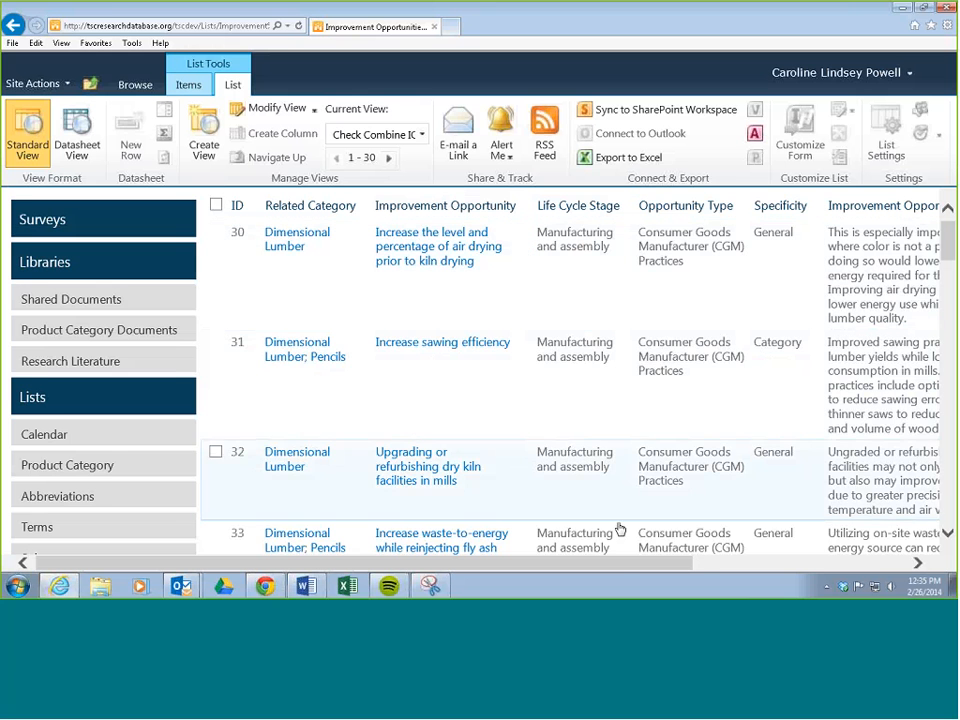
Step: Filter the Related Category column to one category covering the carrageenan, non-dairy and yogurt improvement opportunities
drag(619, 566, 730, 570)
mouse_move(228, 212)
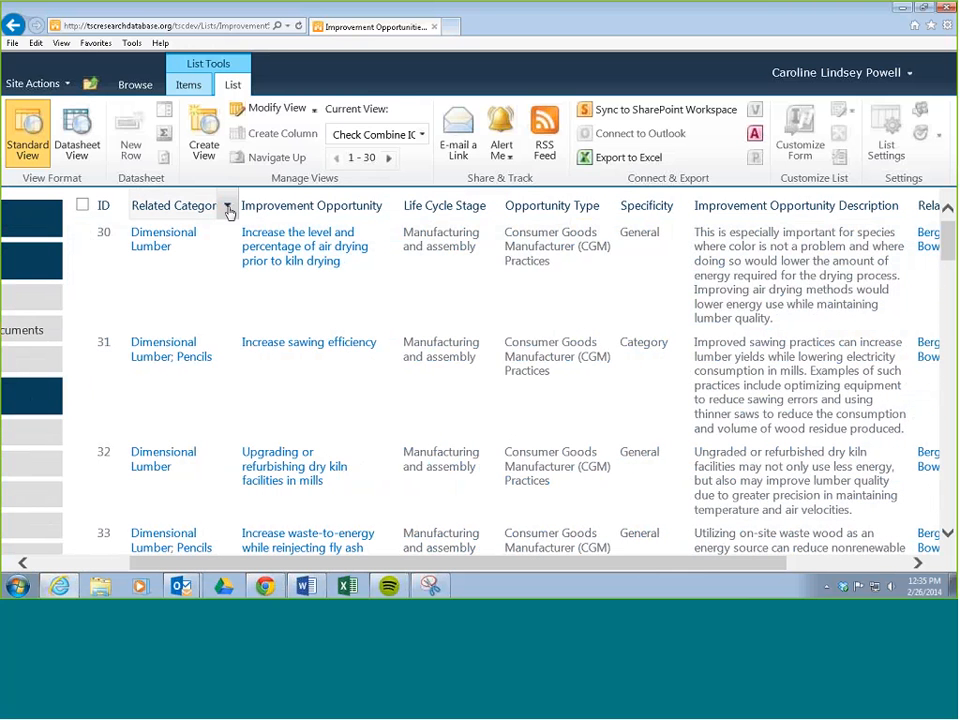
click(228, 212)
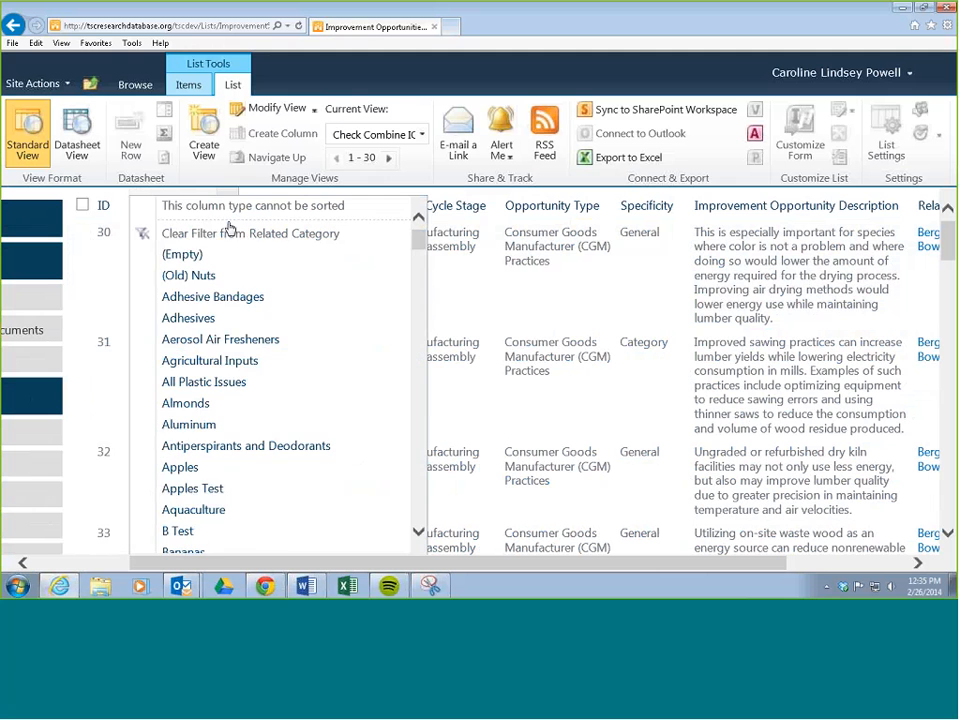
drag(416, 240, 420, 381)
click(218, 390)
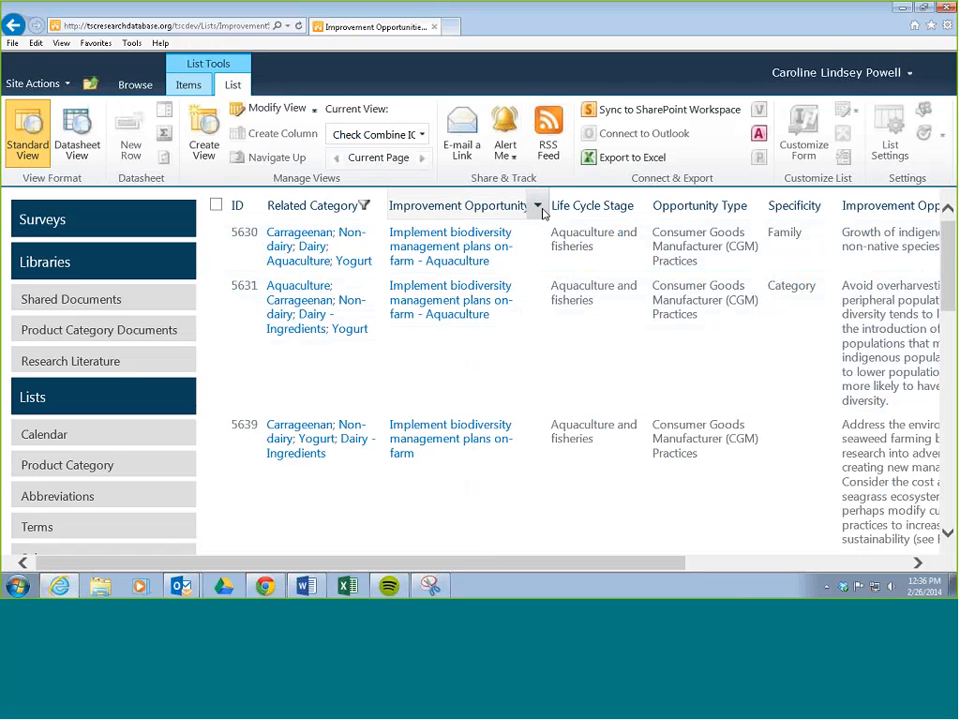
Step: Compare the names of the filtered improvement opportunities to find entries whose wording differs from the rest
key(ctrl+minus)
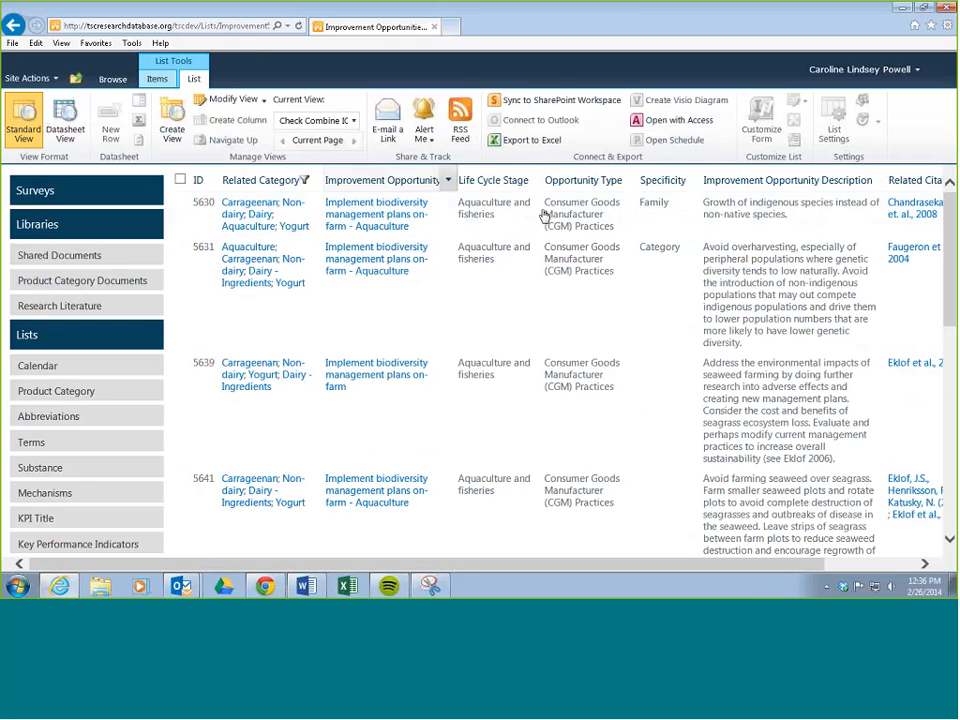
scroll(446, 323, down, 10)
scroll(443, 332, up, 10)
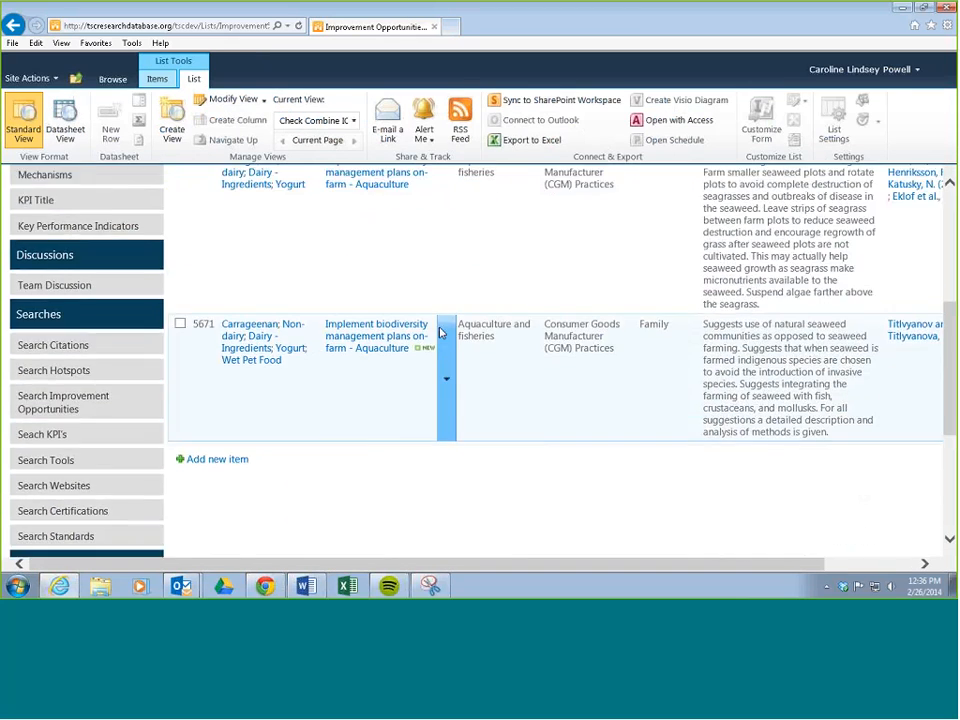
scroll(384, 240, down, 5)
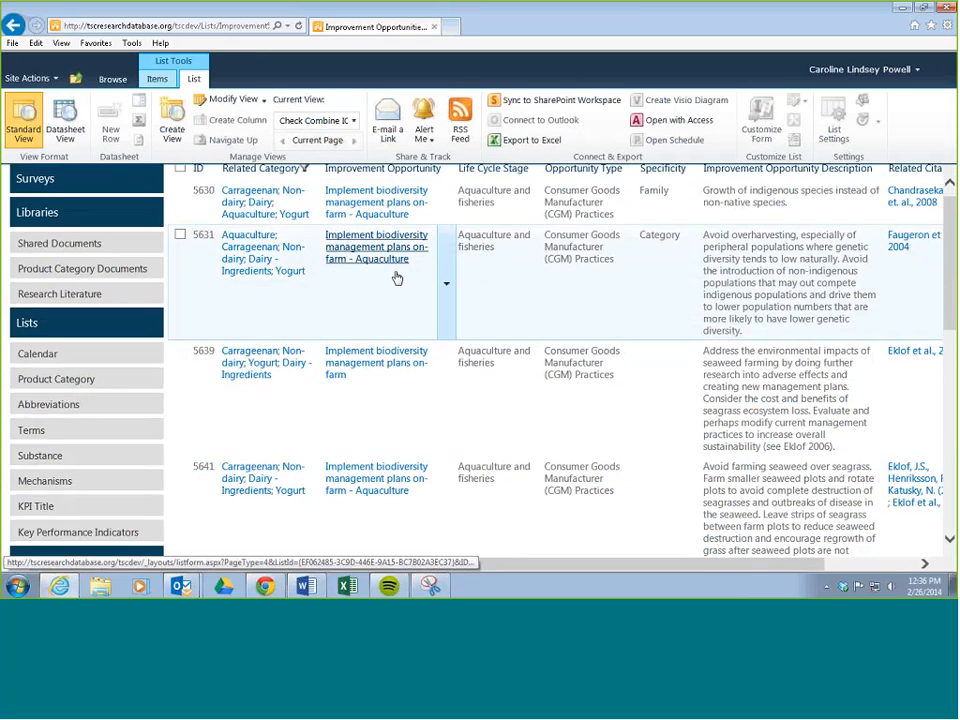
scroll(396, 428, up, 5)
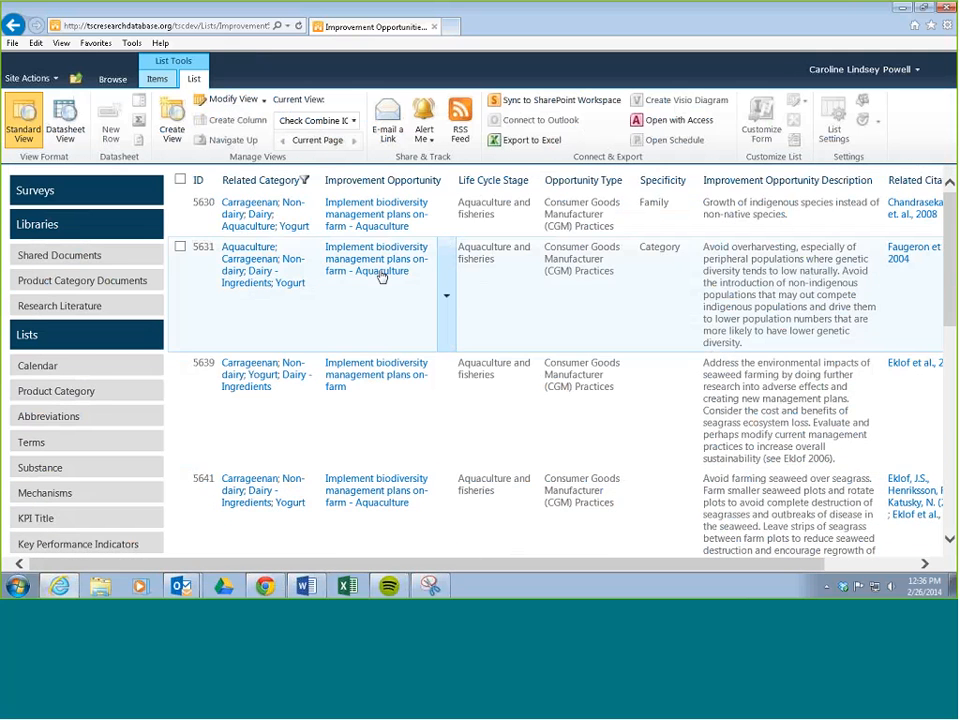
scroll(385, 276, down, 2)
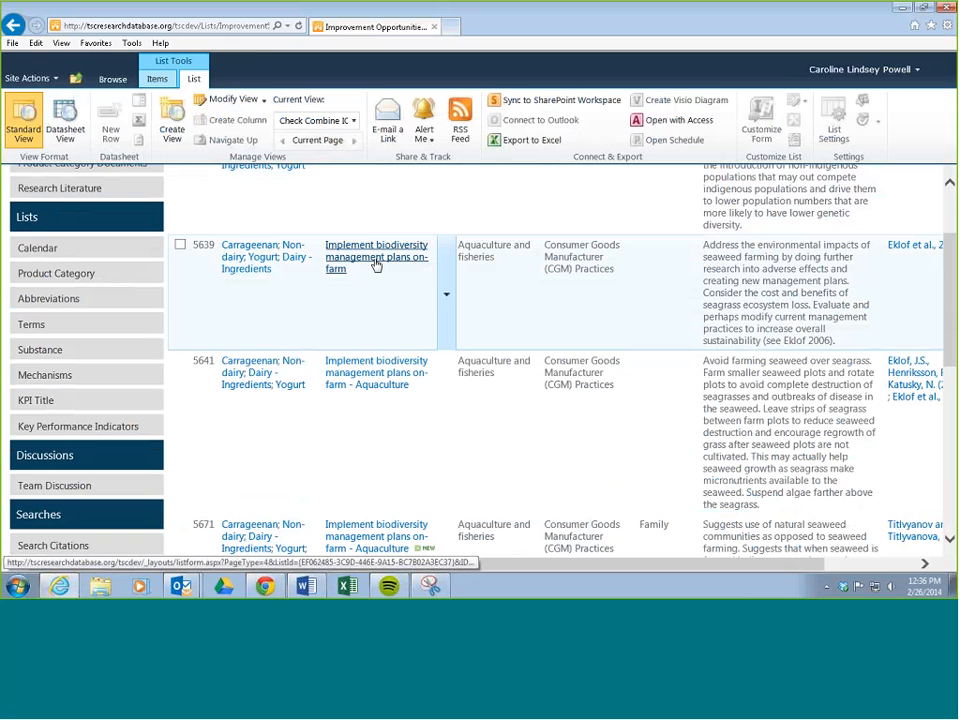
scroll(376, 265, up, 2)
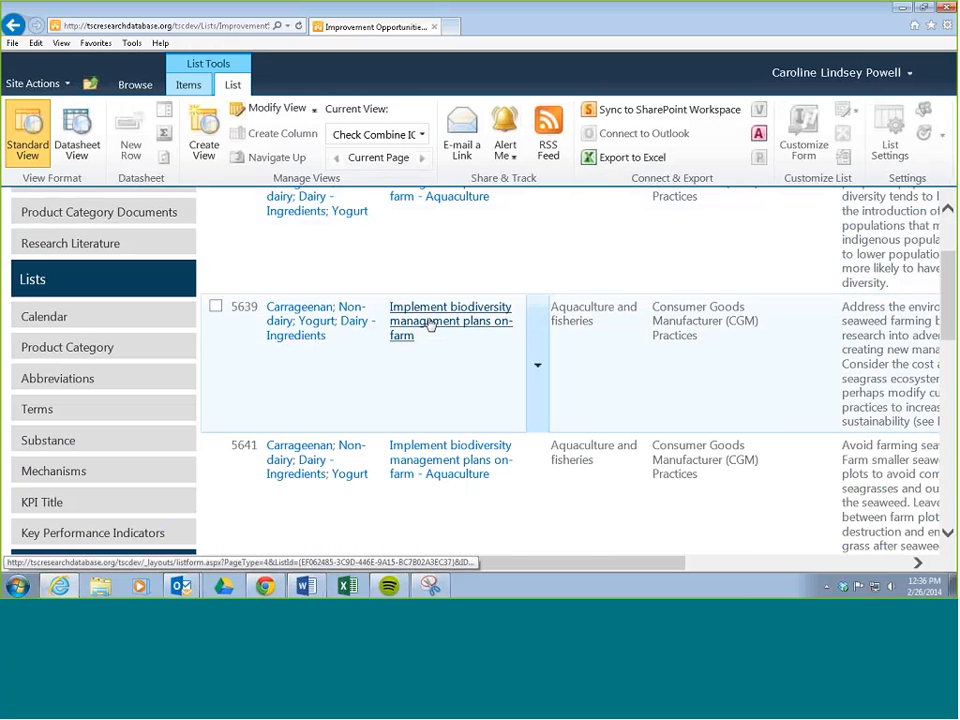
scroll(431, 326, down, 1)
scroll(429, 321, down, 1)
scroll(429, 257, up, 2)
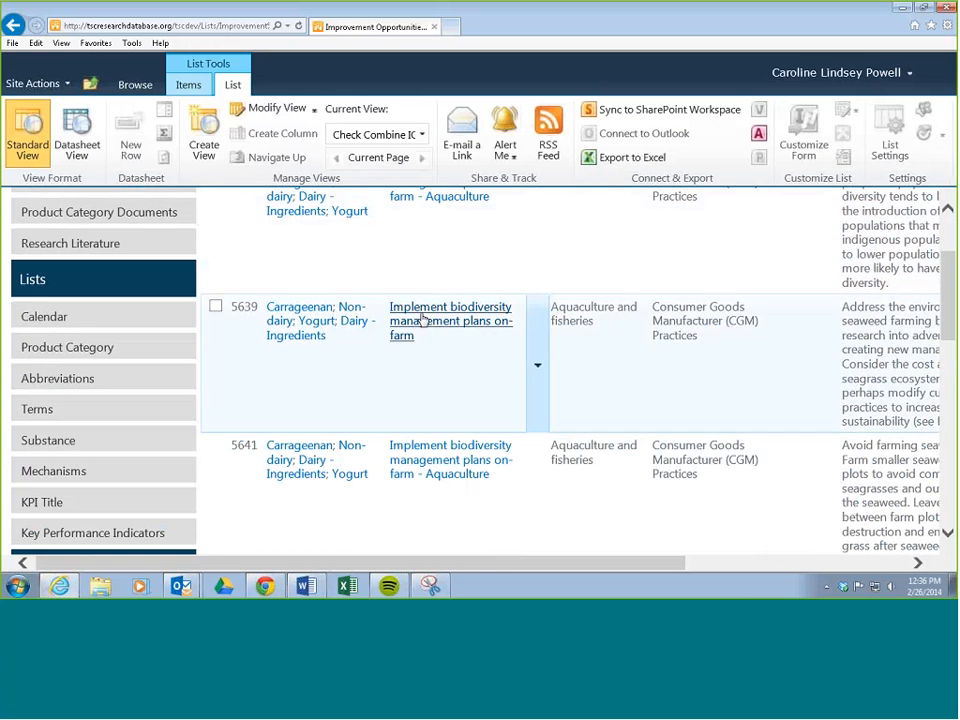
scroll(443, 334, up, 2)
scroll(456, 262, down, 2)
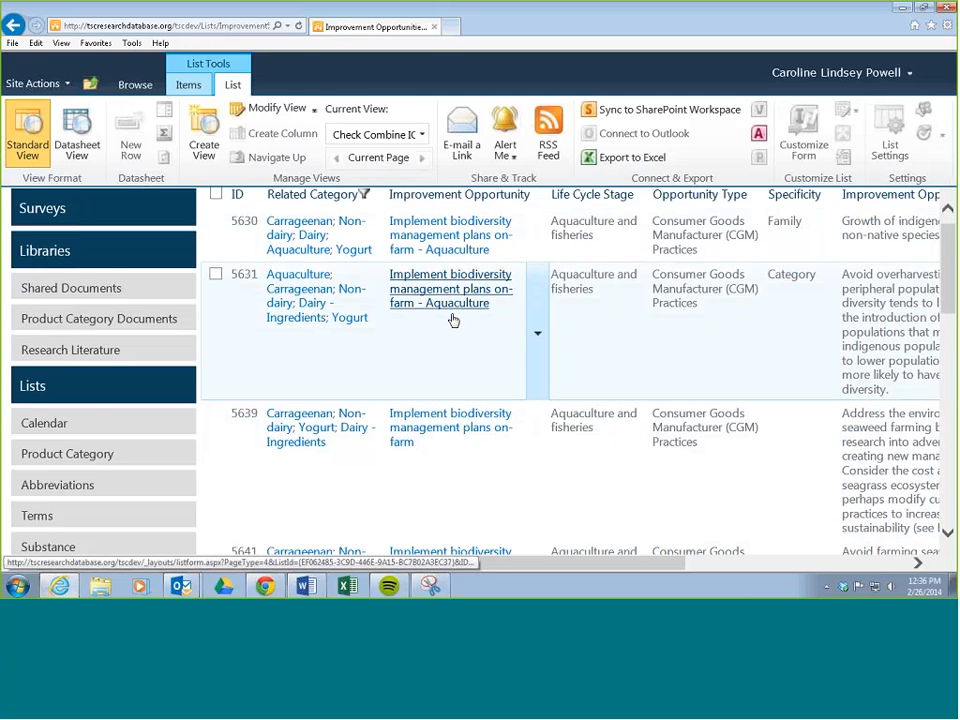
scroll(453, 320, down, 1)
scroll(454, 326, up, 2)
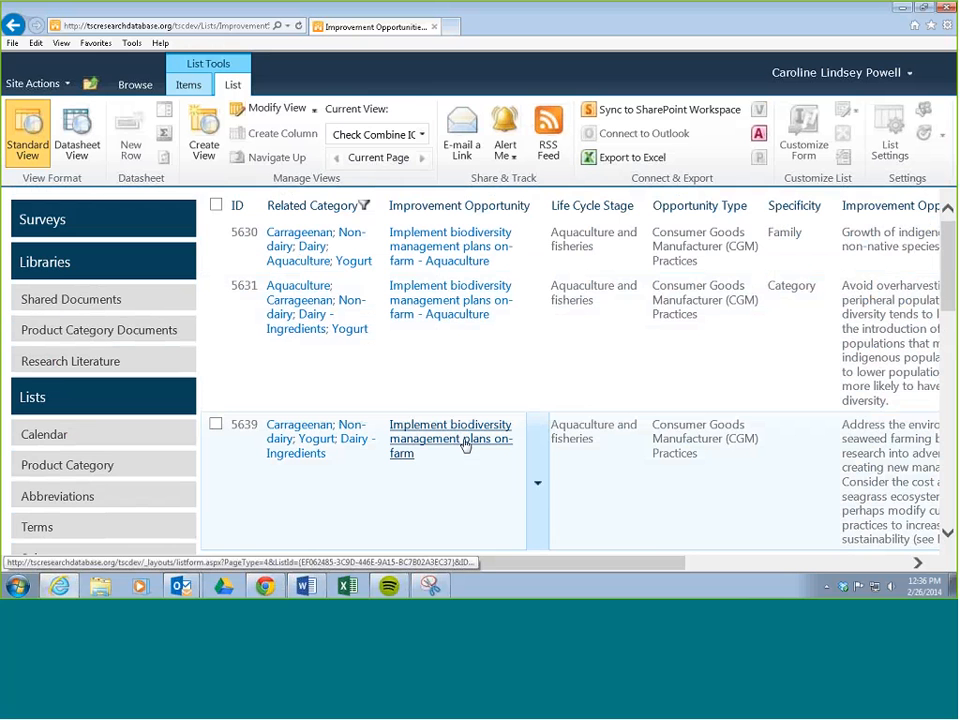
scroll(464, 444, down, 2)
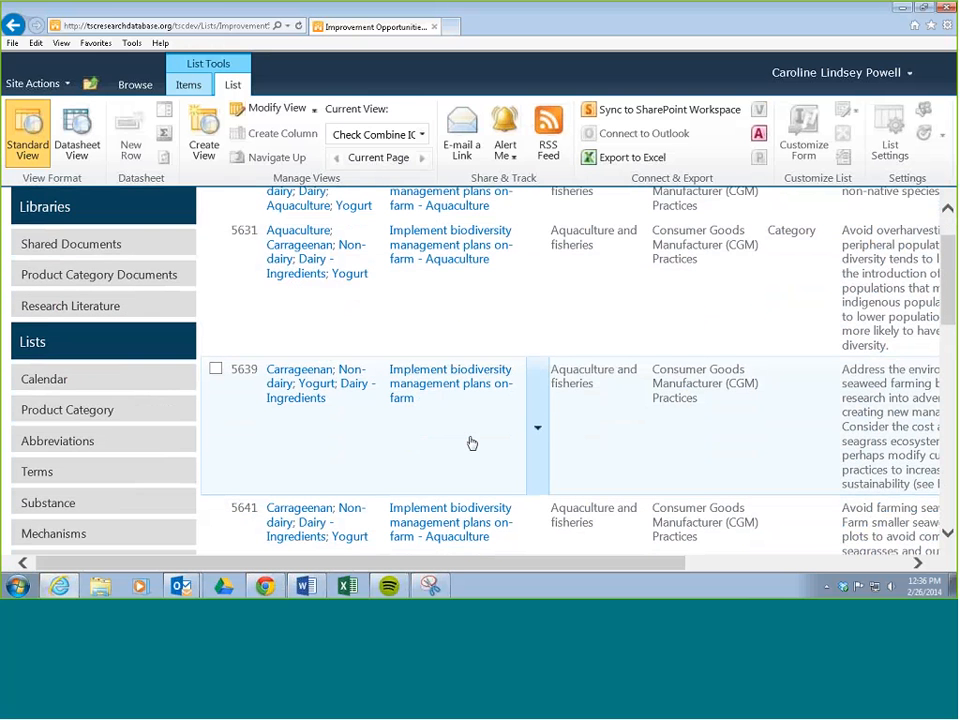
scroll(472, 443, up, 2)
scroll(472, 443, down, 2)
scroll(590, 435, up, 2)
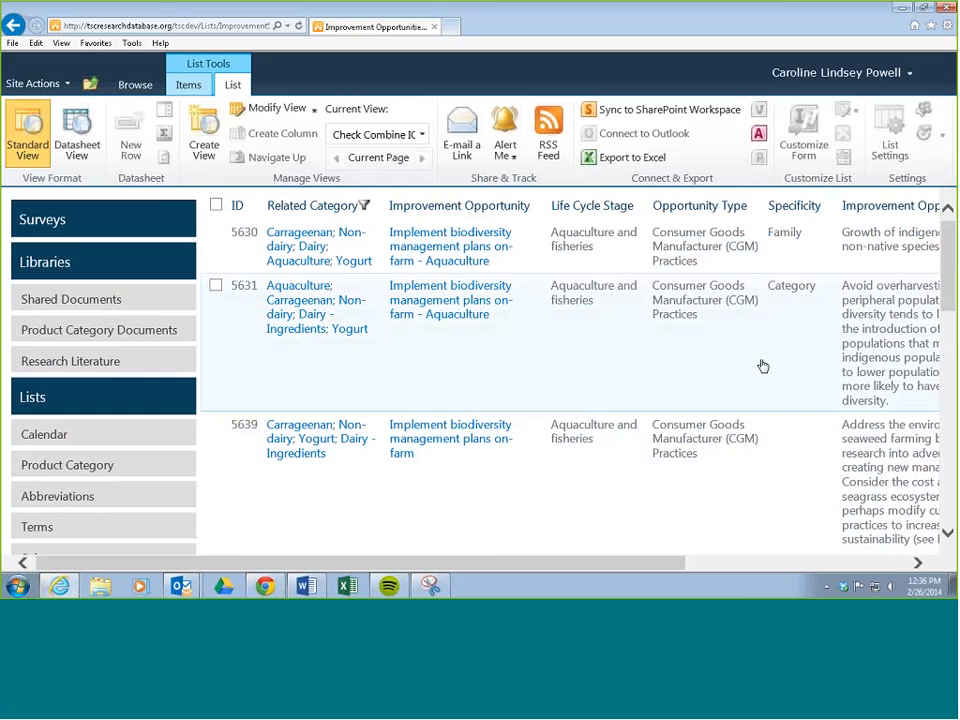
Step: Compare the Life Cycle Stage, Opportunity Type, Specificity and description of the filtered improvement opportunities
scroll(594, 291, down, 4)
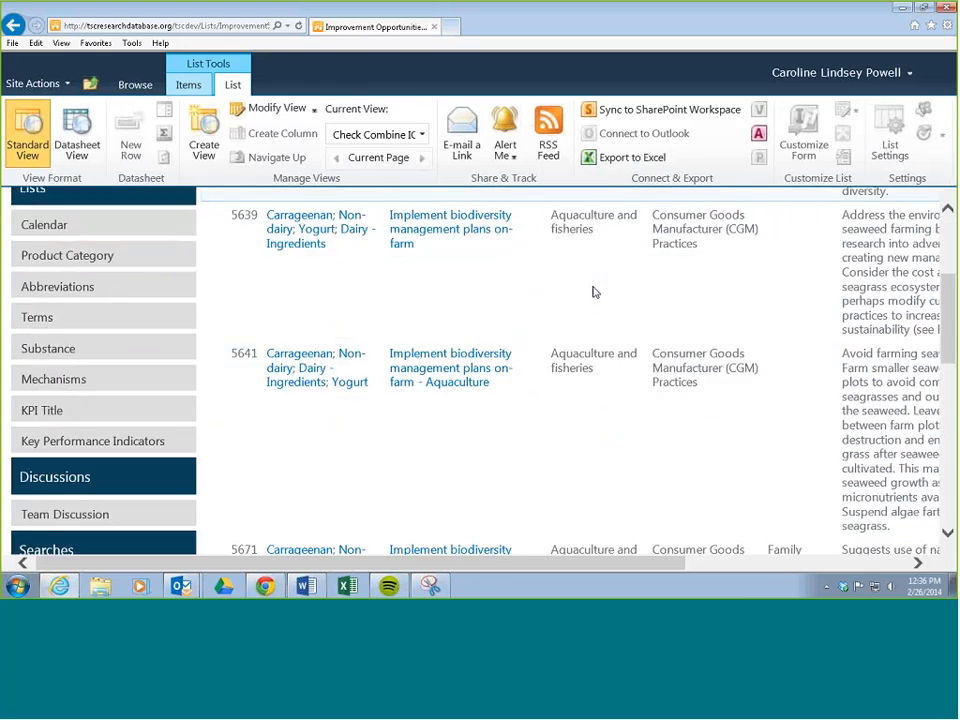
scroll(594, 292, down, 3)
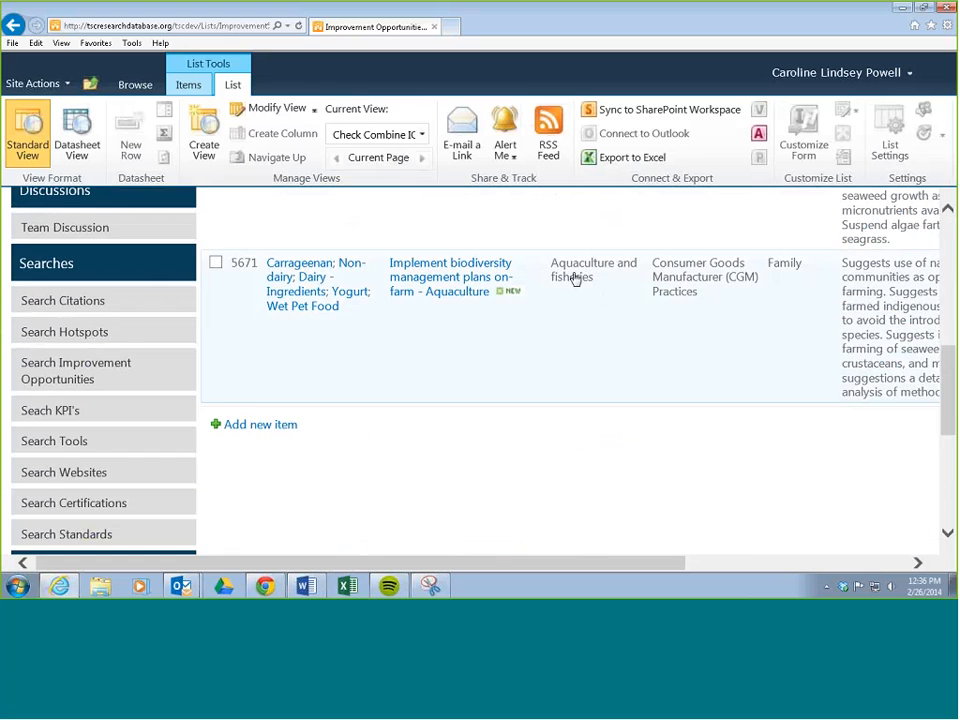
scroll(577, 286, up, 7)
scroll(620, 270, up, 1)
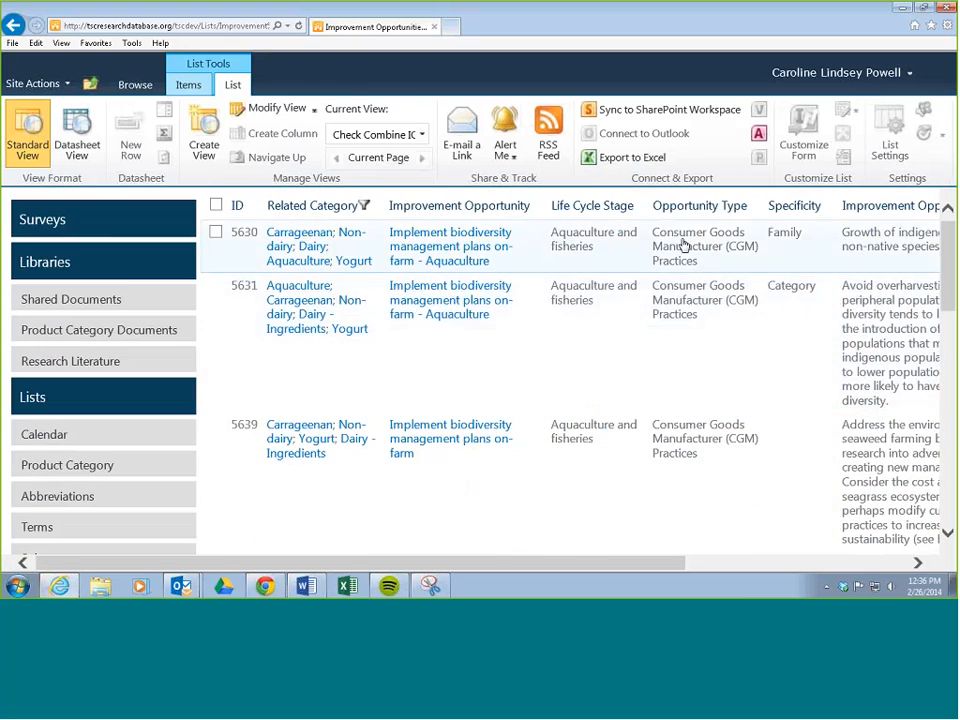
scroll(709, 278, down, 3)
scroll(709, 280, down, 5)
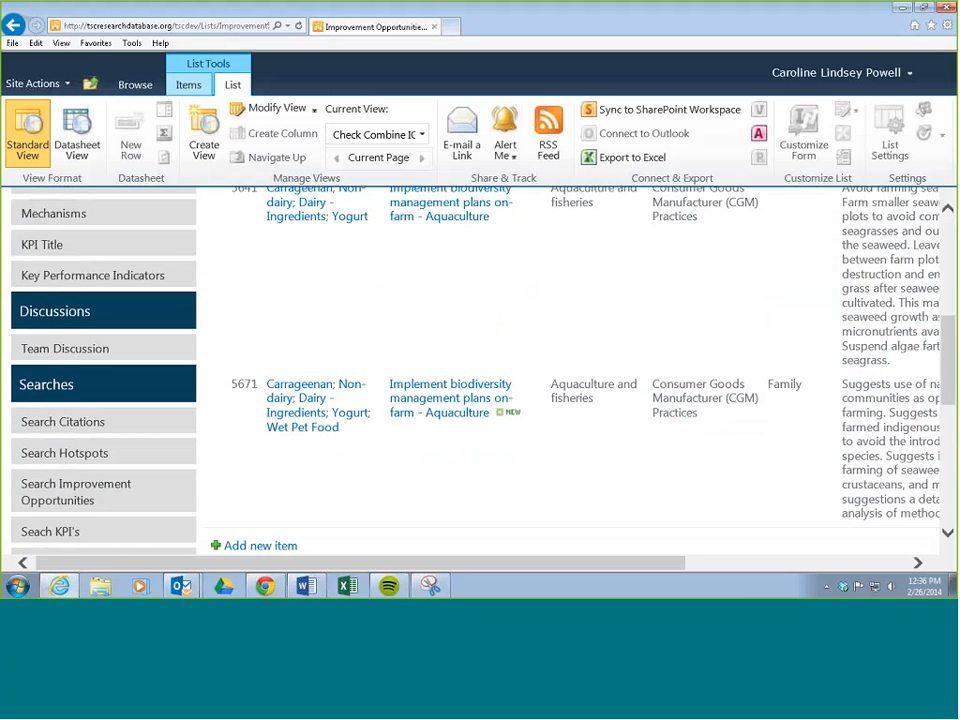
scroll(690, 236, up, 1)
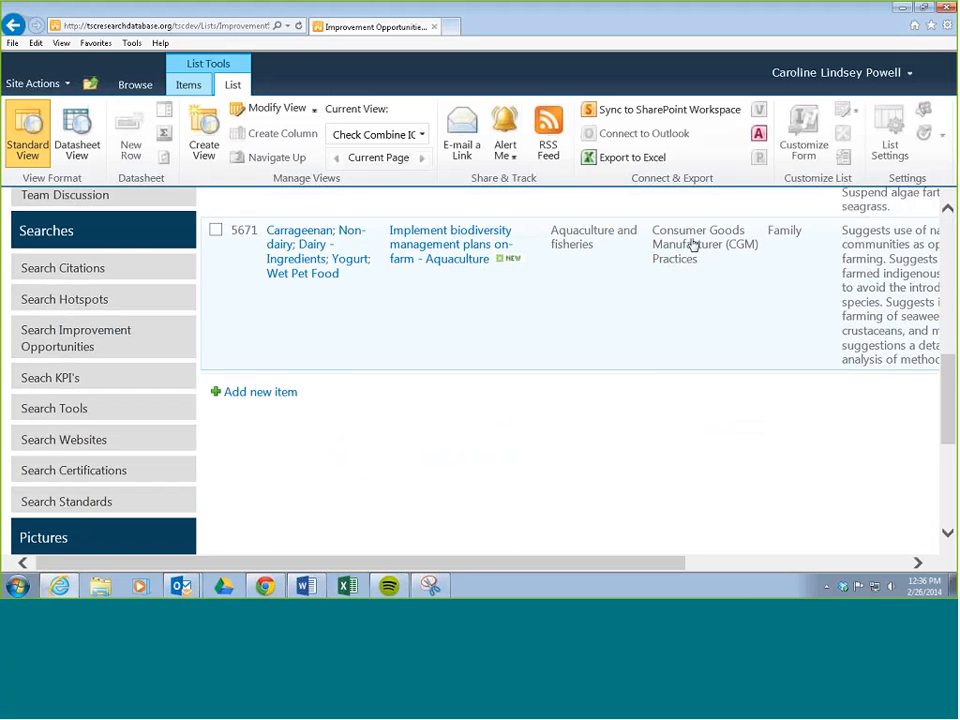
scroll(691, 243, up, 6)
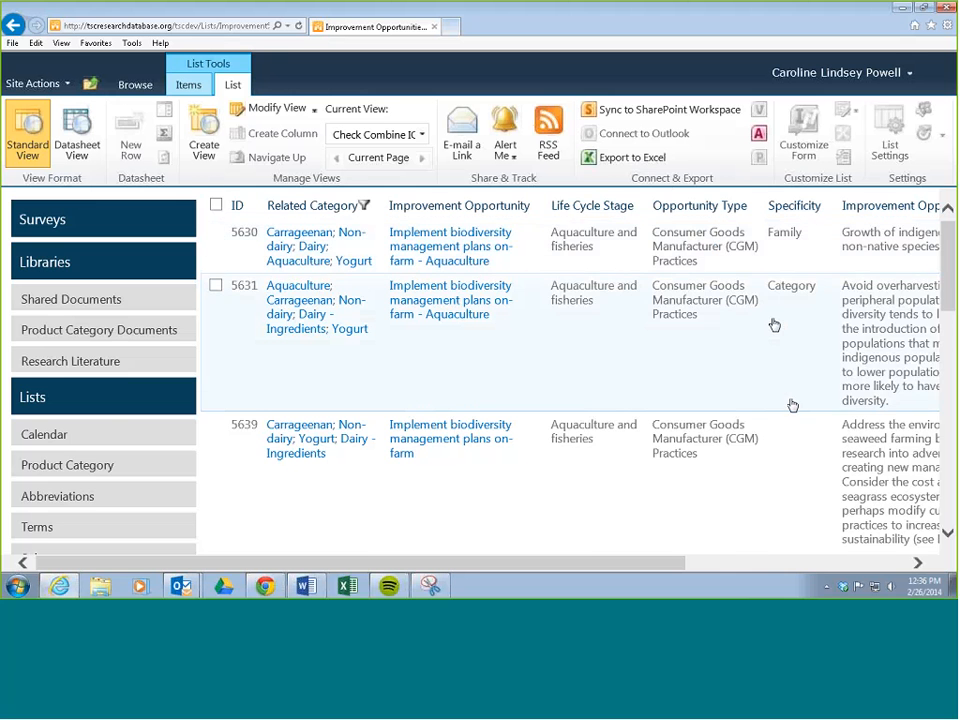
scroll(790, 404, down, 3)
scroll(790, 404, up, 3)
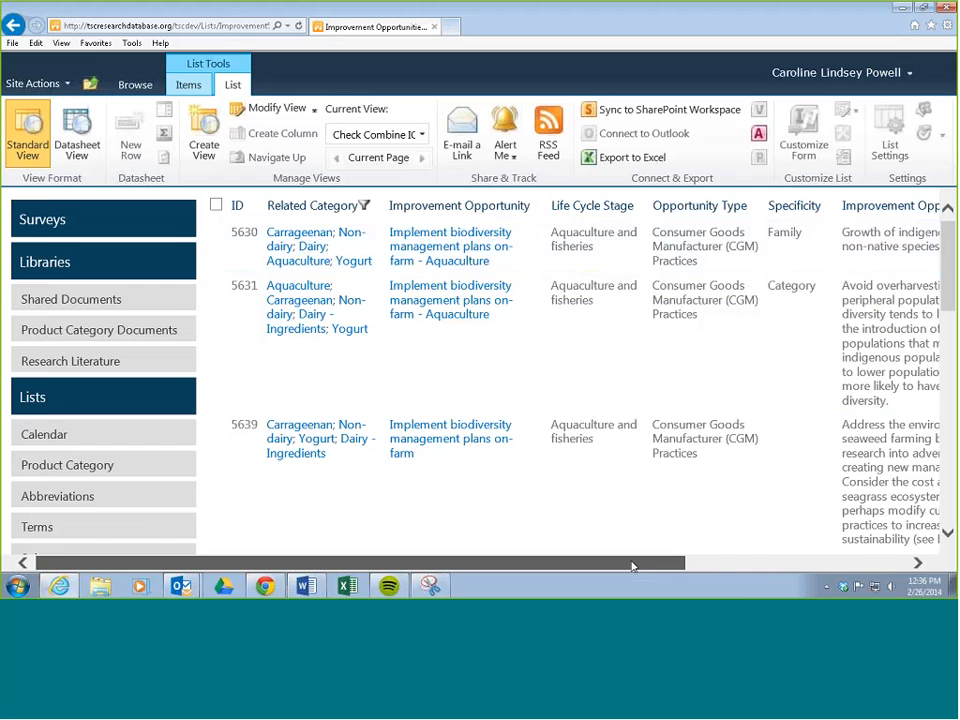
drag(632, 566, 835, 520)
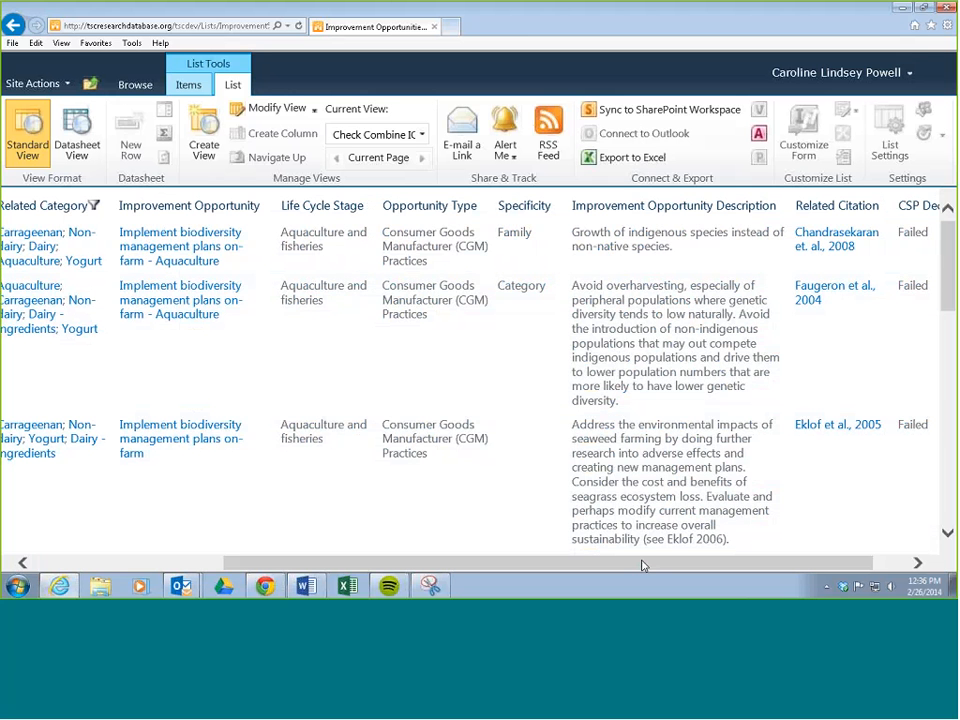
drag(643, 566, 549, 537)
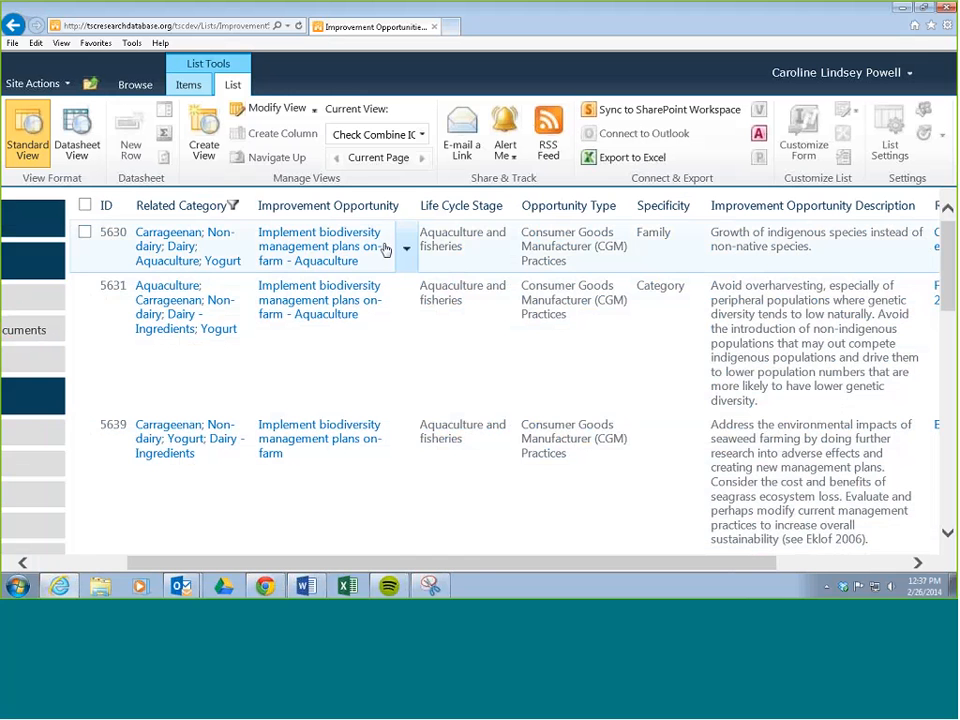
Step: Open item 5639 for editing and add "- Aquaculture" to the end of its Improvement Opportunity name
scroll(422, 349, down, 3)
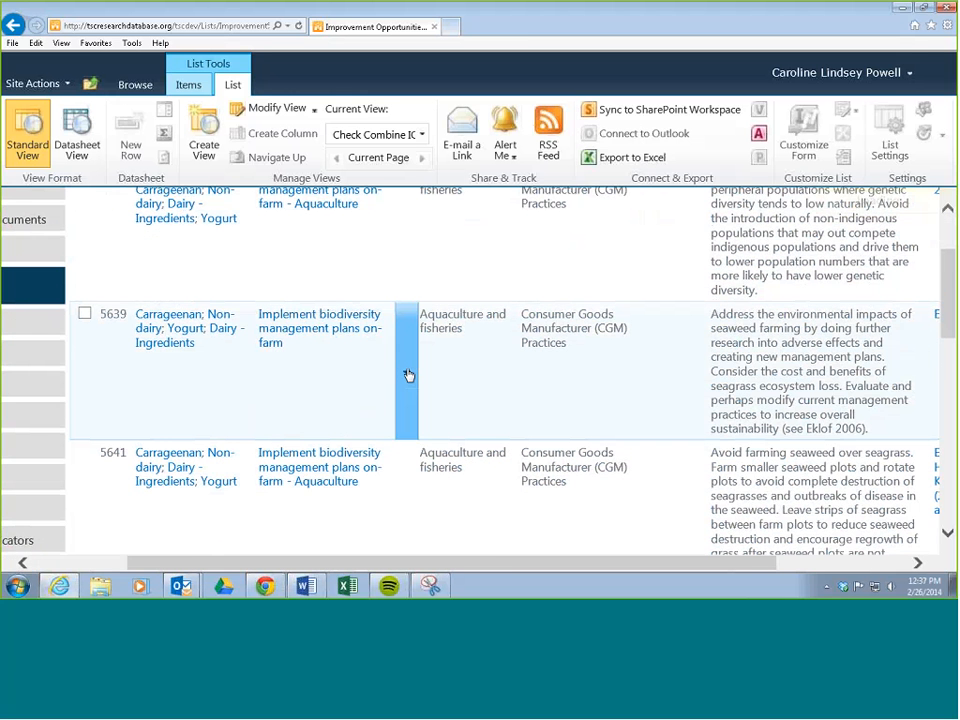
click(408, 375)
scroll(409, 376, up, 1)
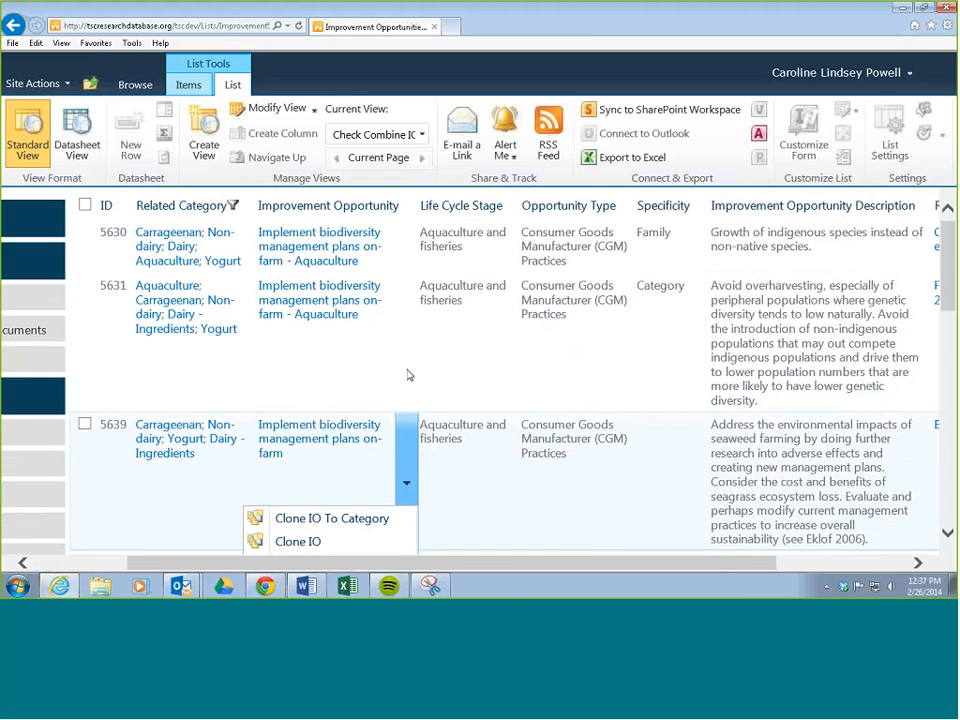
scroll(409, 375, down, 1)
scroll(408, 372, down, 1)
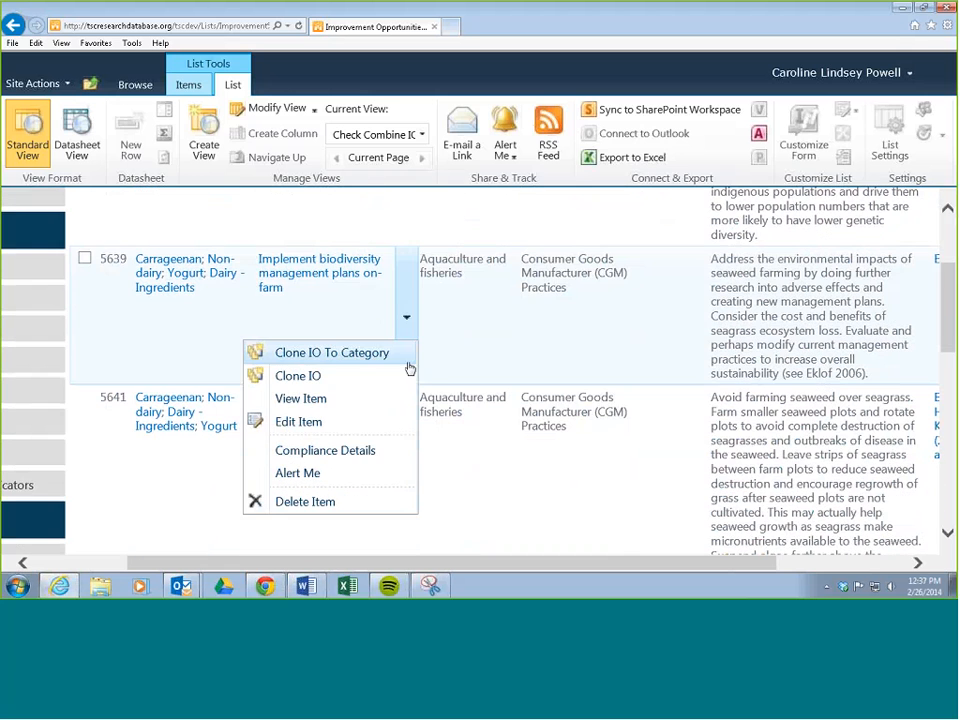
click(310, 422)
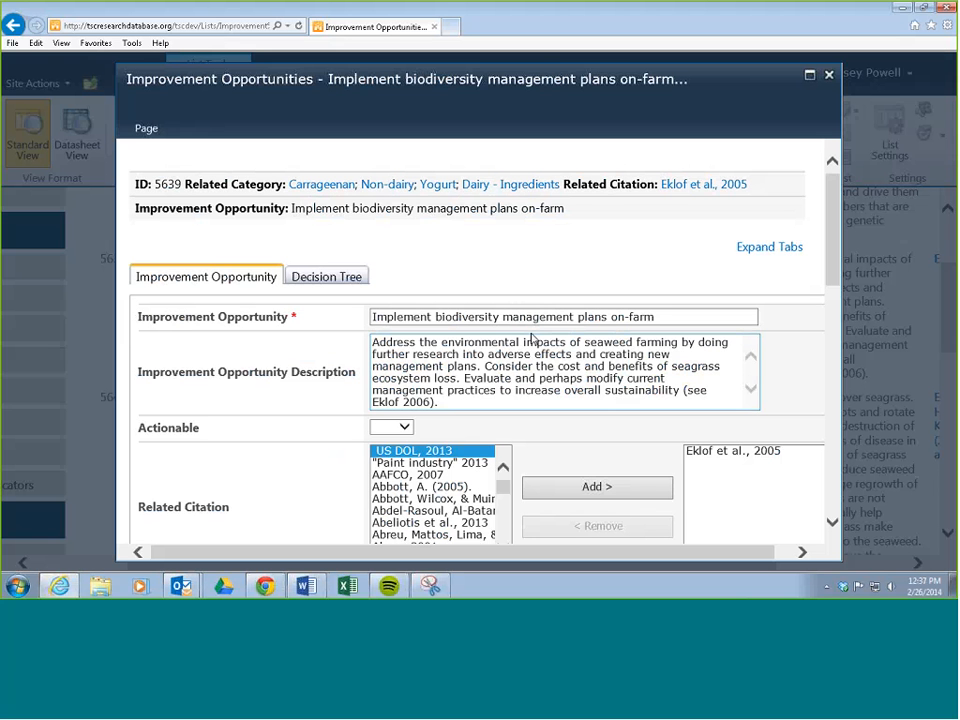
click(662, 317)
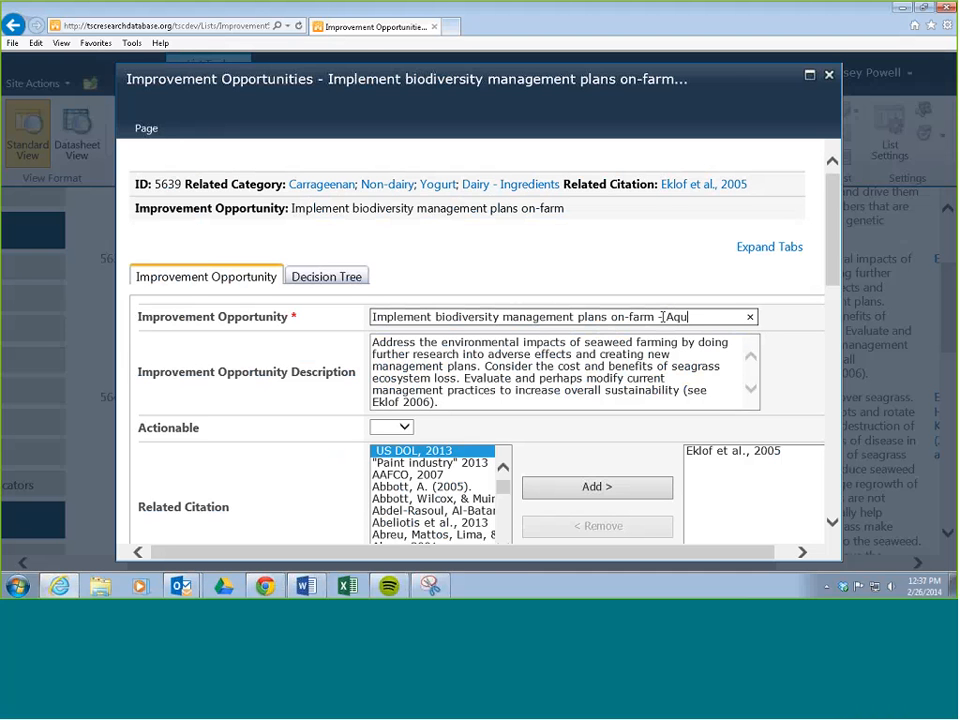
text(- Aquaculture)
Step: Set Actionable to Yes for the biodiversity management plans improvement opportunity
scroll(291, 349, down, 1)
scroll(304, 350, down, 2)
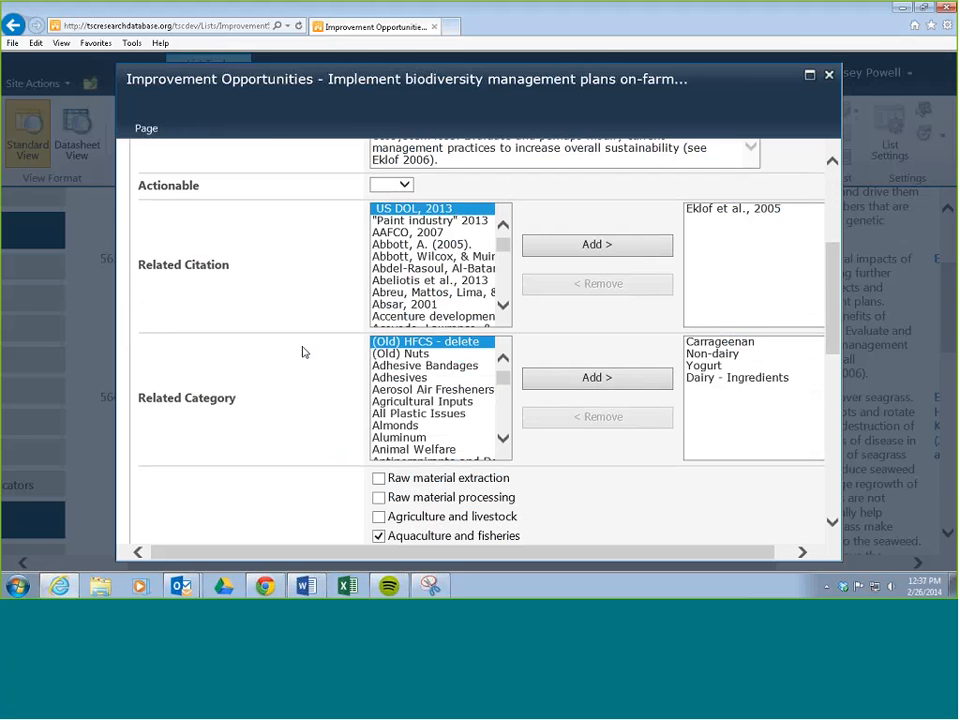
scroll(303, 350, up, 2)
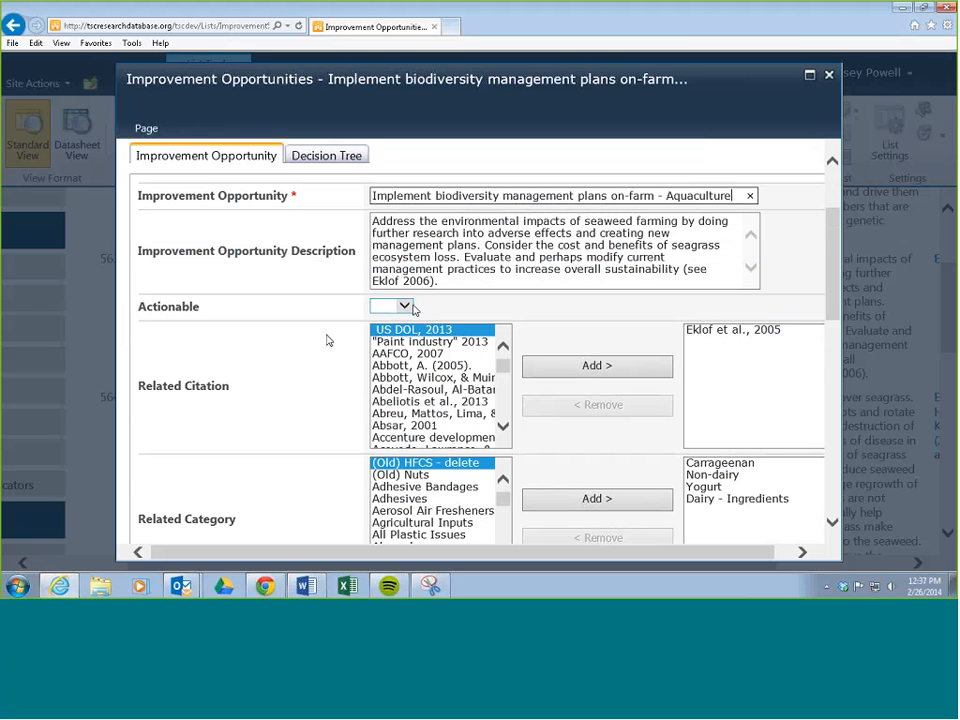
click(404, 306)
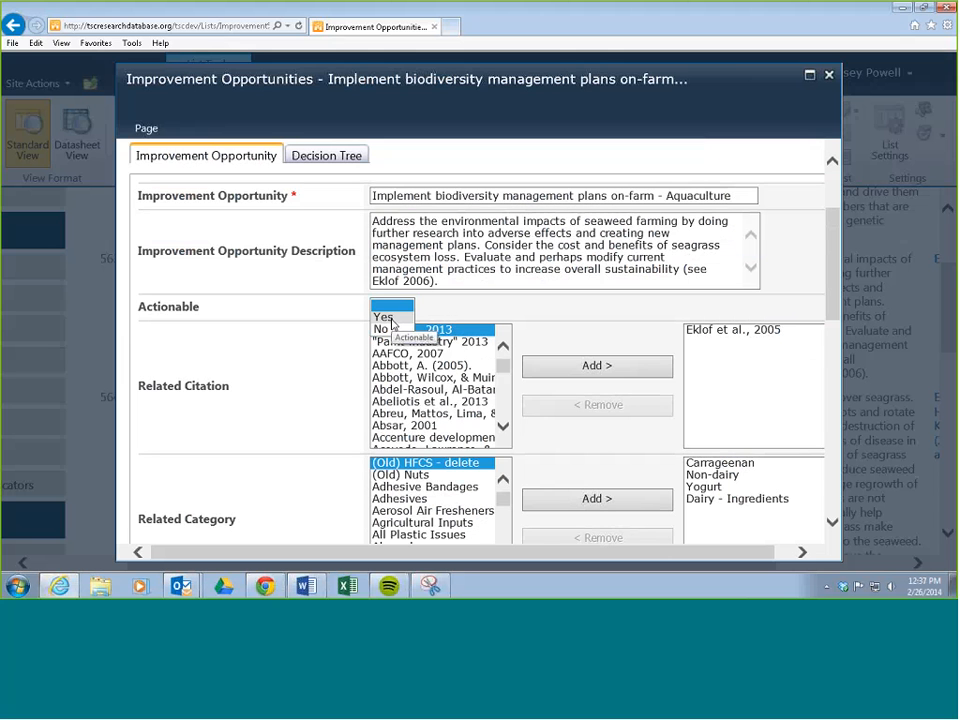
click(388, 318)
Step: Set the Specificity of the biodiversity management plans improvement opportunity to Family and save the item
scroll(317, 368, down, 3)
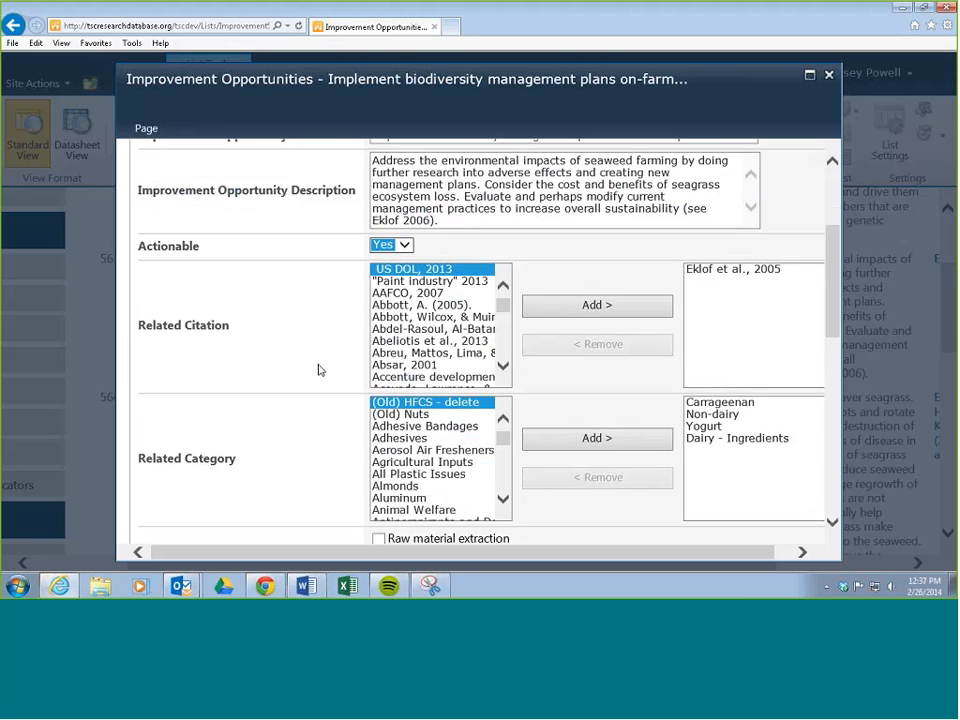
scroll(318, 370, down, 5)
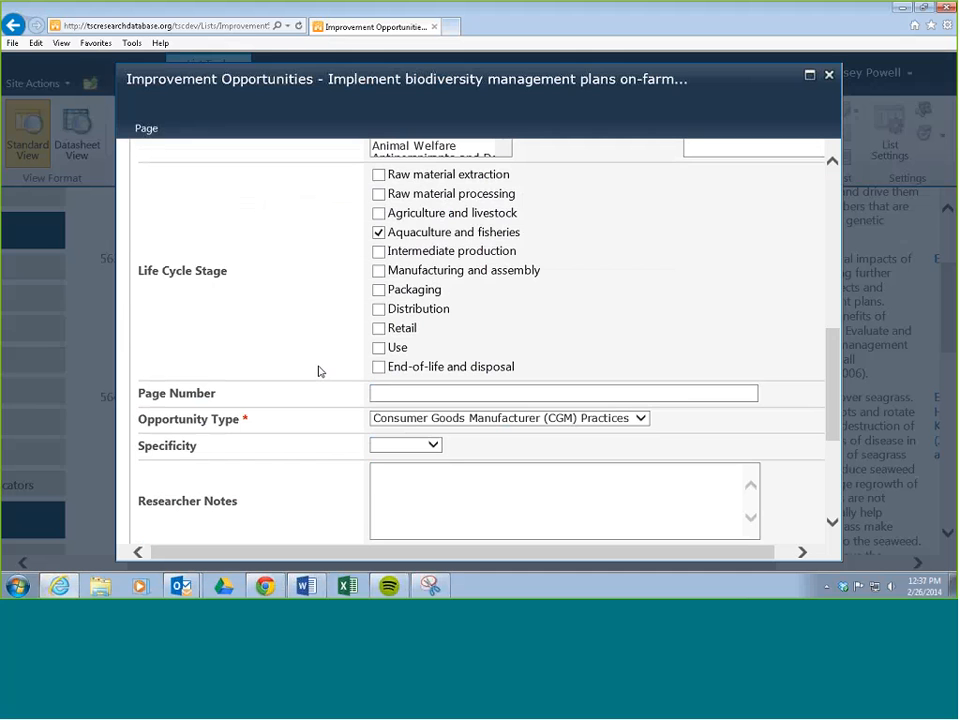
scroll(318, 370, down, 2)
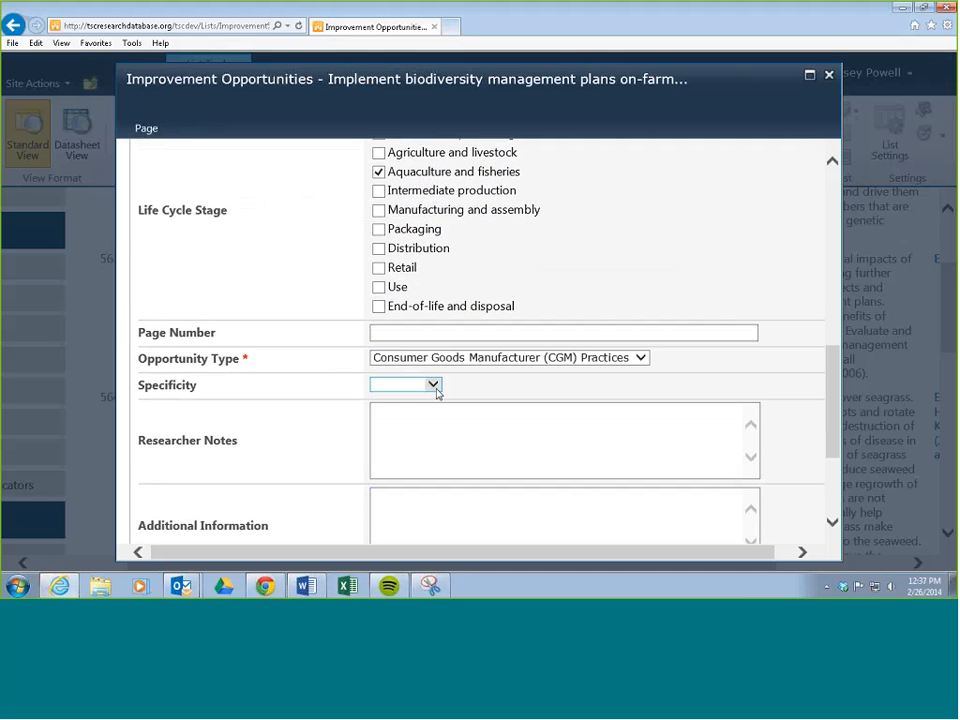
click(434, 386)
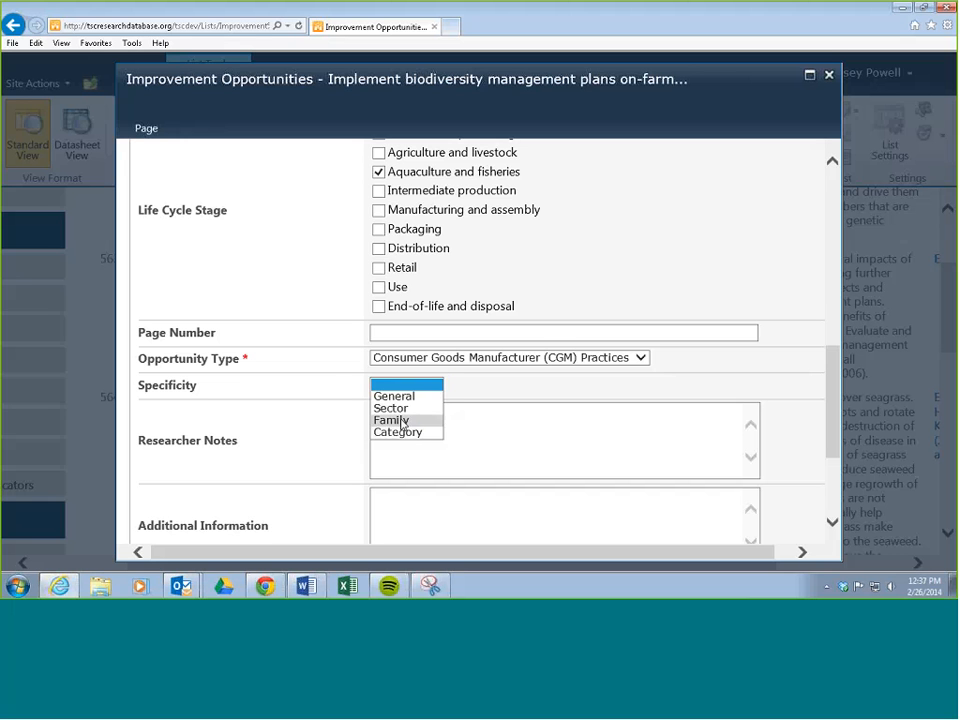
click(407, 421)
scroll(336, 381, down, 4)
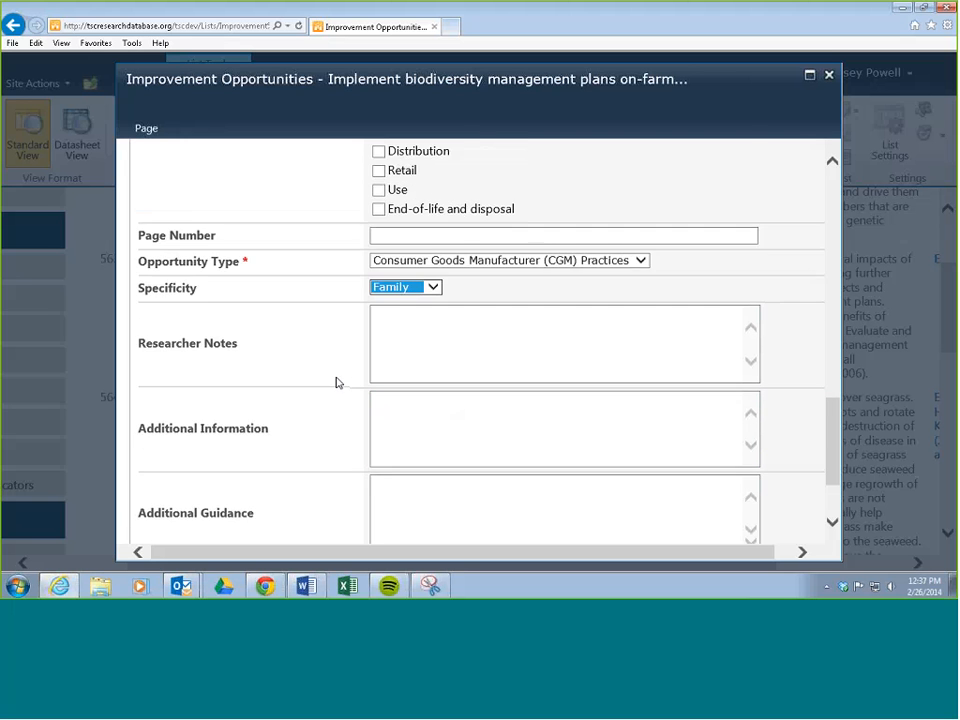
click(572, 492)
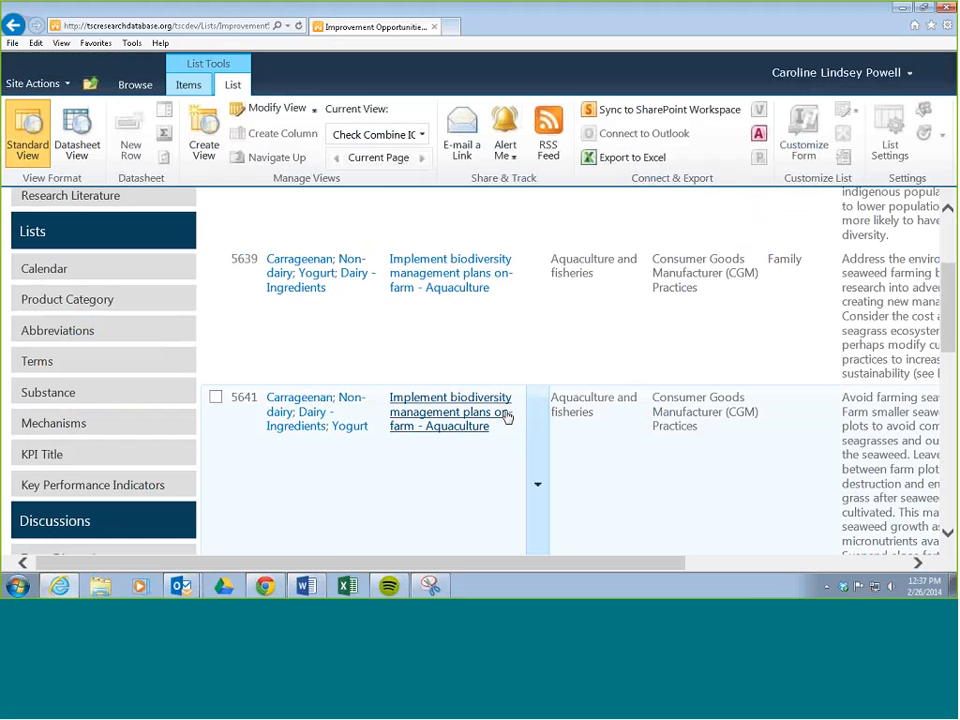
Step: Open item 5631 from the filtered list for editing and set Actionable to Yes
scroll(492, 416, down, 5)
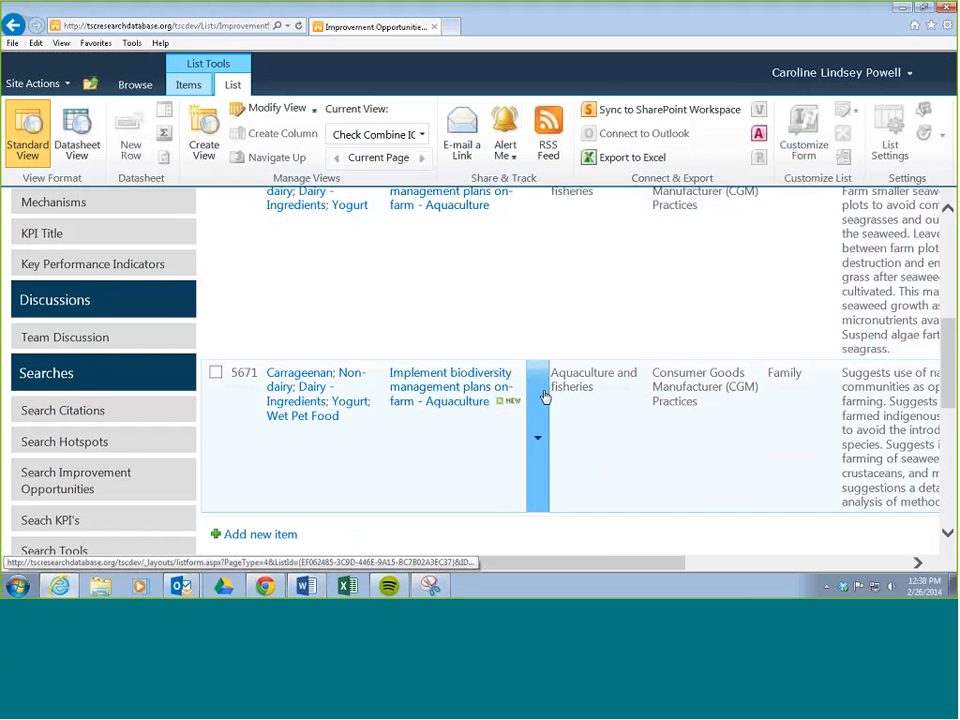
scroll(574, 396, up, 5)
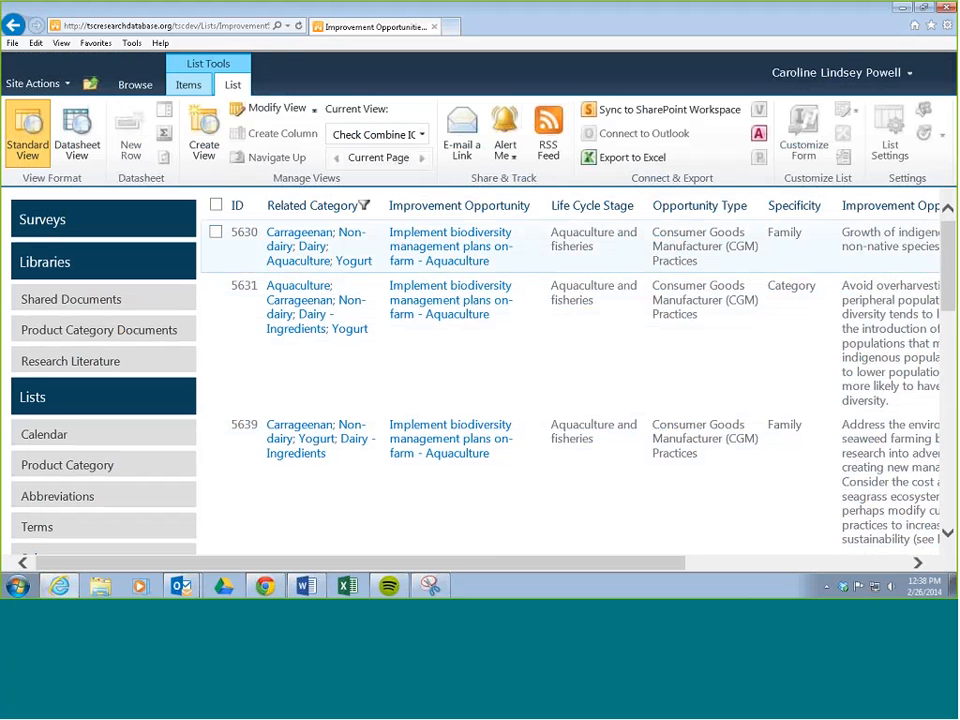
click(537, 322)
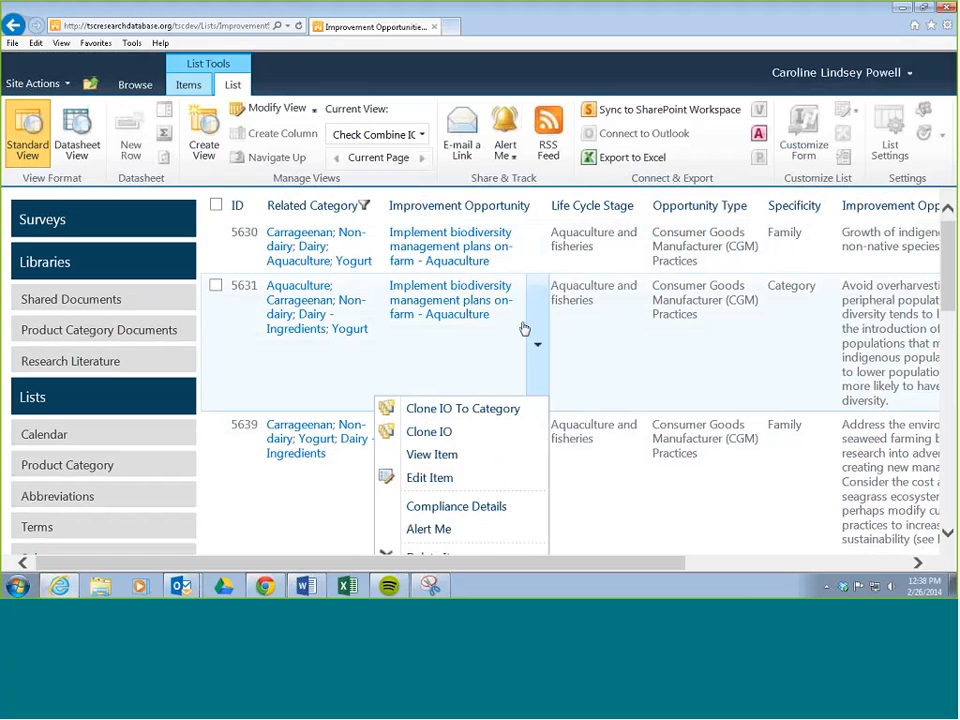
click(432, 479)
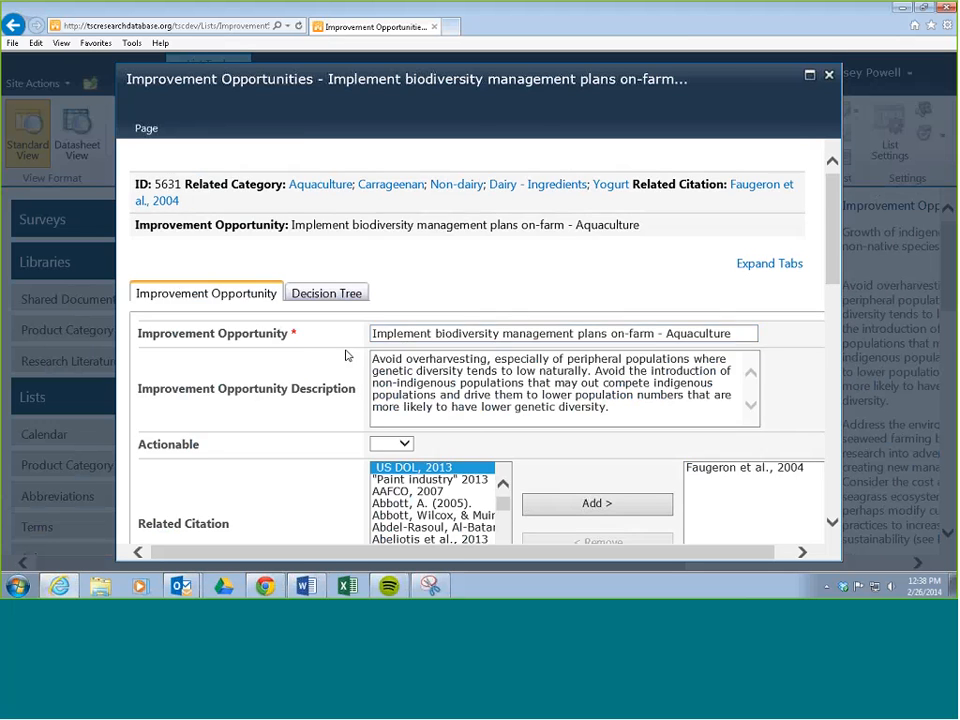
scroll(347, 356, down, 2)
click(402, 322)
click(388, 335)
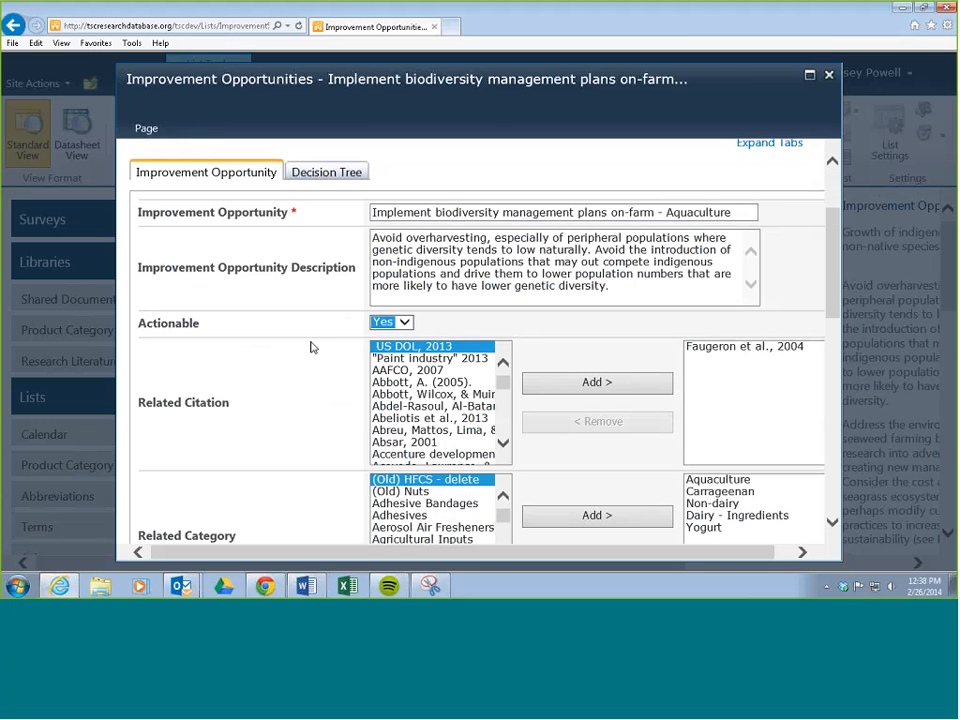
Step: Set item 5631's Specificity to Family and save it
scroll(310, 347, down, 5)
click(432, 401)
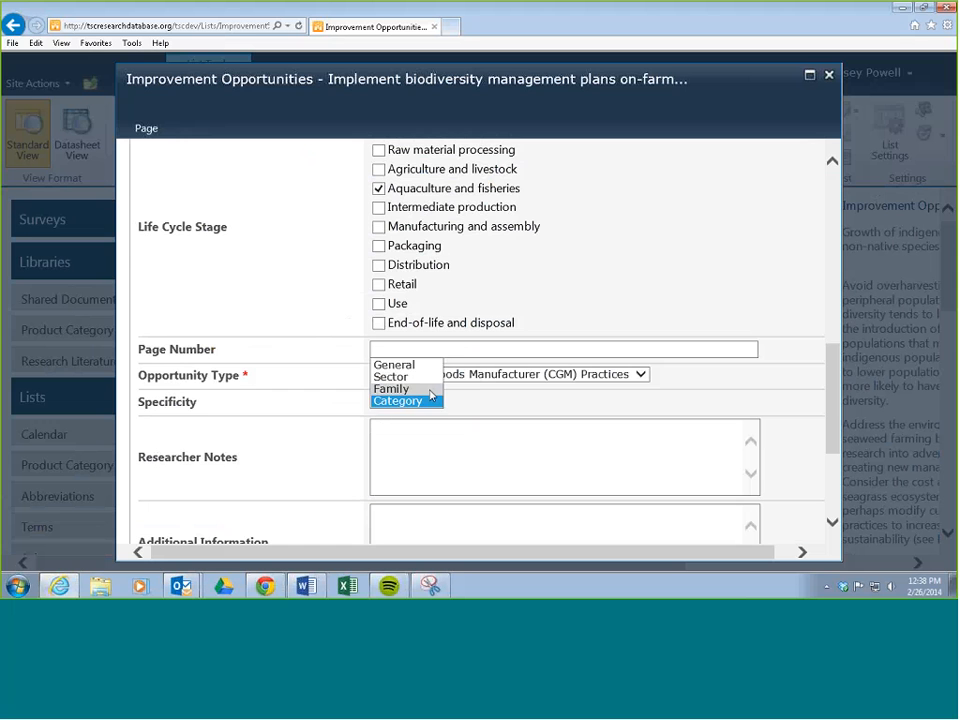
click(432, 390)
scroll(328, 375, down, 5)
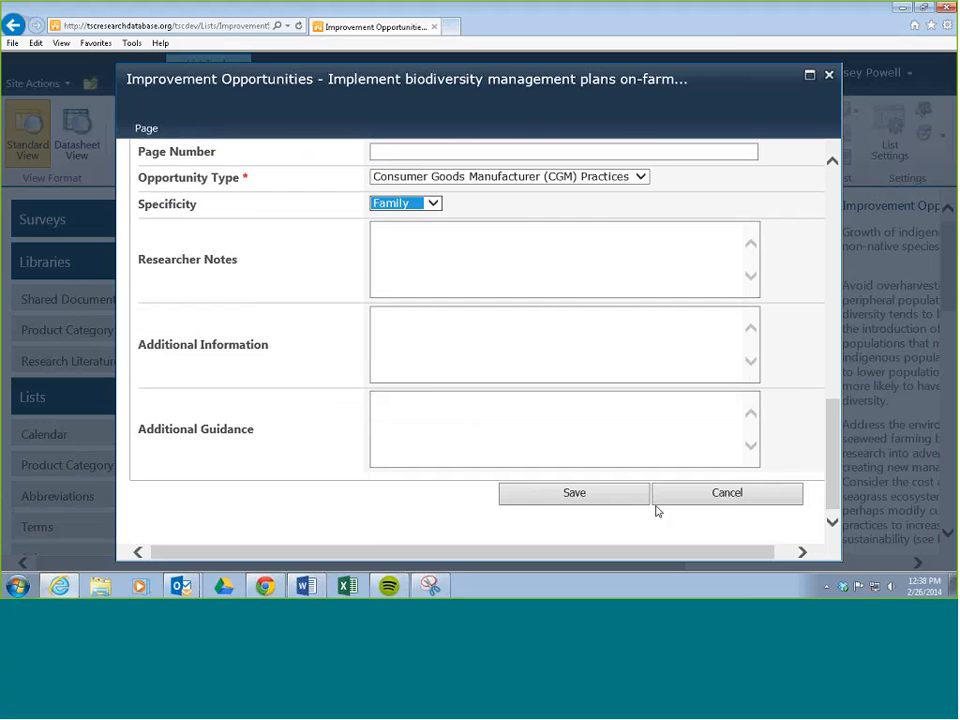
click(574, 493)
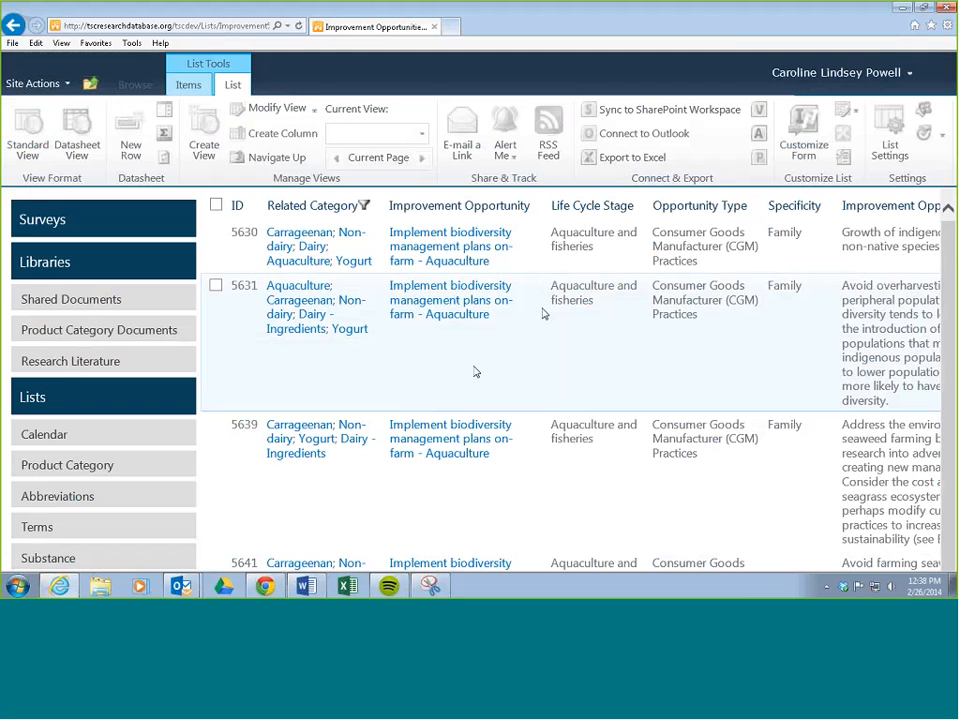
Step: Edit item 5641, setting Actionable to Yes and Specificity to Family, and save it
scroll(577, 313, down, 4)
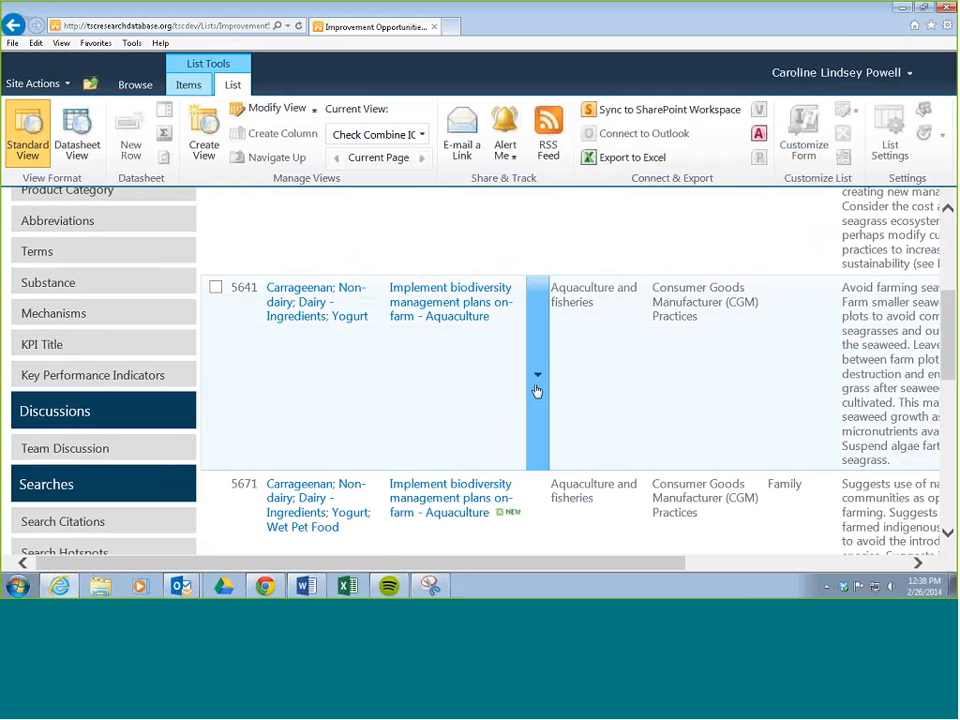
click(536, 386)
click(464, 414)
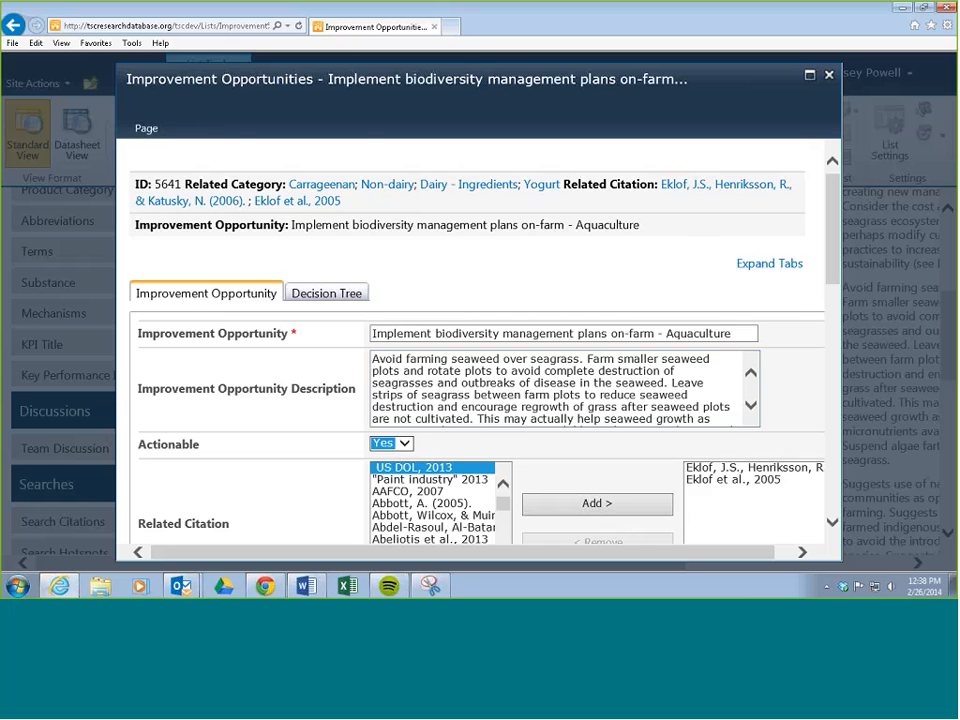
scroll(330, 370, down, 3)
scroll(337, 379, down, 3)
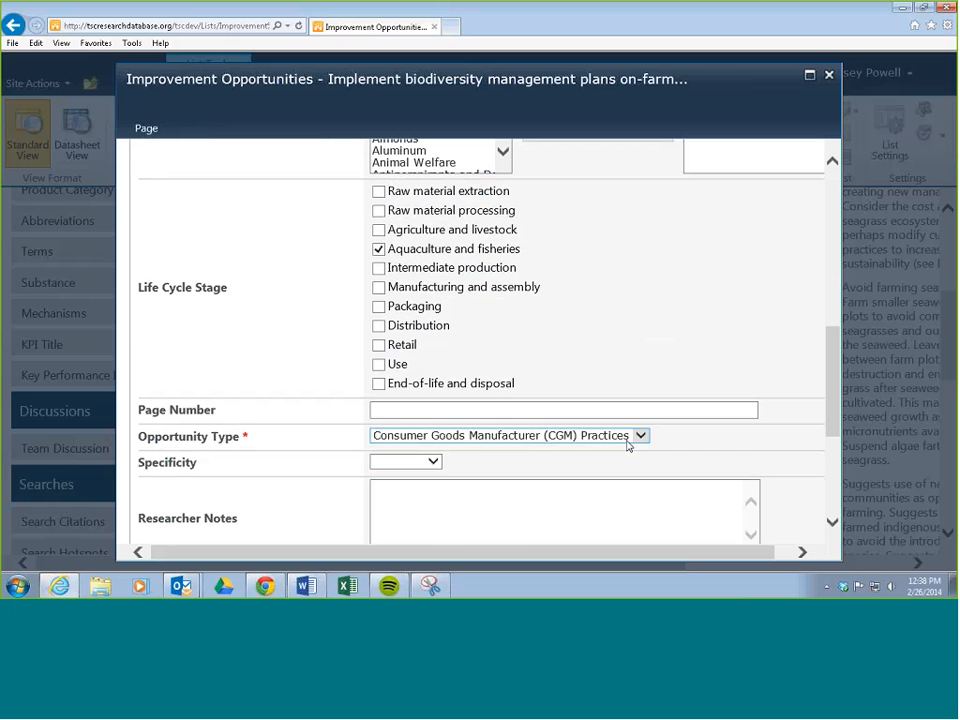
click(430, 465)
click(395, 497)
scroll(339, 433, down, 3)
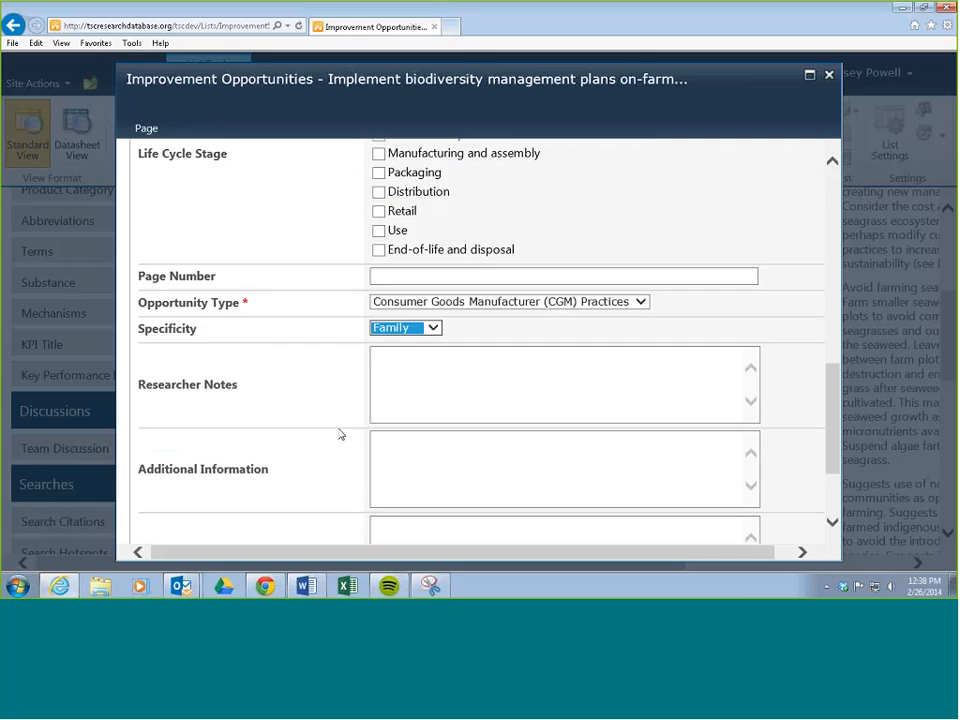
click(570, 494)
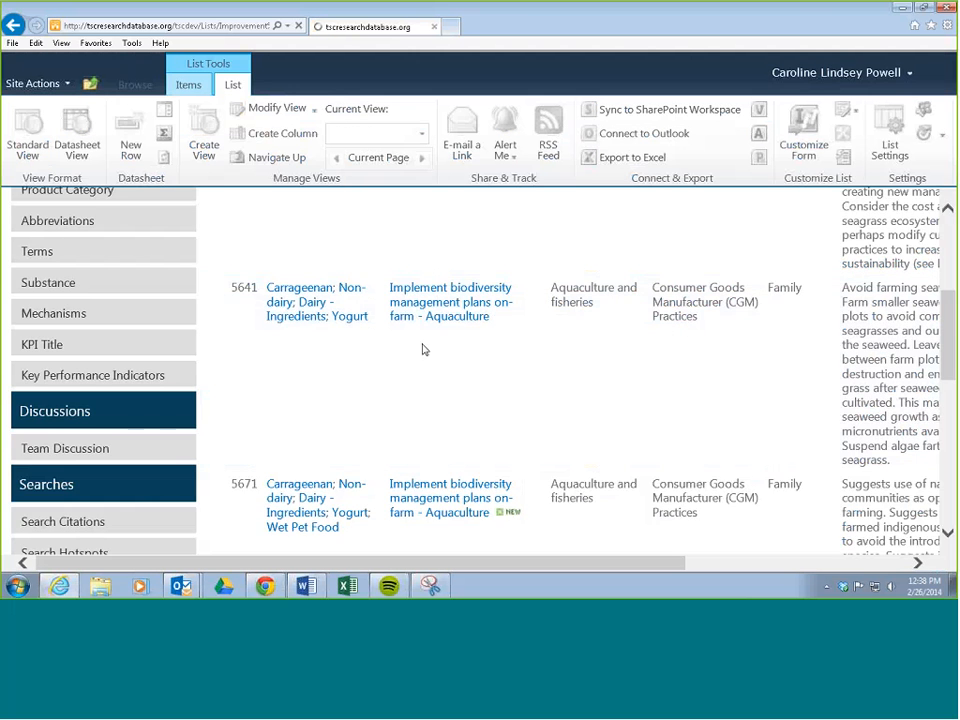
Step: Open the Non-dairy product category from item 5630 and sort its improvement opportunities by Improvement Opportunity name
scroll(640, 345, down, 3)
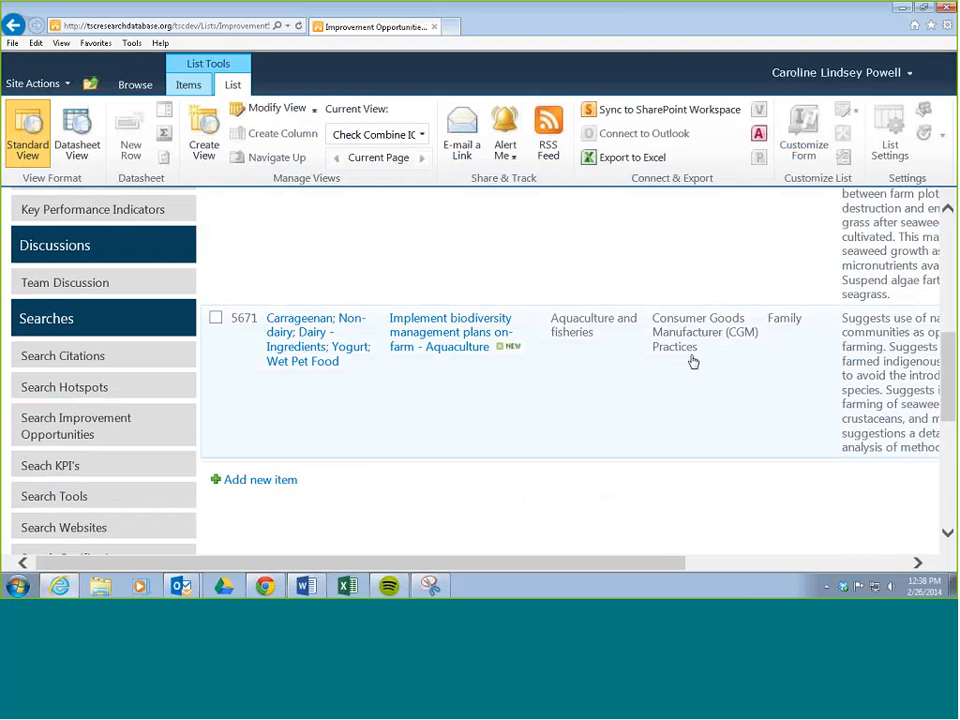
scroll(695, 364, up, 5)
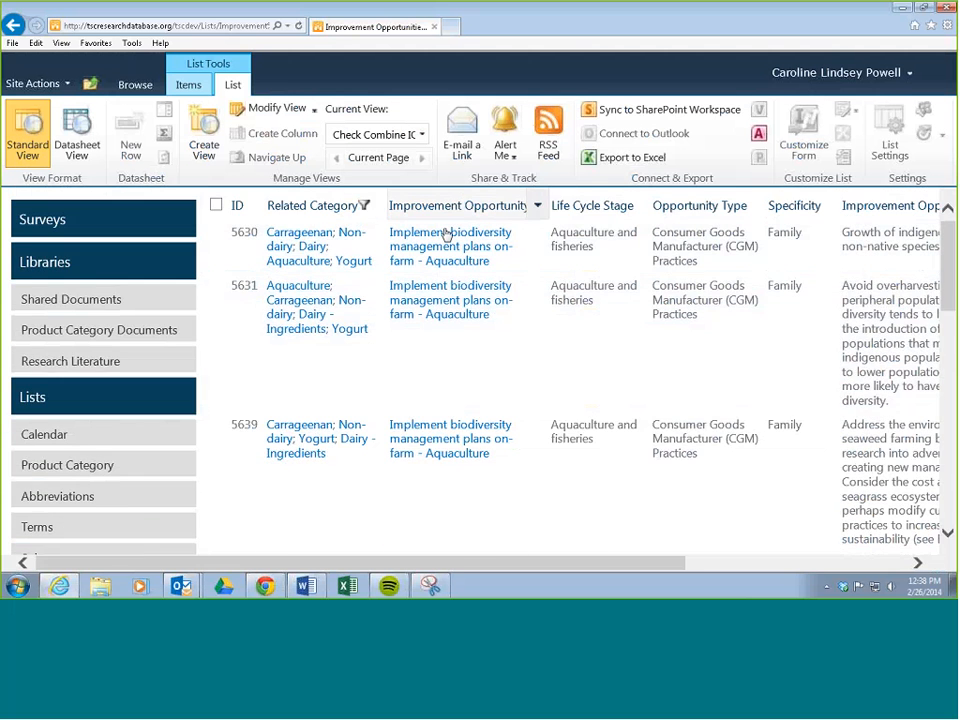
scroll(508, 325, down, 3)
scroll(508, 325, down, 4)
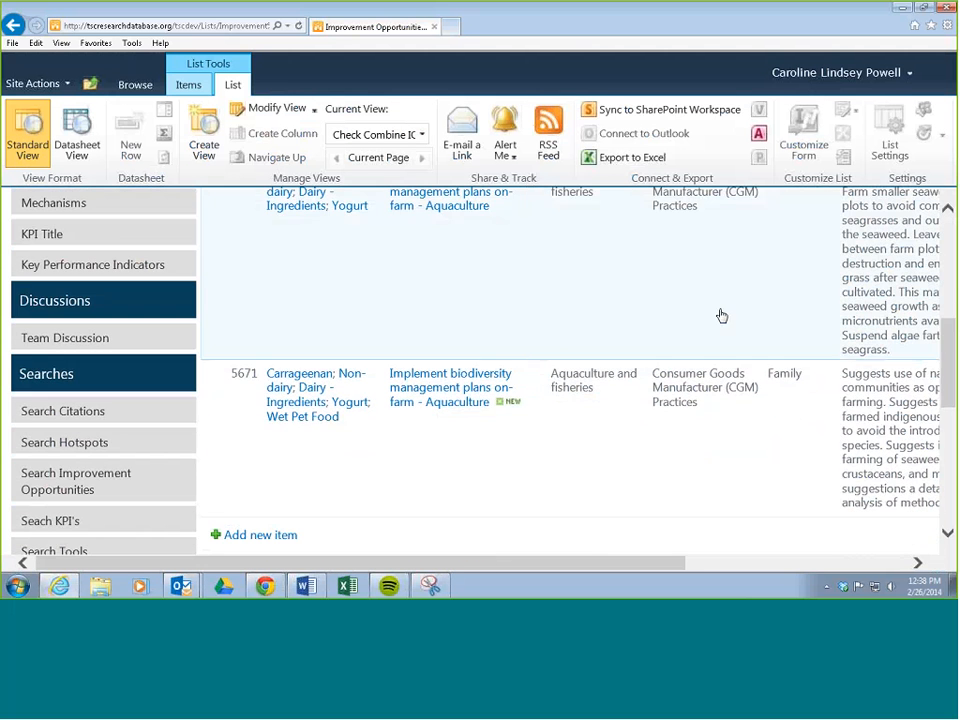
scroll(527, 421, up, 5)
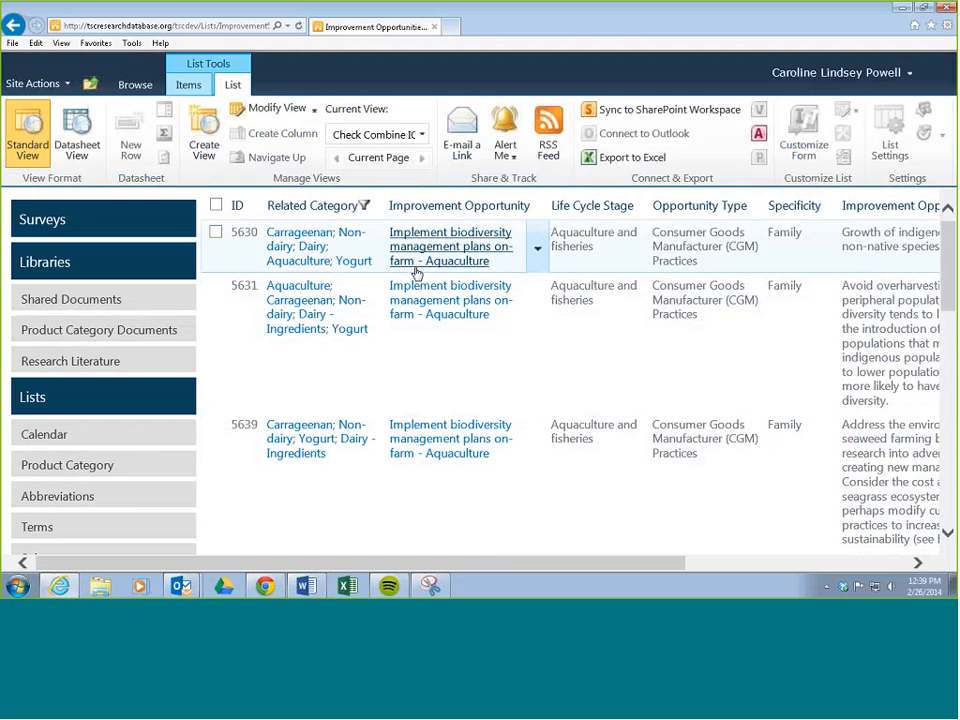
click(351, 236)
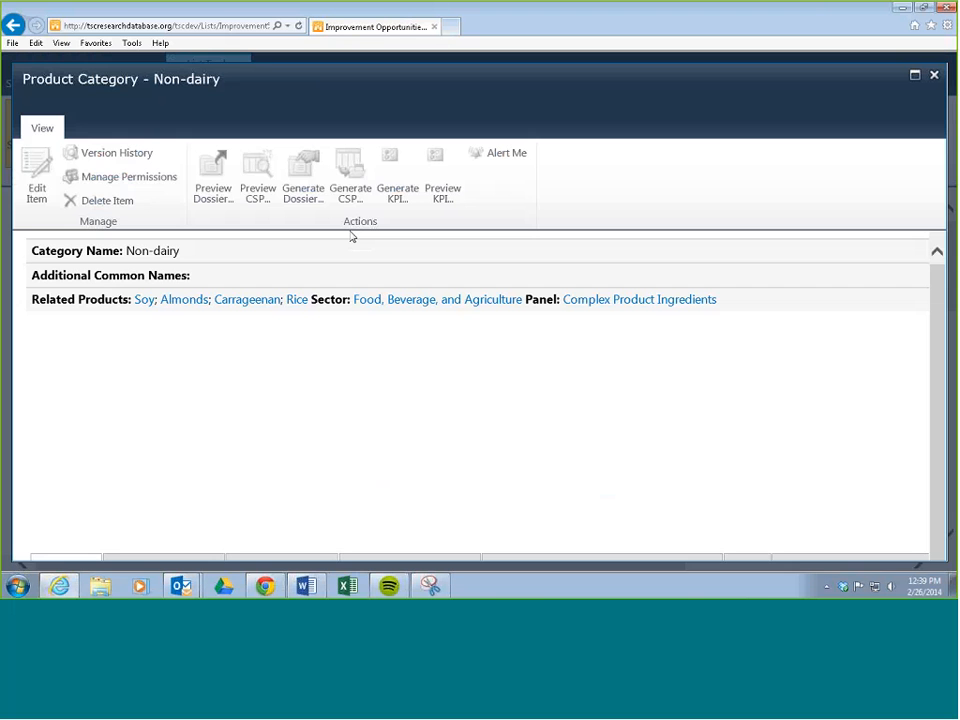
scroll(405, 280, down, 5)
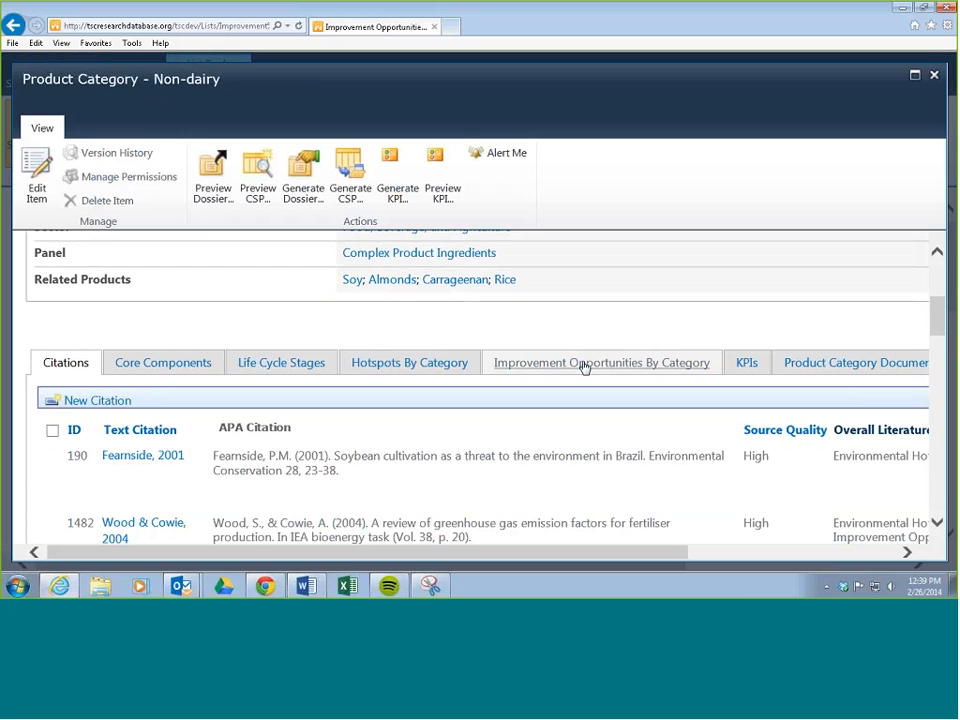
click(585, 365)
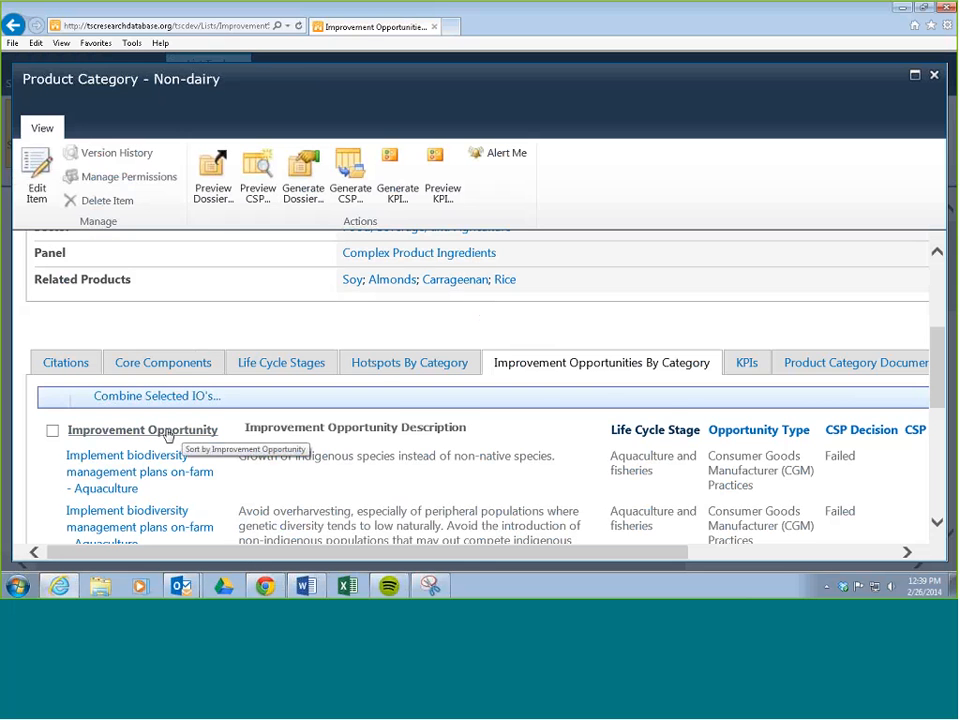
scroll(168, 437, down, 2)
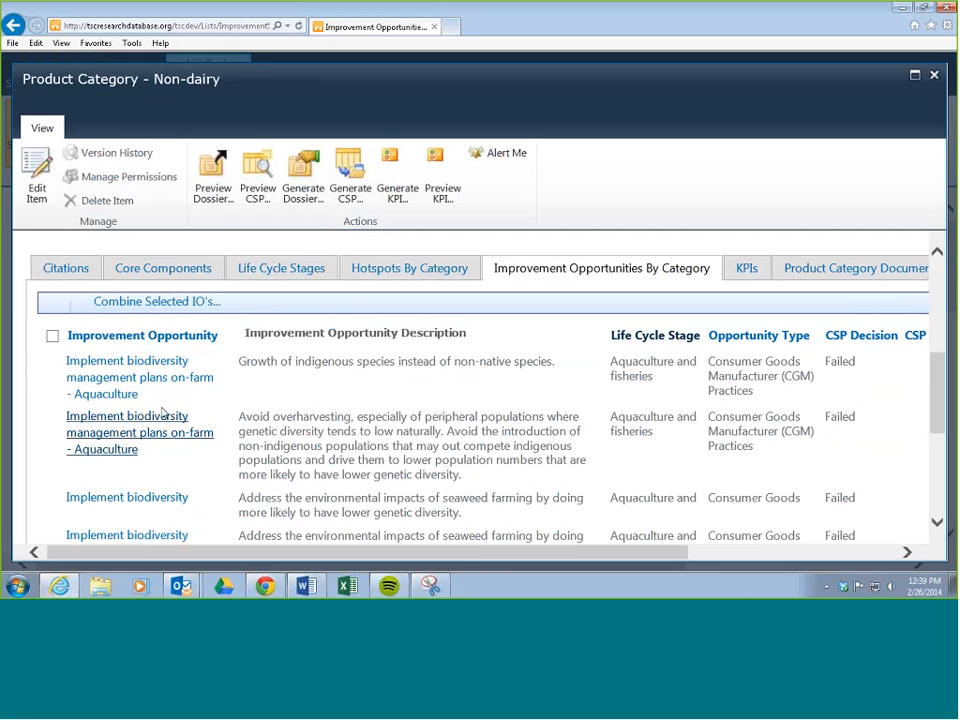
click(170, 340)
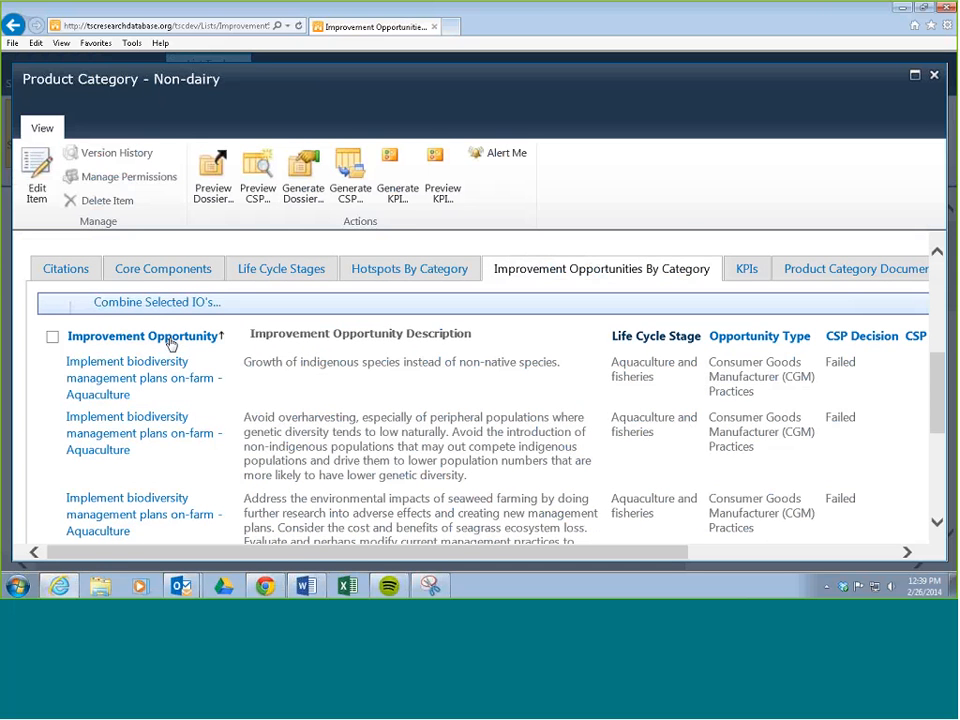
Step: Examine the names, descriptions, Life Cycle Stage and Opportunity Type of the sorted Non-dairy improvement opportunities
scroll(171, 343, down, 5)
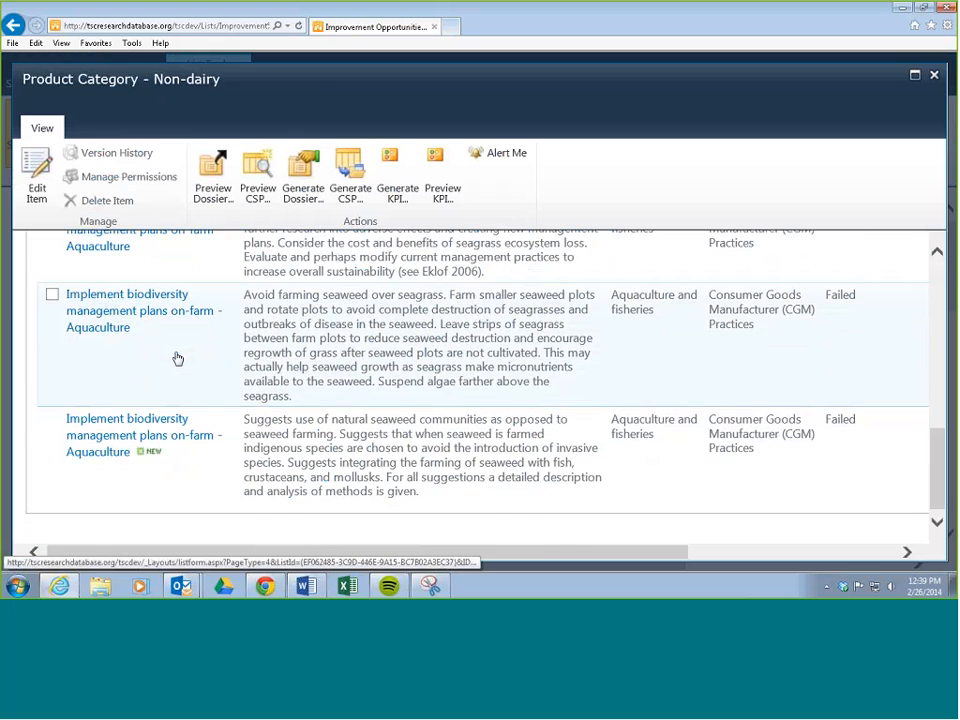
scroll(178, 360, up, 5)
scroll(181, 373, down, 1)
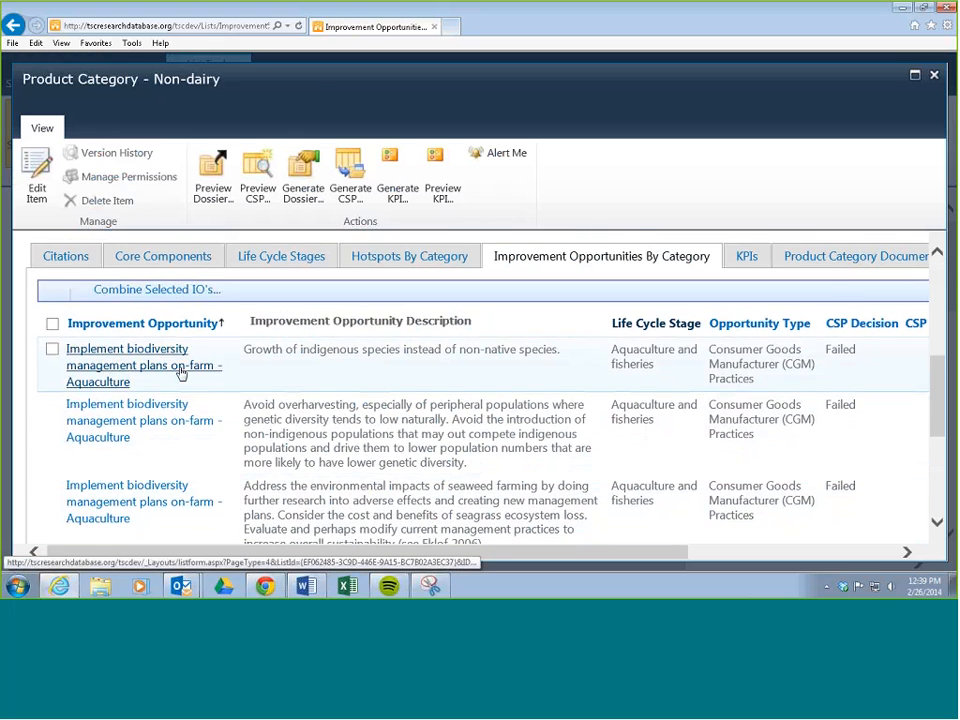
scroll(181, 373, down, 5)
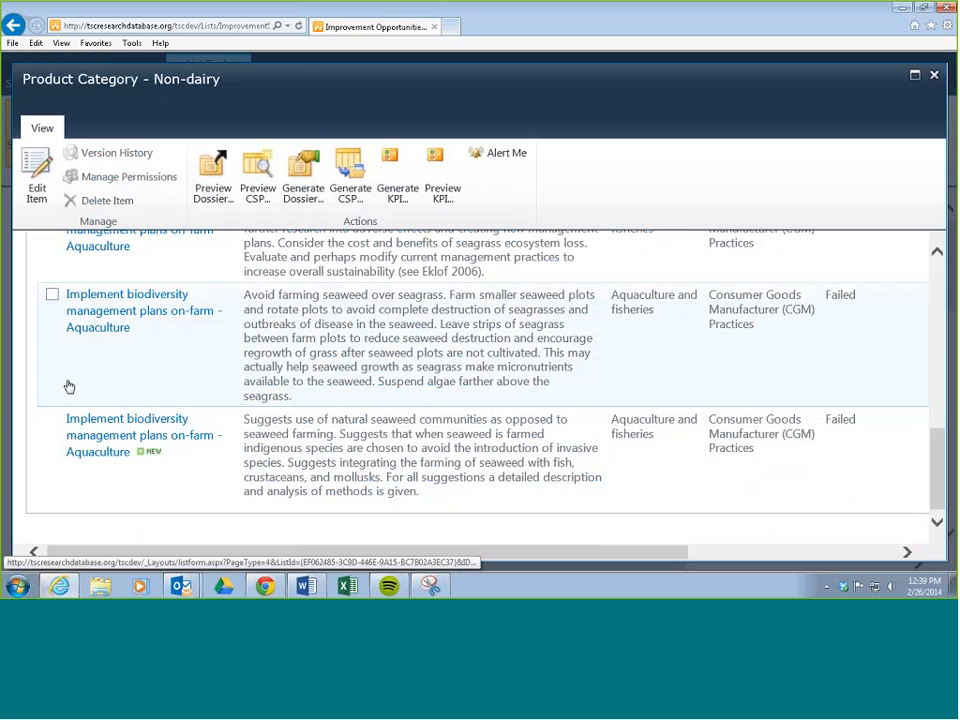
scroll(110, 326, up, 1)
scroll(110, 326, up, 4)
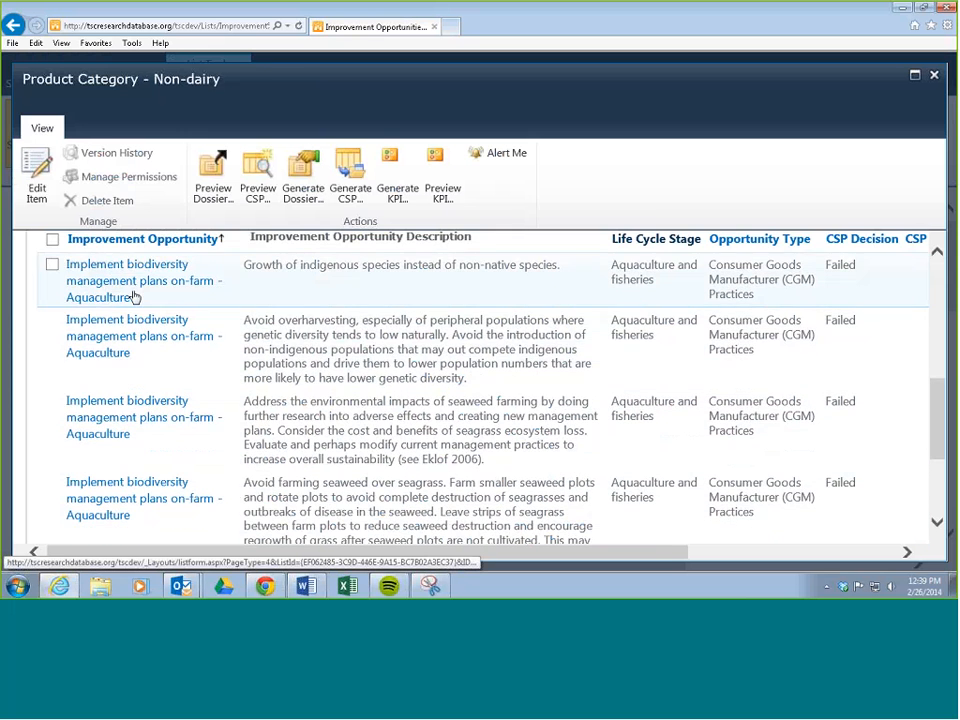
scroll(115, 470, down, 5)
scroll(122, 452, up, 7)
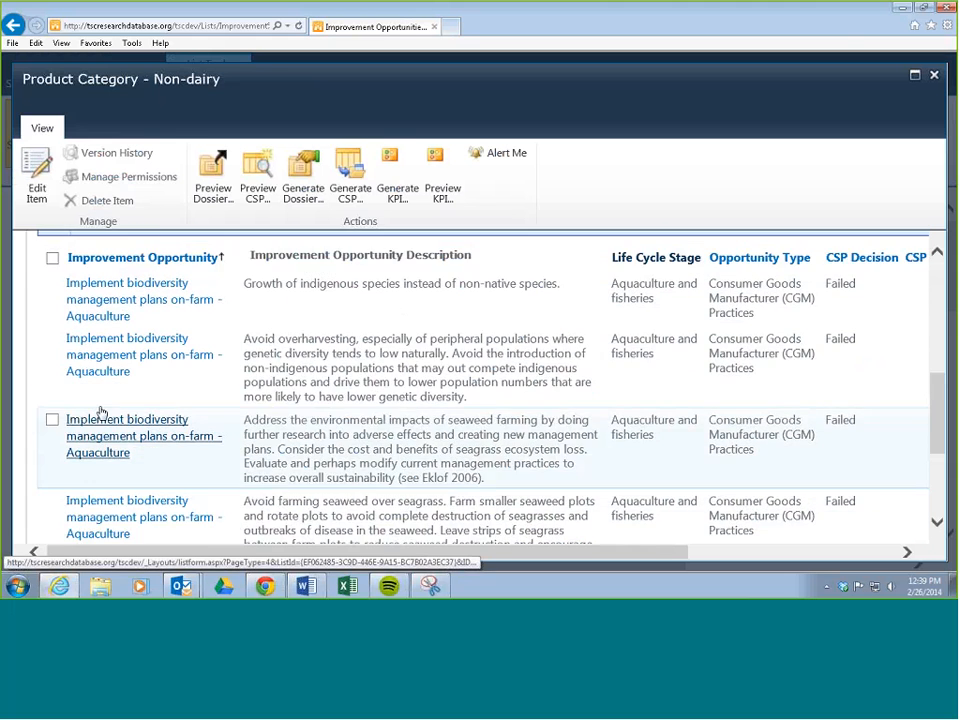
Step: Select all five "Implement biodiversity management plans on-farm - Aquaculture" improvement opportunities in the Non-dairy category and combine them
click(52, 360)
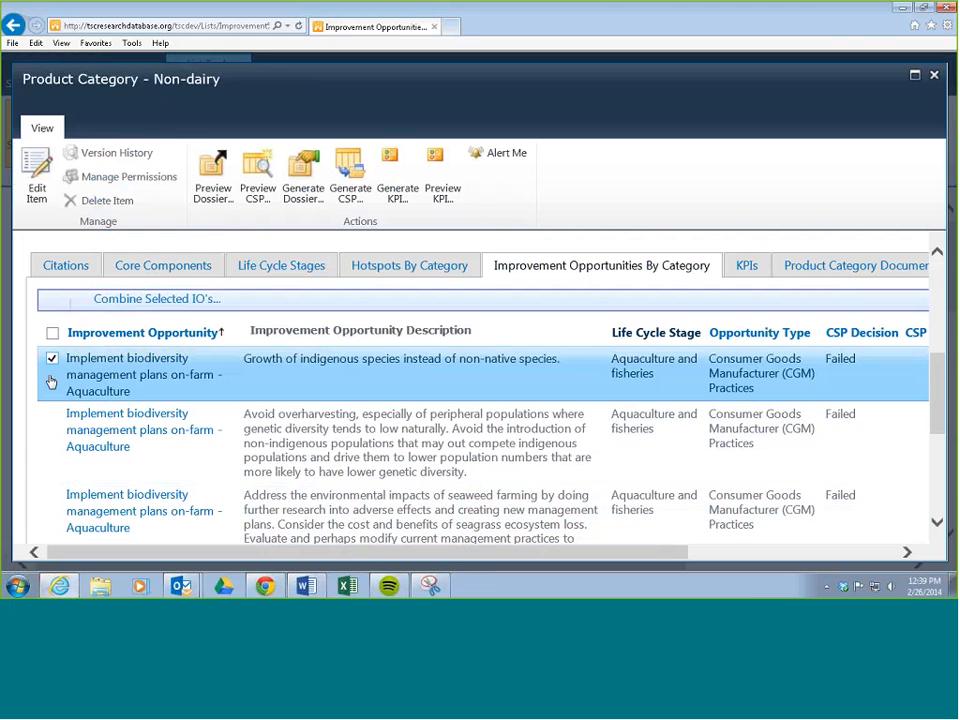
click(52, 417)
scroll(49, 414, down, 3)
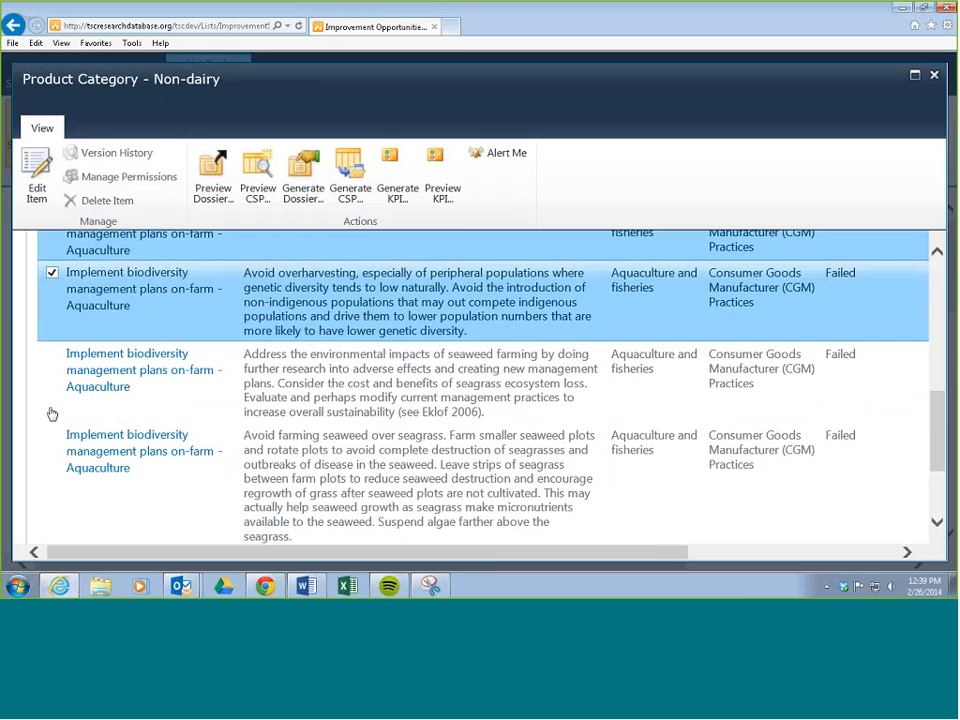
click(53, 358)
scroll(54, 362, down, 2)
click(52, 339)
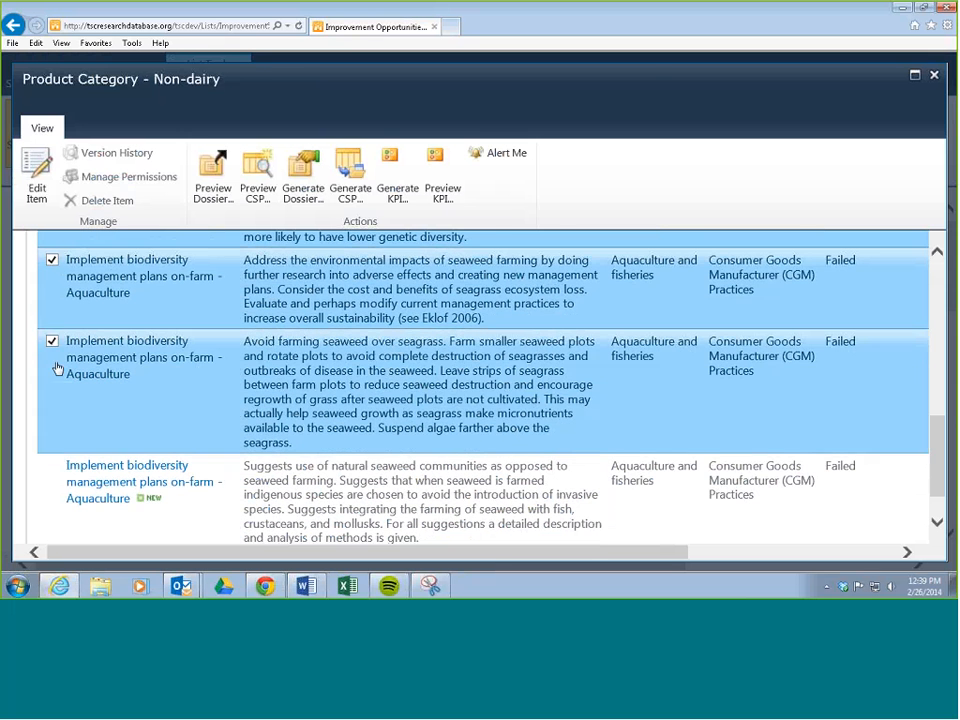
scroll(53, 400, down, 1)
click(52, 420)
scroll(148, 412, up, 1)
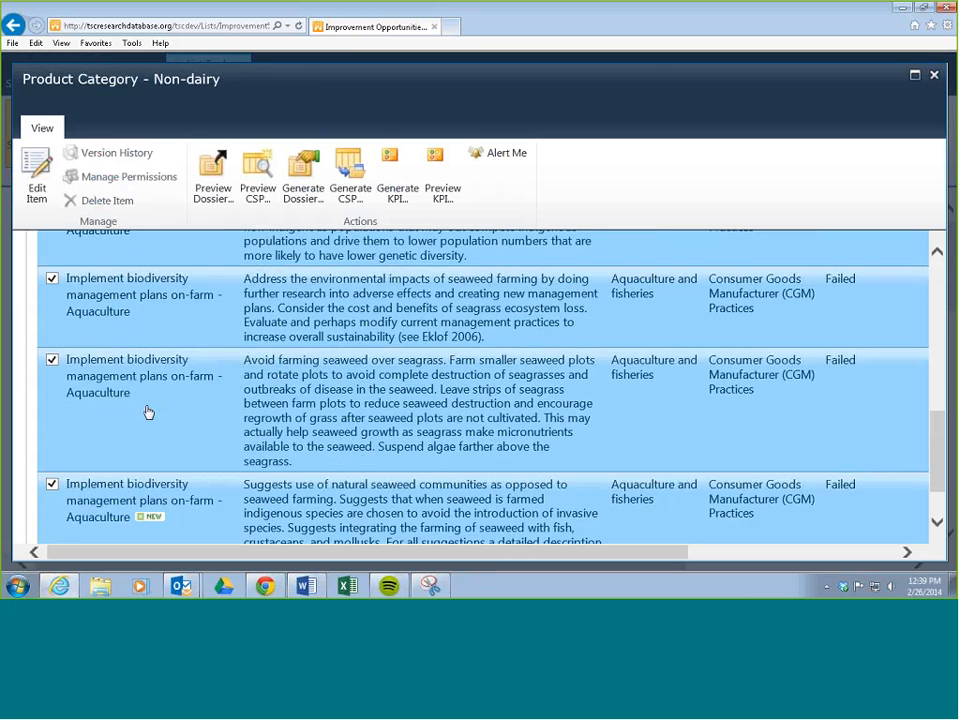
scroll(148, 412, up, 6)
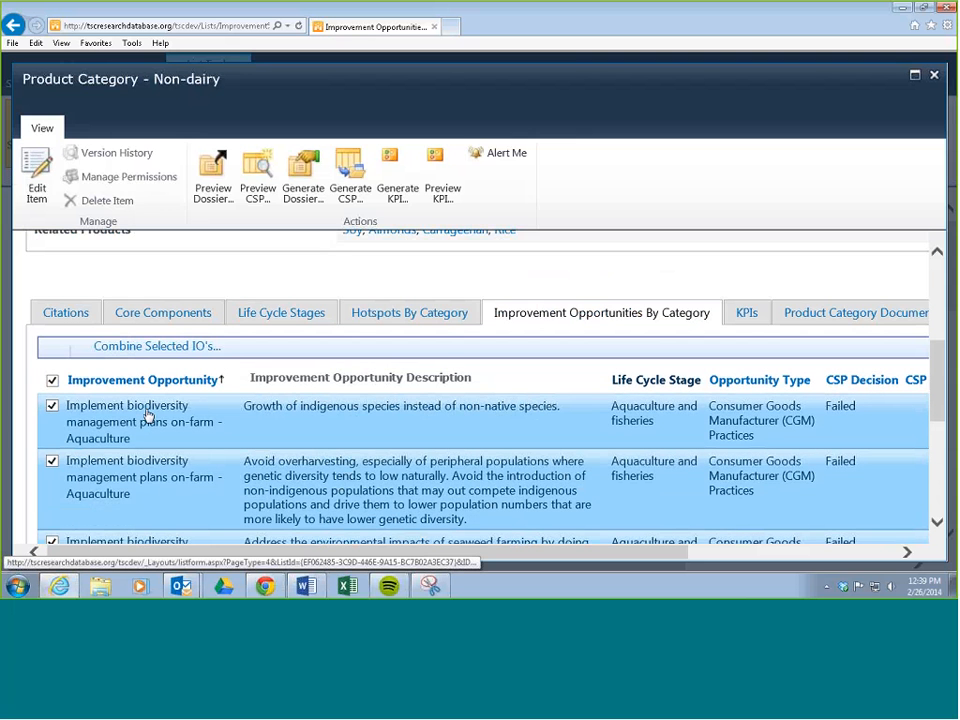
click(160, 346)
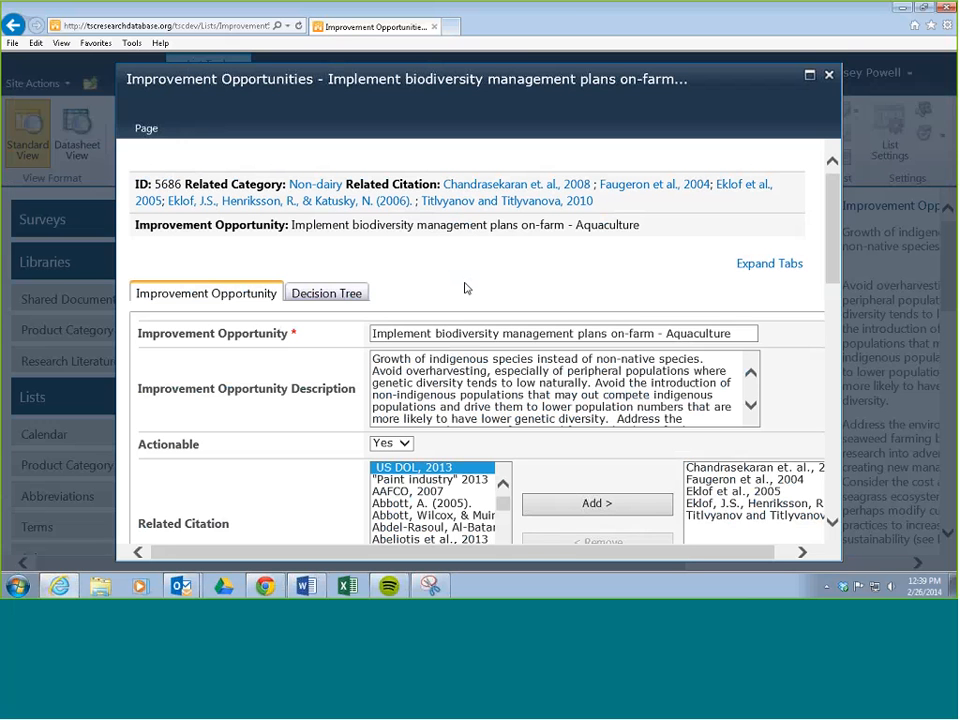
Step: Replace the combined item's Improvement Opportunity Description with "Summary description of individual descriptions."
scroll(317, 371, down, 2)
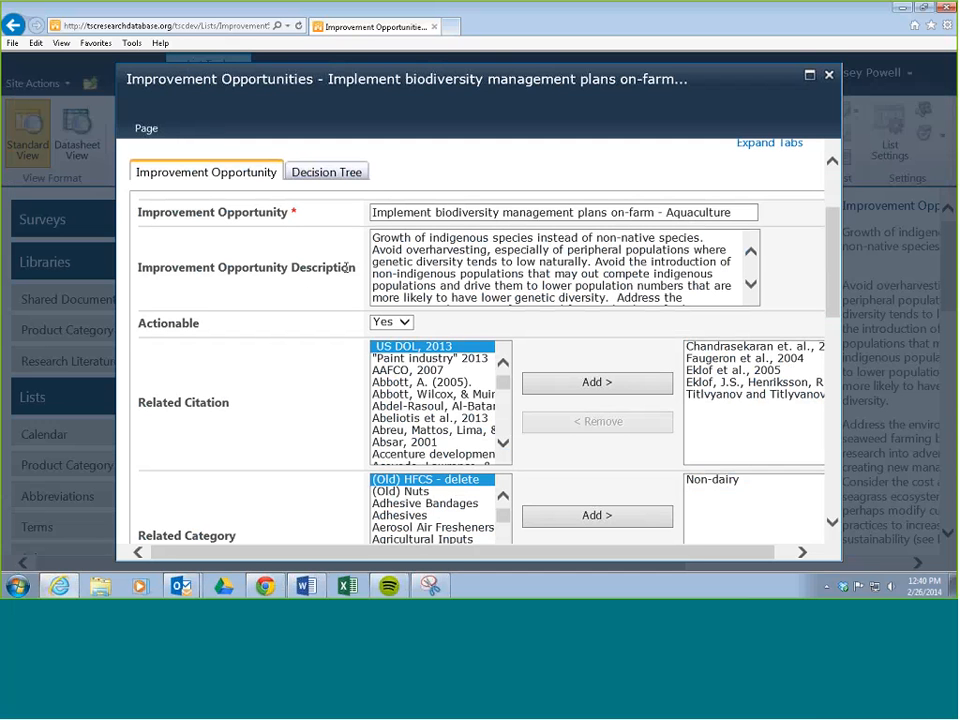
drag(372, 237, 720, 315)
click(622, 268)
scroll(622, 268, up, 10)
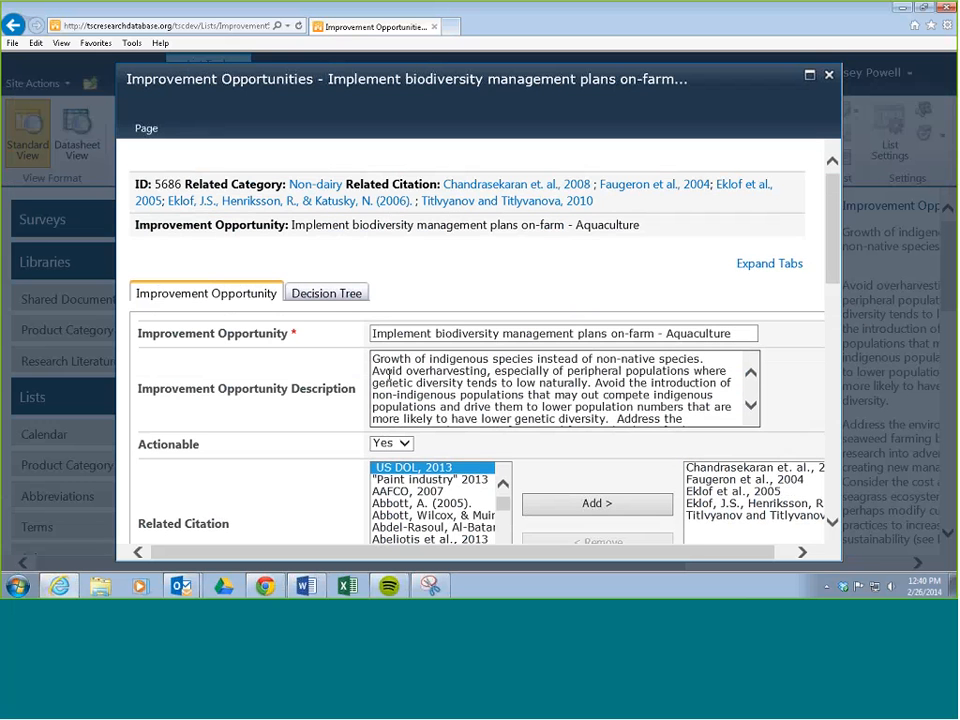
scroll(345, 377, down, 3)
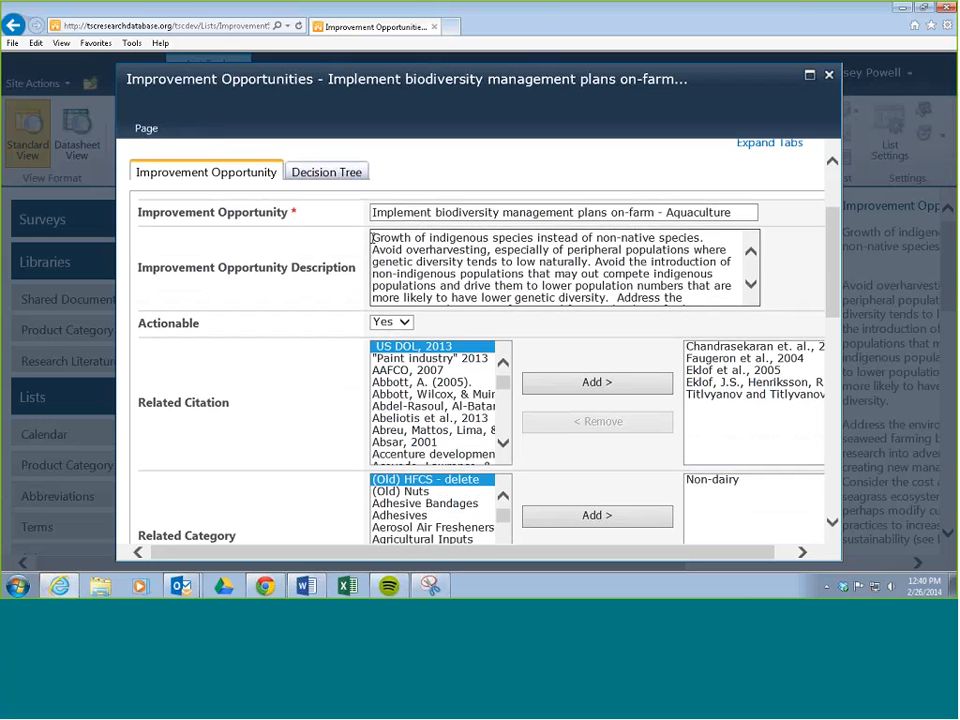
drag(373, 238, 715, 307)
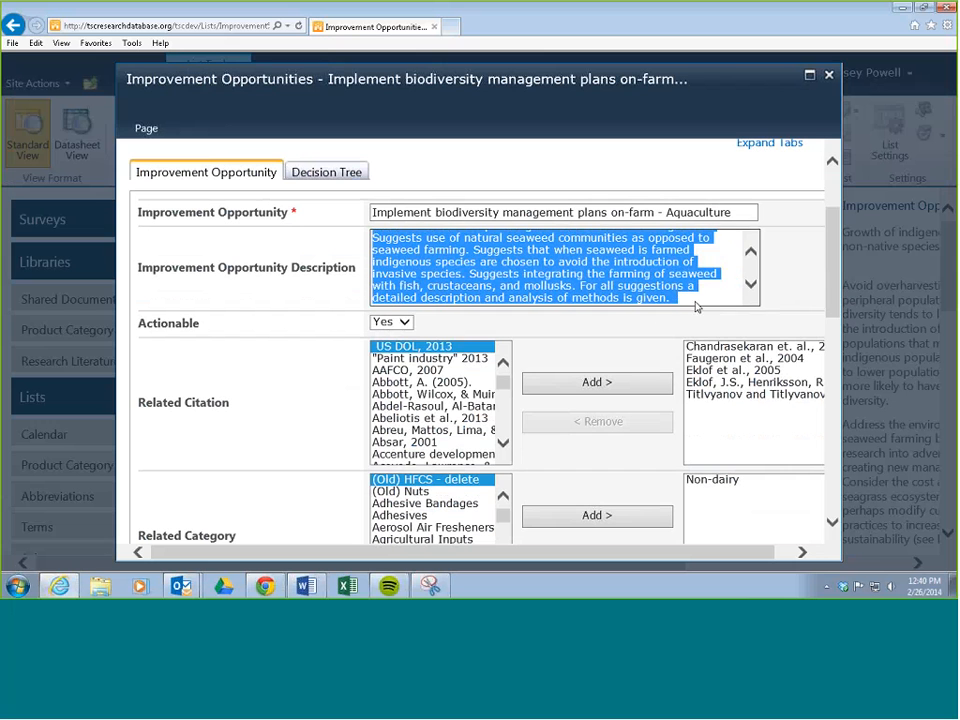
key(Delete)
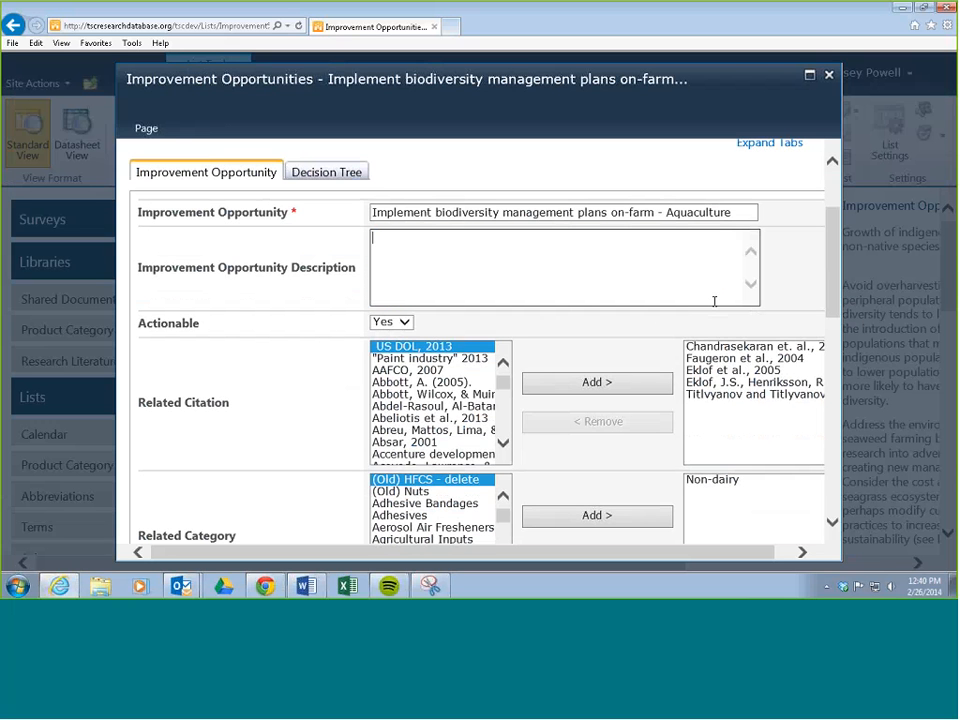
text(Summary descr)
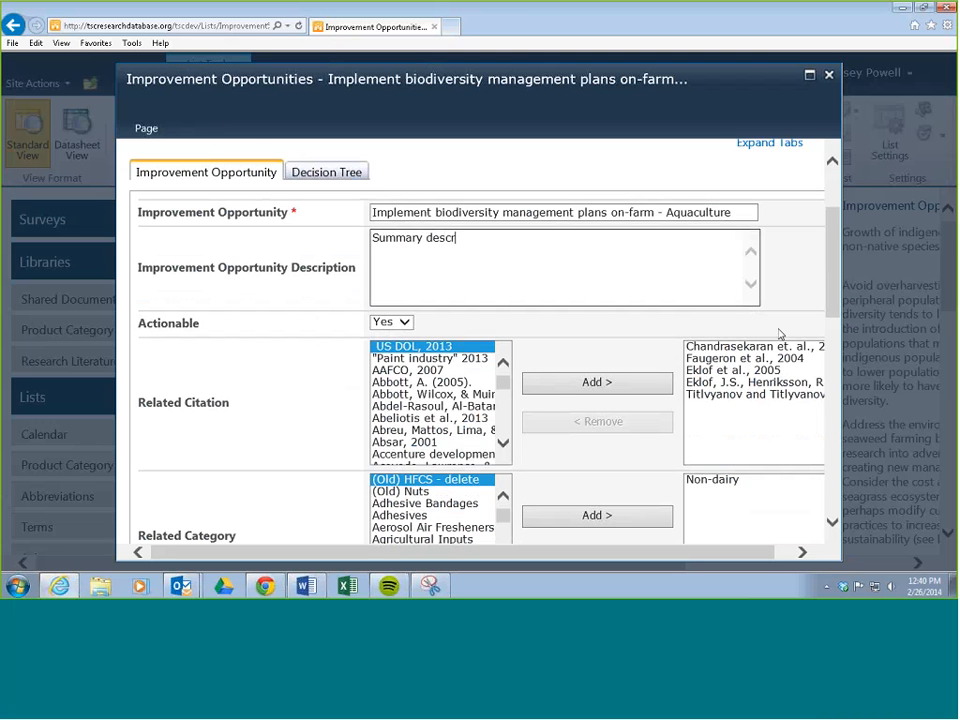
text(iption of indicvidua)
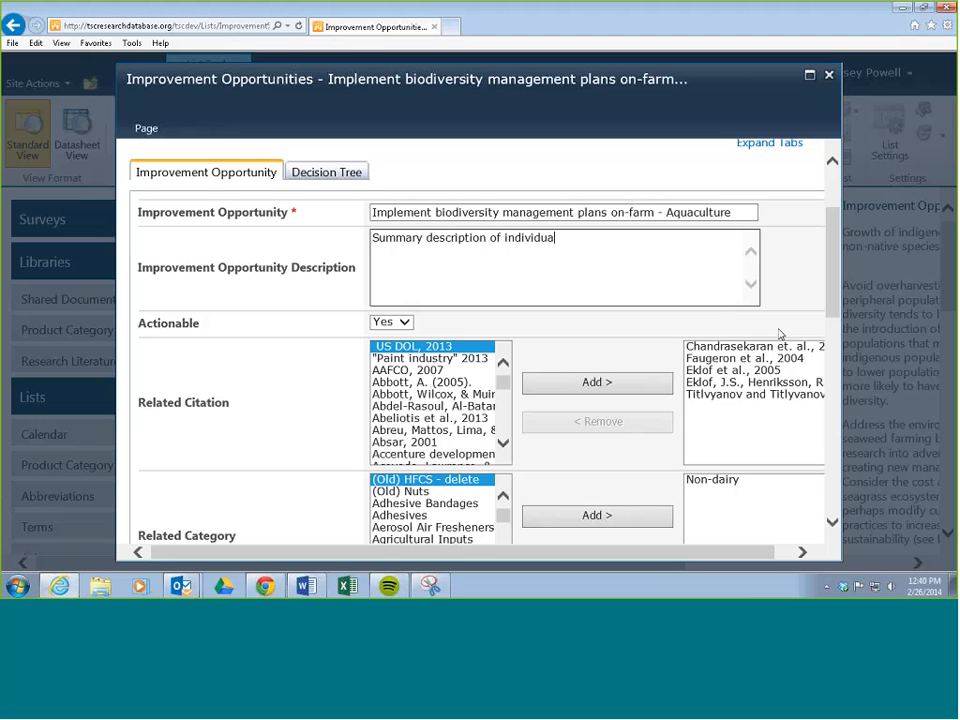
text(l descriptions.)
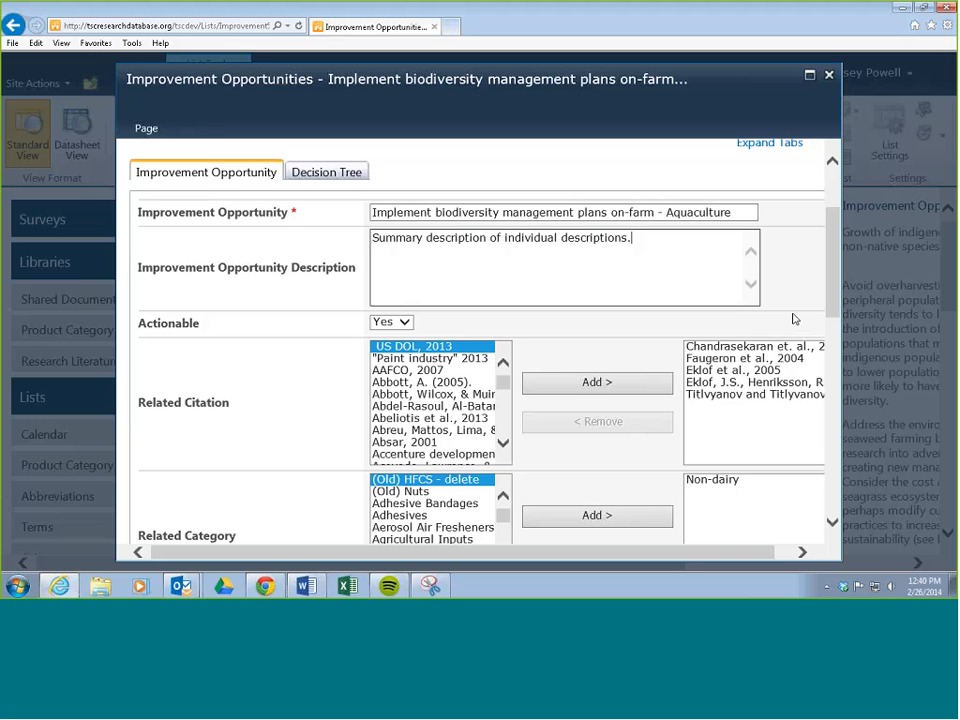
Step: Set the combined item's Life Cycle Stage to Aquaculture and fisheries and its Opportunity Type to Consumer Goods Manufacturer (CGM) Practices
drag(831, 256, 821, 357)
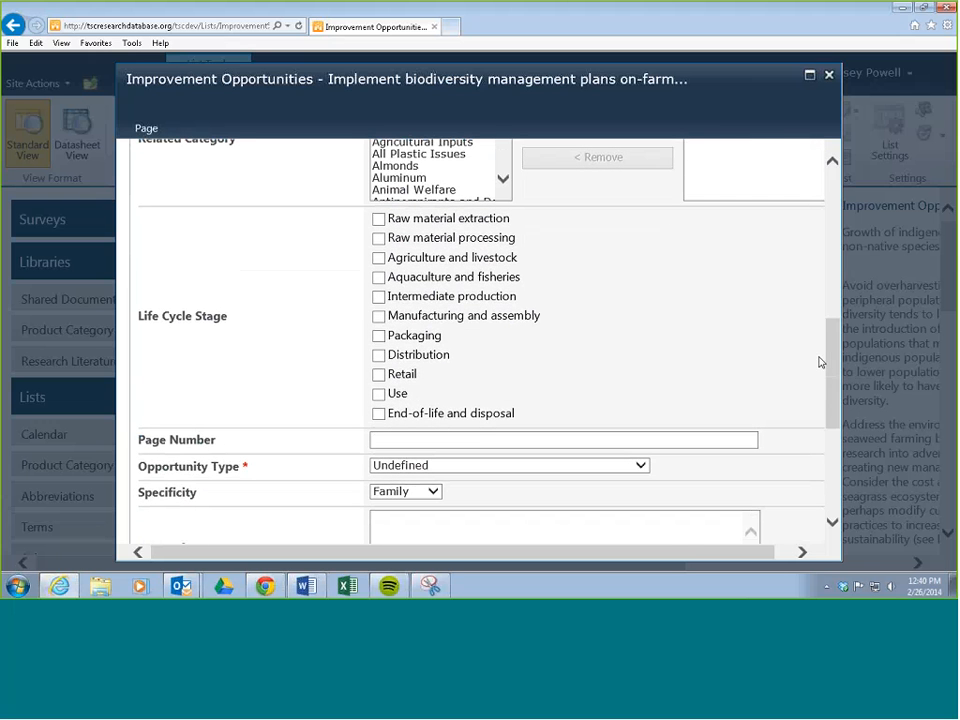
click(378, 277)
scroll(326, 296, down, 3)
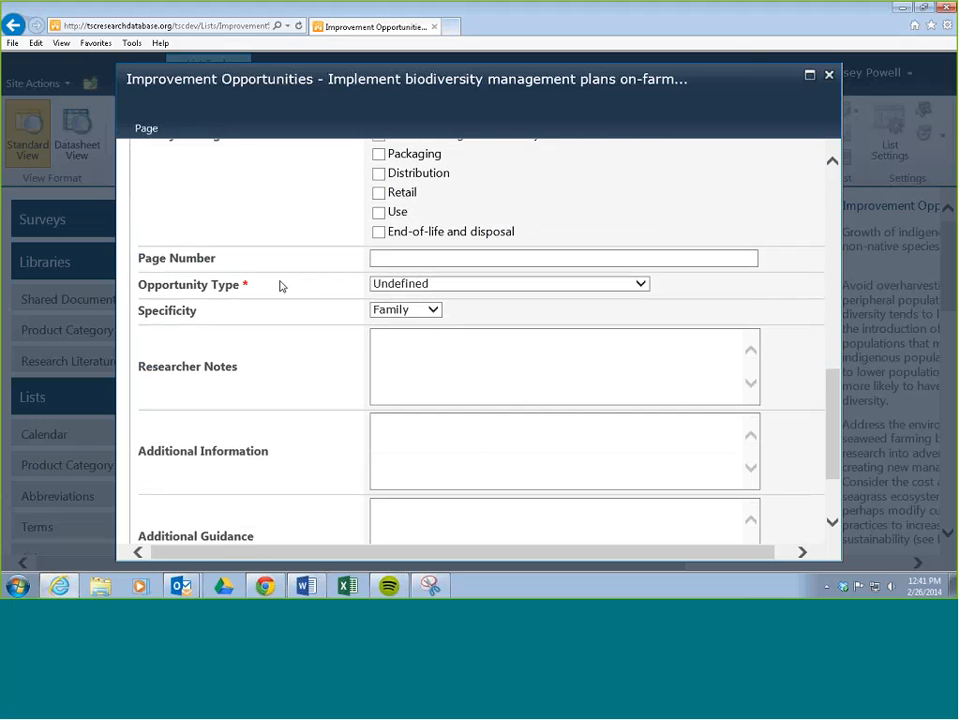
drag(137, 285, 243, 286)
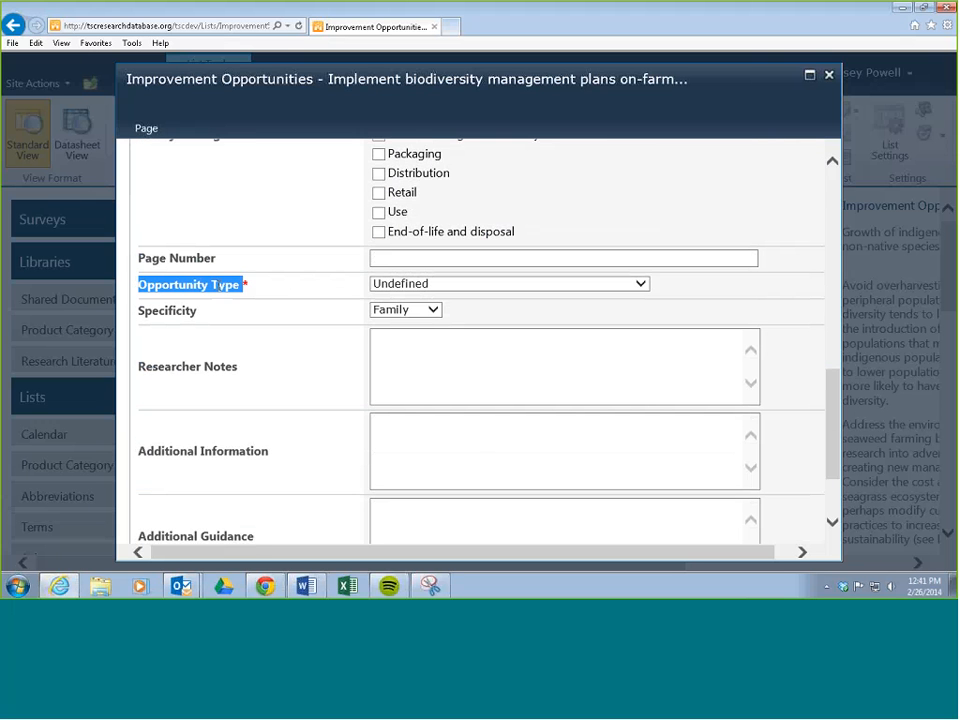
click(641, 284)
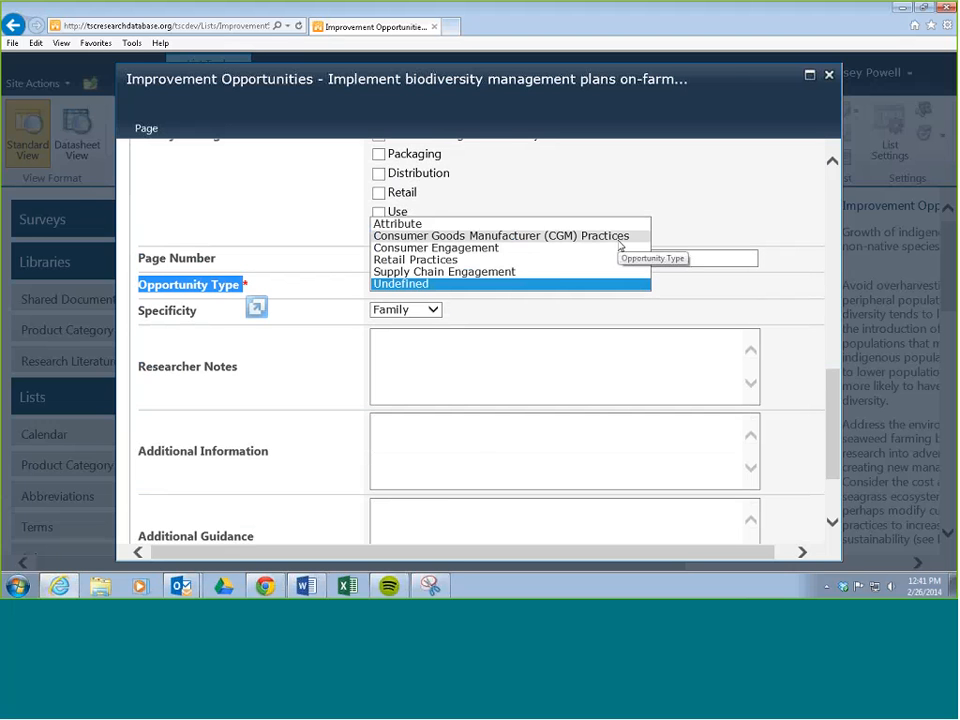
click(620, 243)
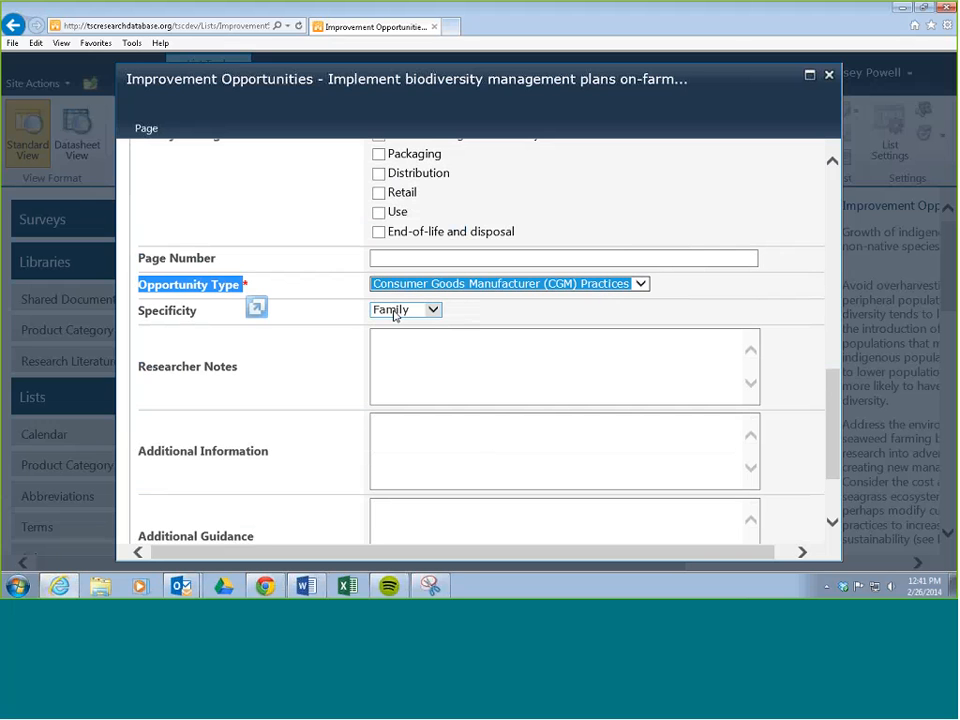
Step: Check the Researcher Notes, Additional Information and Additional Guidance fields and save the combined improvement opportunity
scroll(345, 323, down, 3)
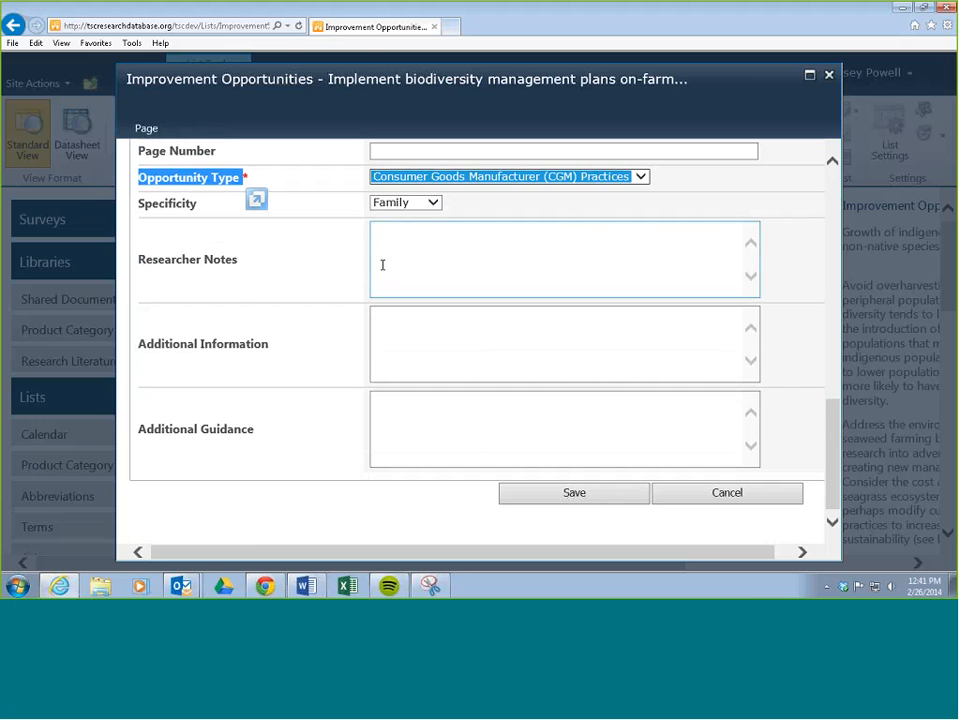
click(394, 328)
click(396, 415)
click(381, 315)
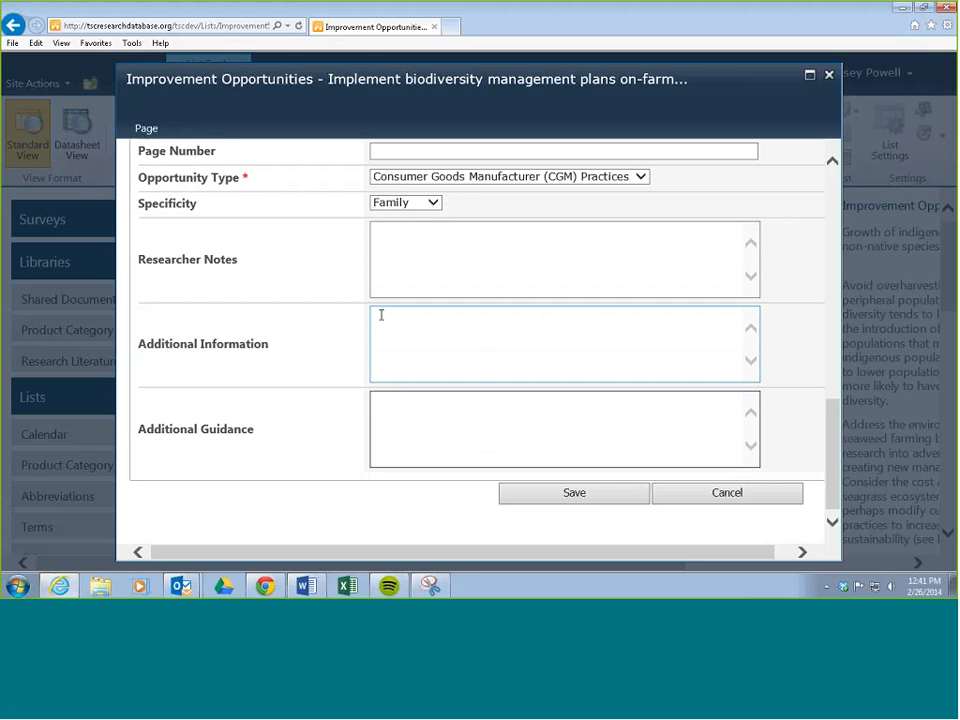
click(374, 399)
click(381, 234)
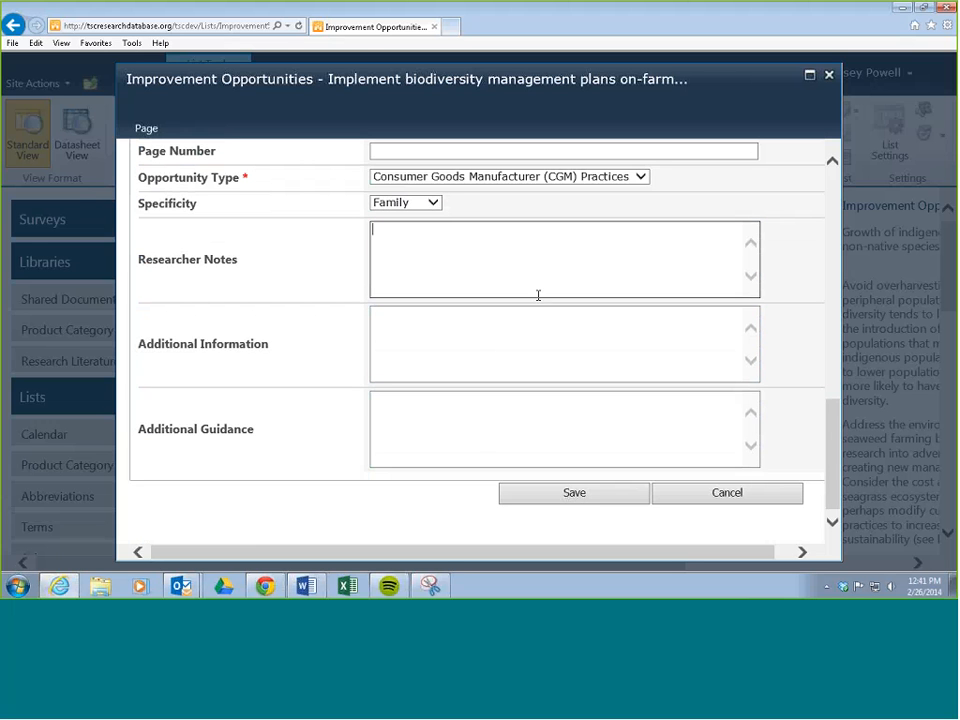
click(386, 319)
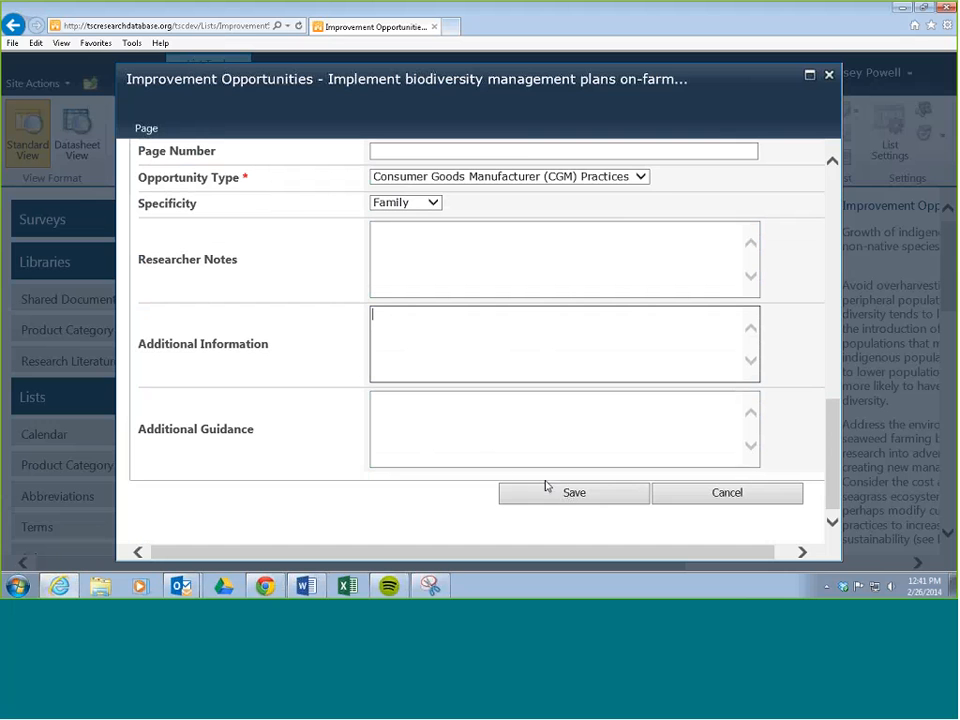
click(574, 494)
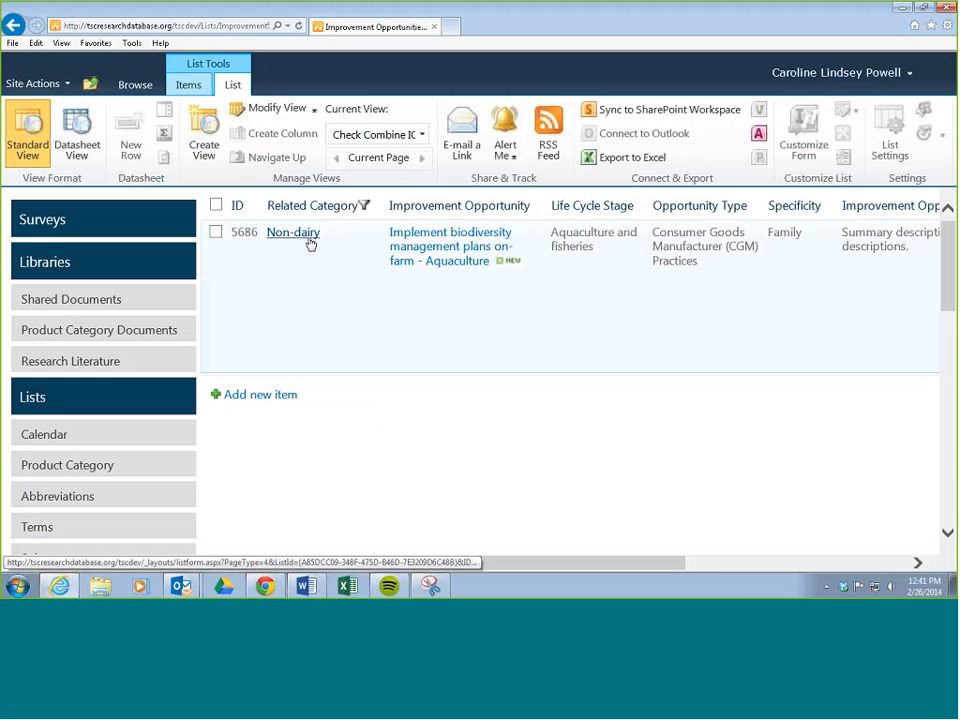
Step: Open the combined improvement opportunity, examine its saved attributes and its archived improvement opportunities, and close it
click(461, 267)
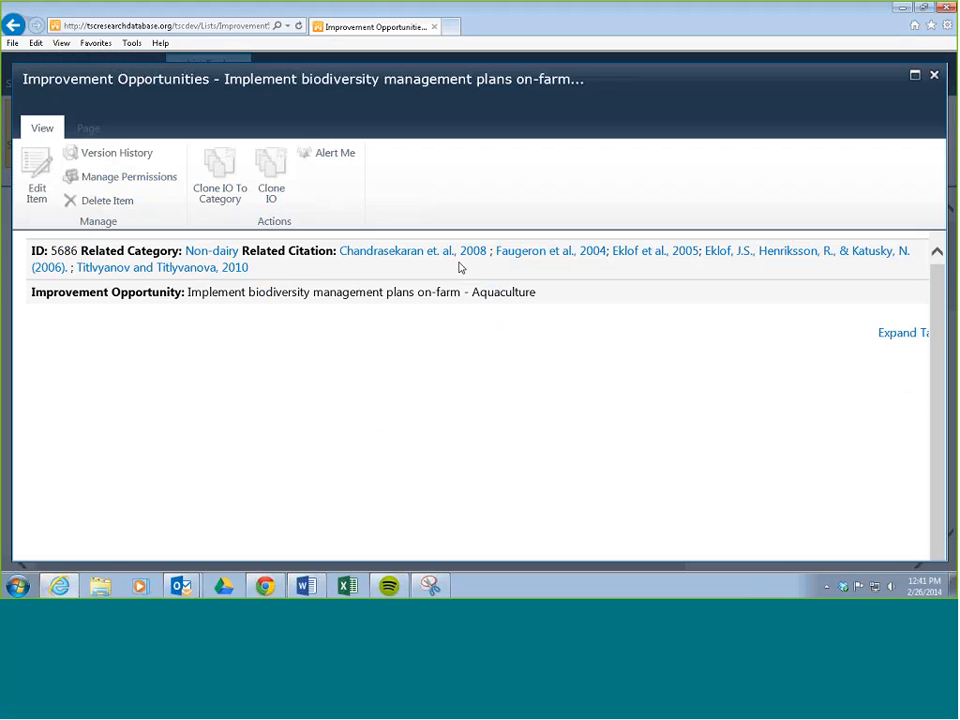
scroll(422, 314, down, 5)
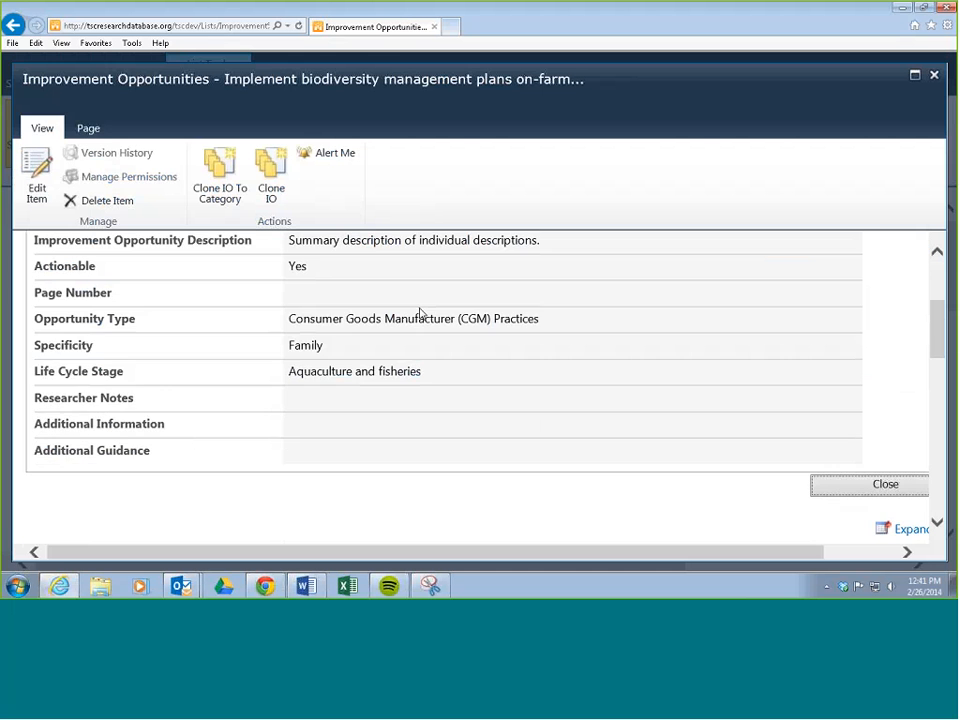
scroll(420, 314, down, 2)
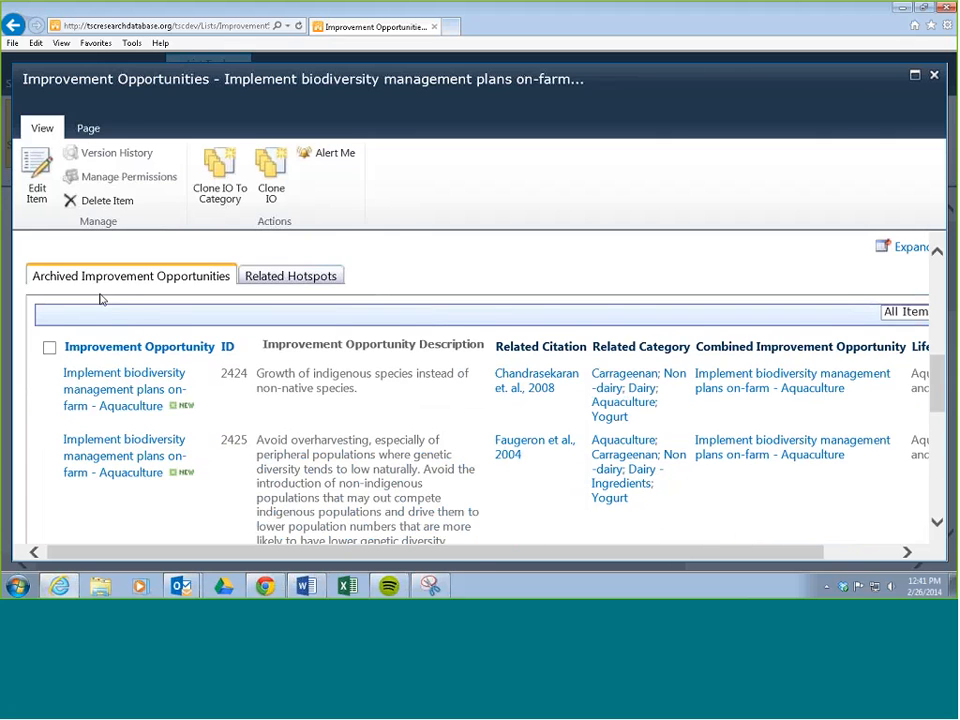
scroll(102, 301, down, 1)
scroll(150, 330, down, 1)
scroll(150, 364, down, 3)
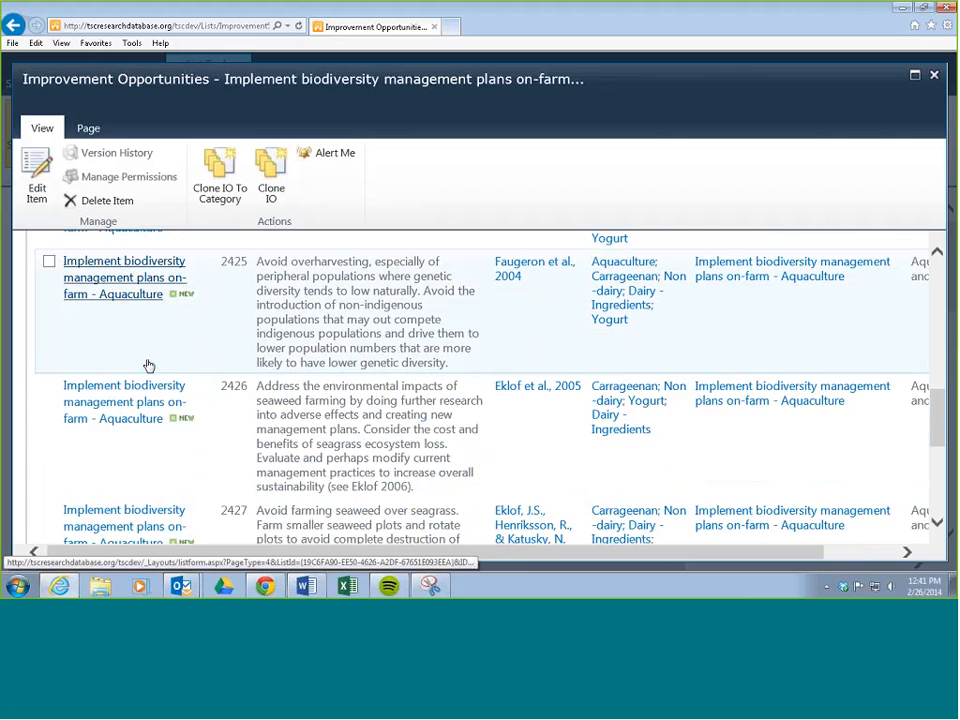
scroll(150, 366, down, 4)
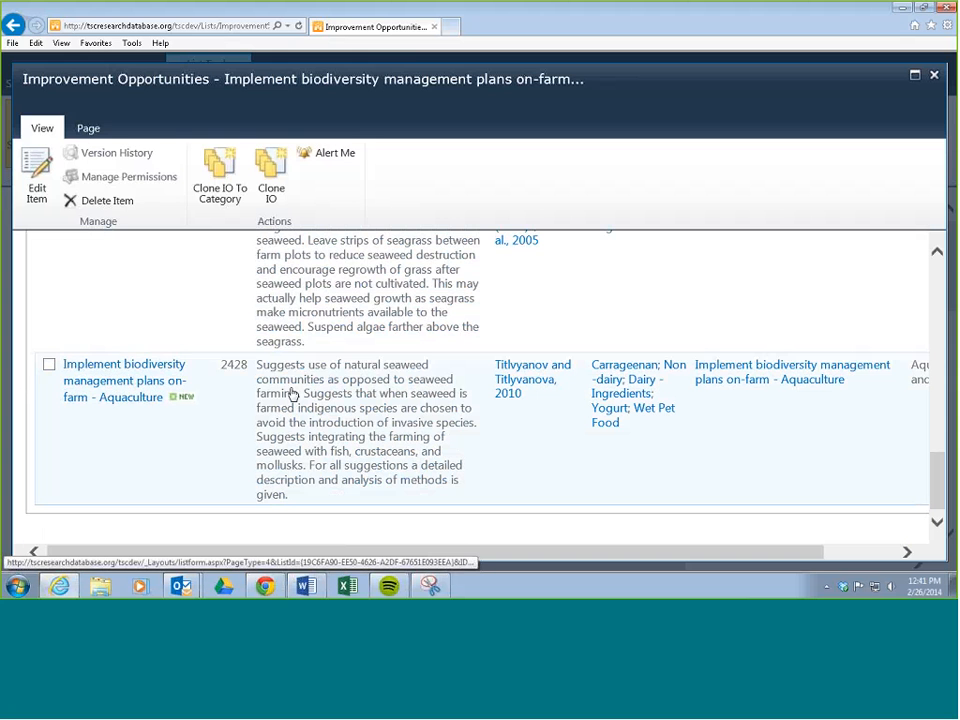
drag(932, 478, 936, 290)
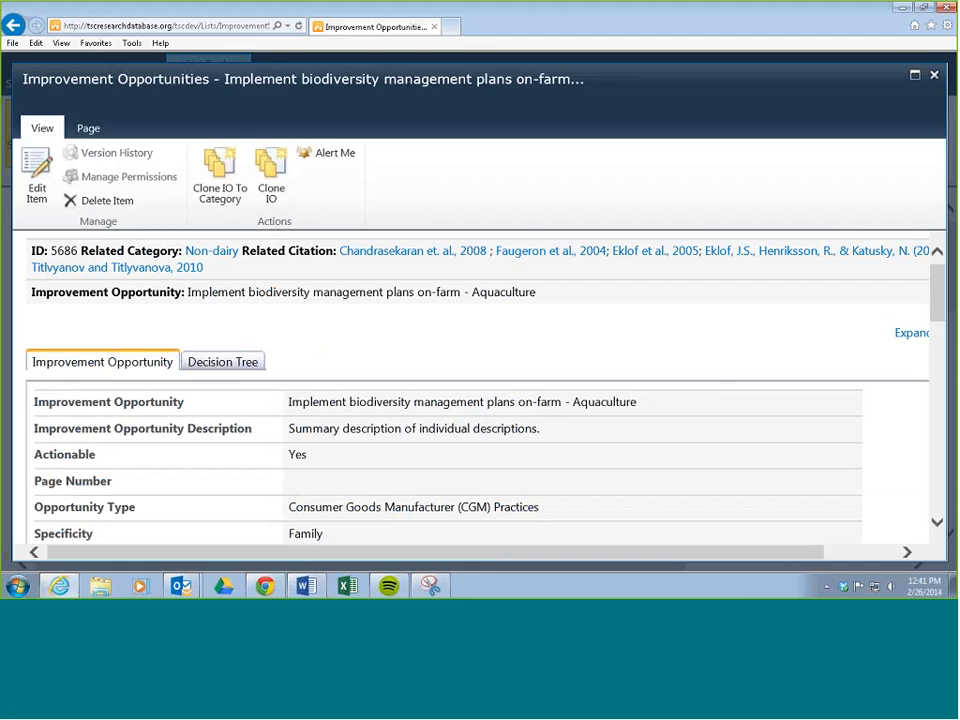
click(935, 76)
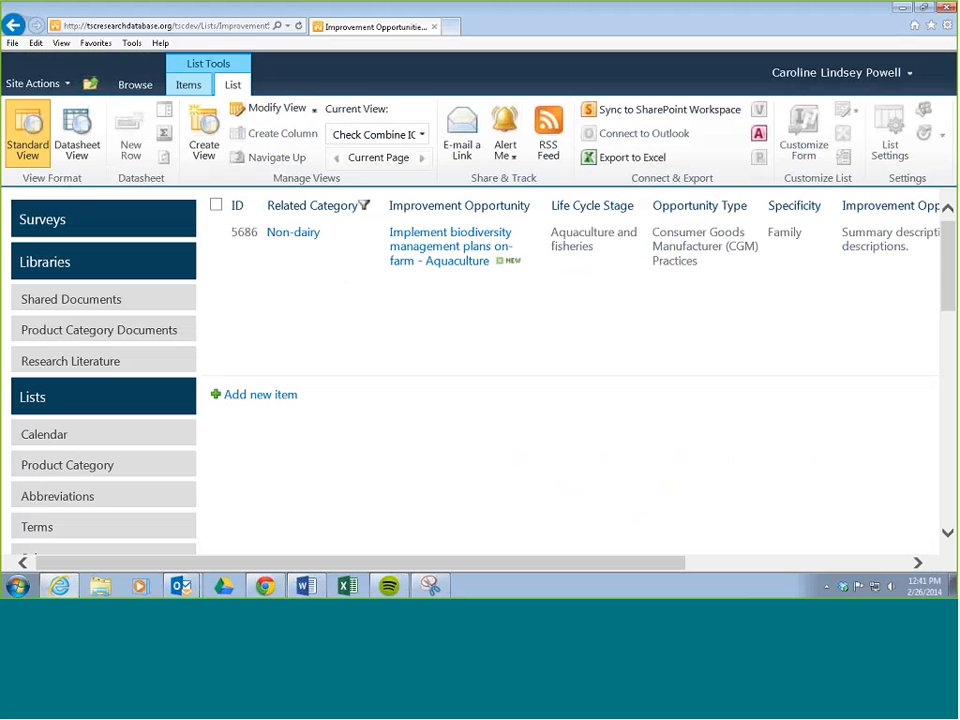